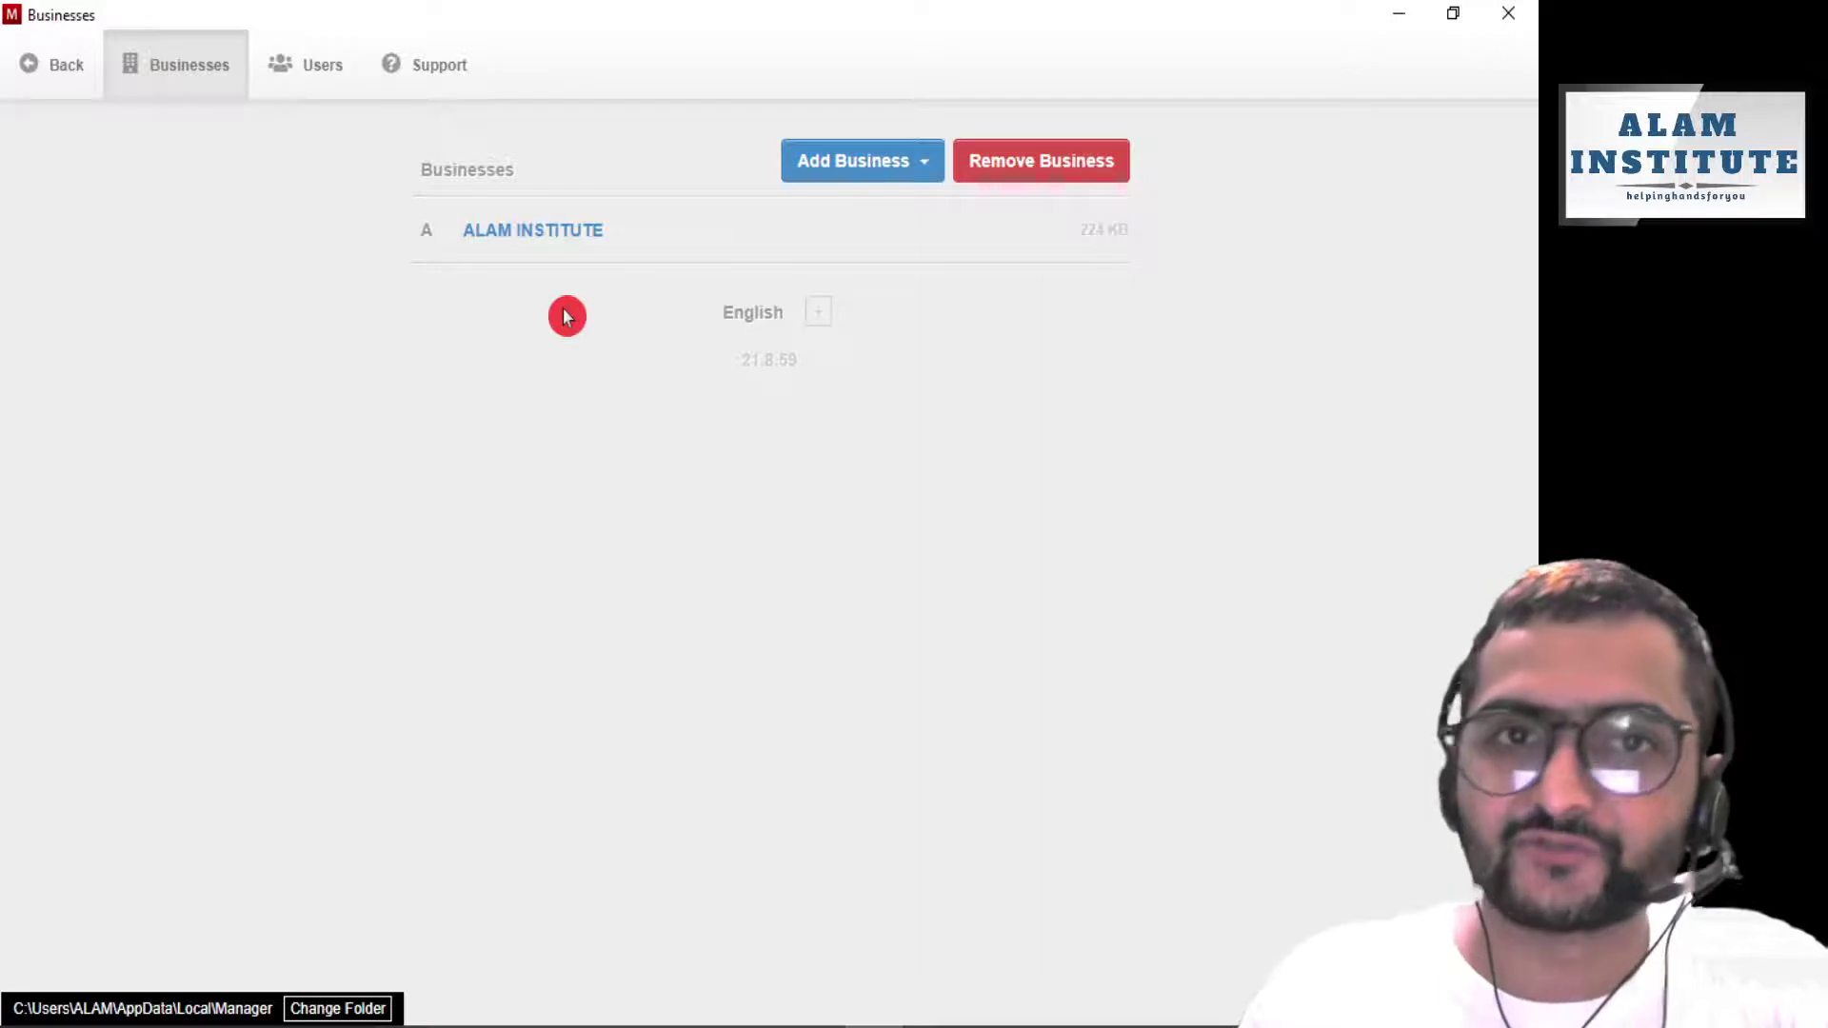
Open the ALAM INSTITUTE business and bring up its tab customization list
click(519, 236)
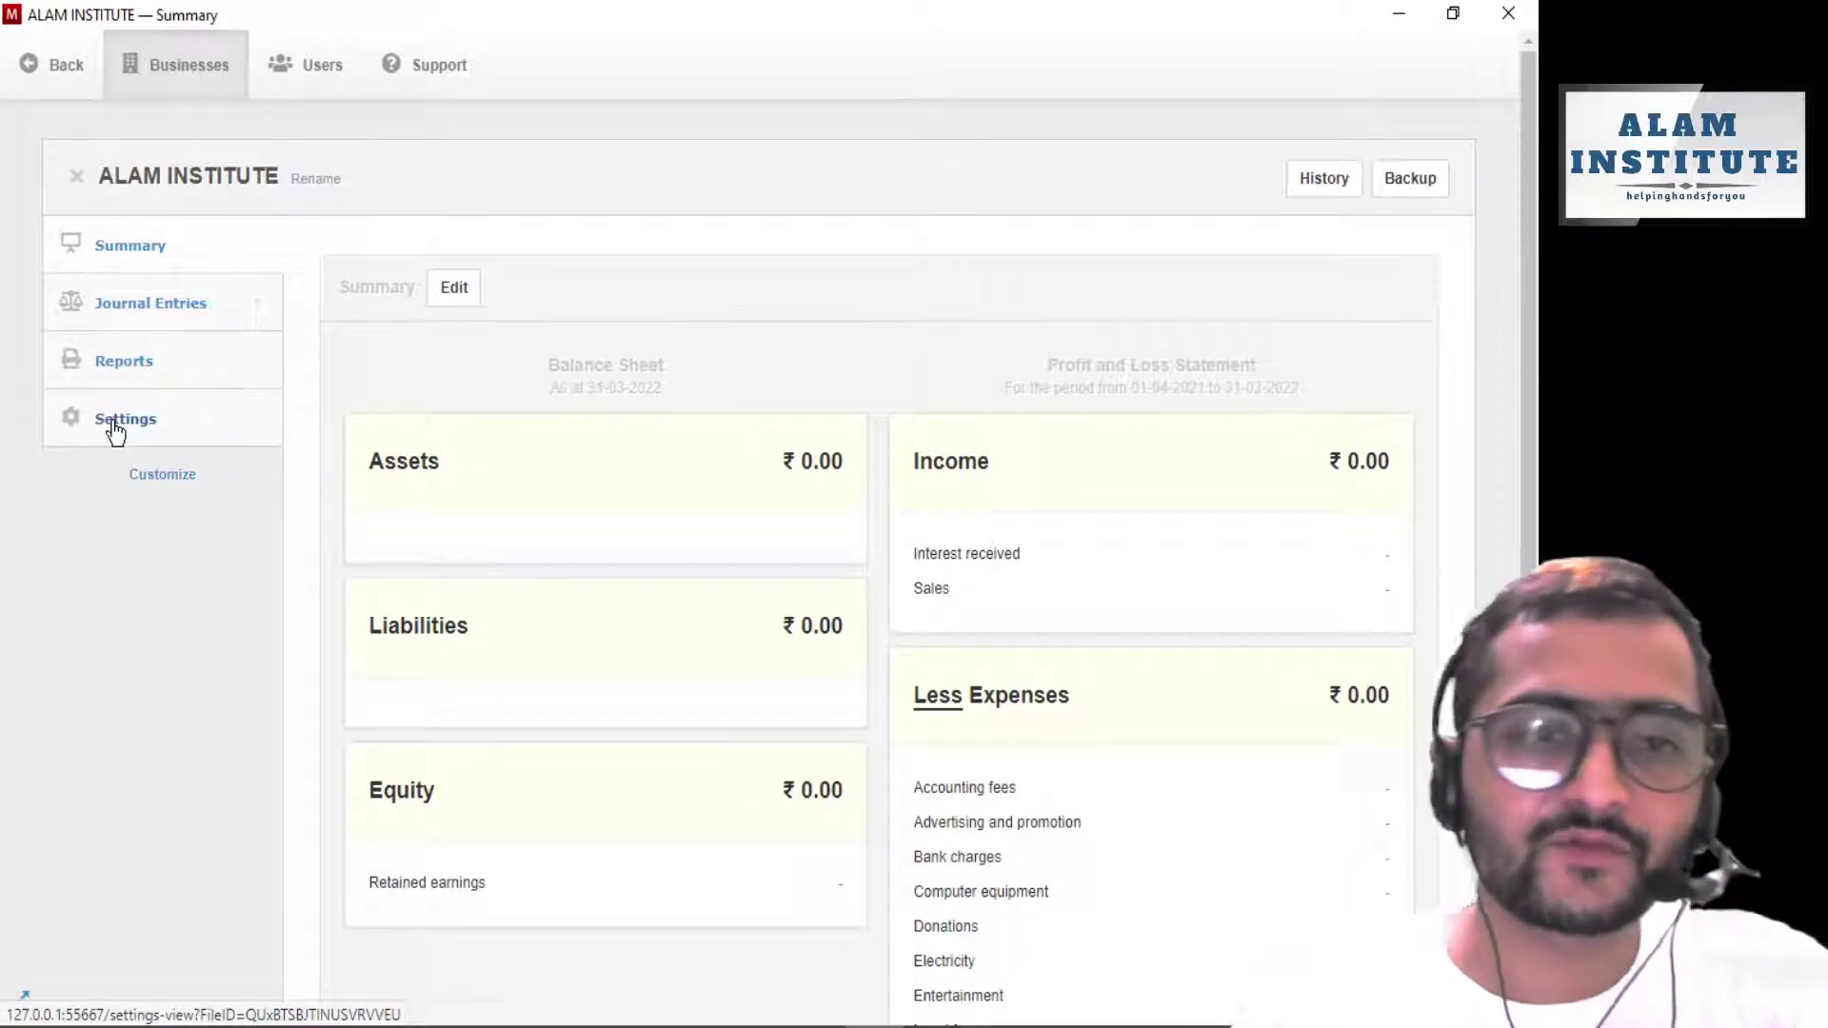
click(172, 479)
scroll(698, 706, down, 2)
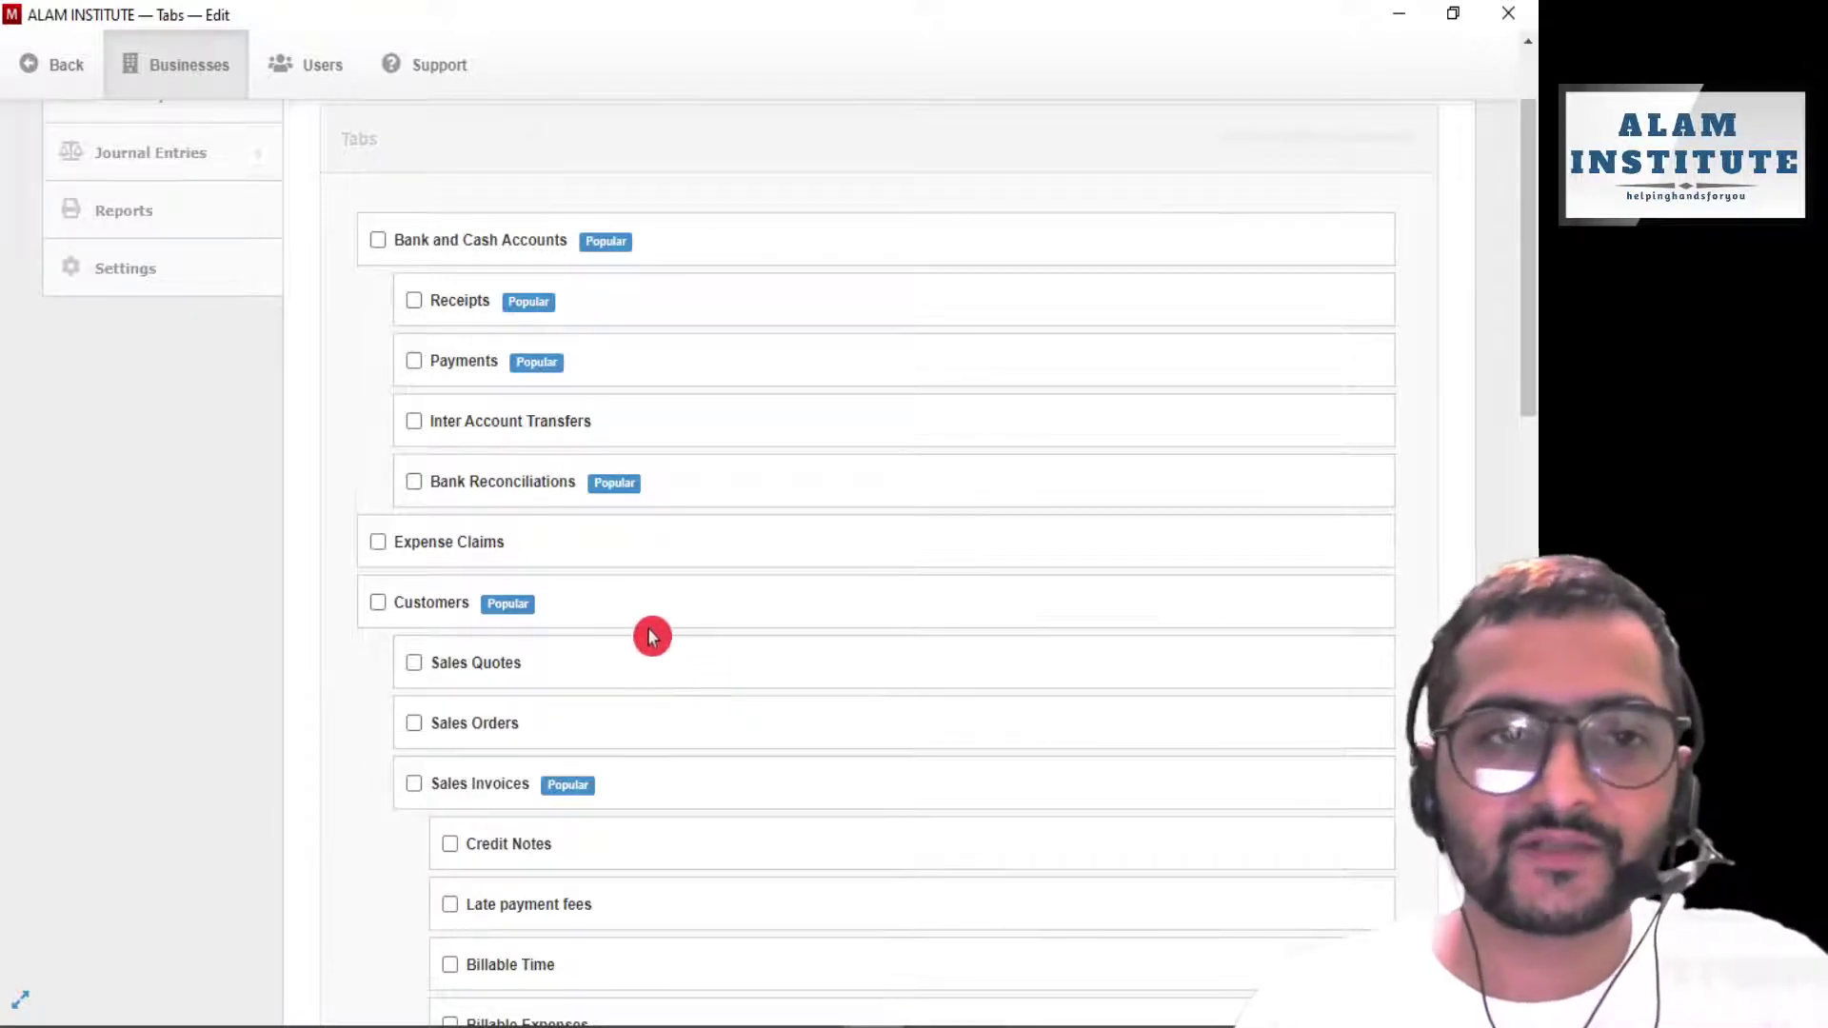
scroll(628, 638, up, 2)
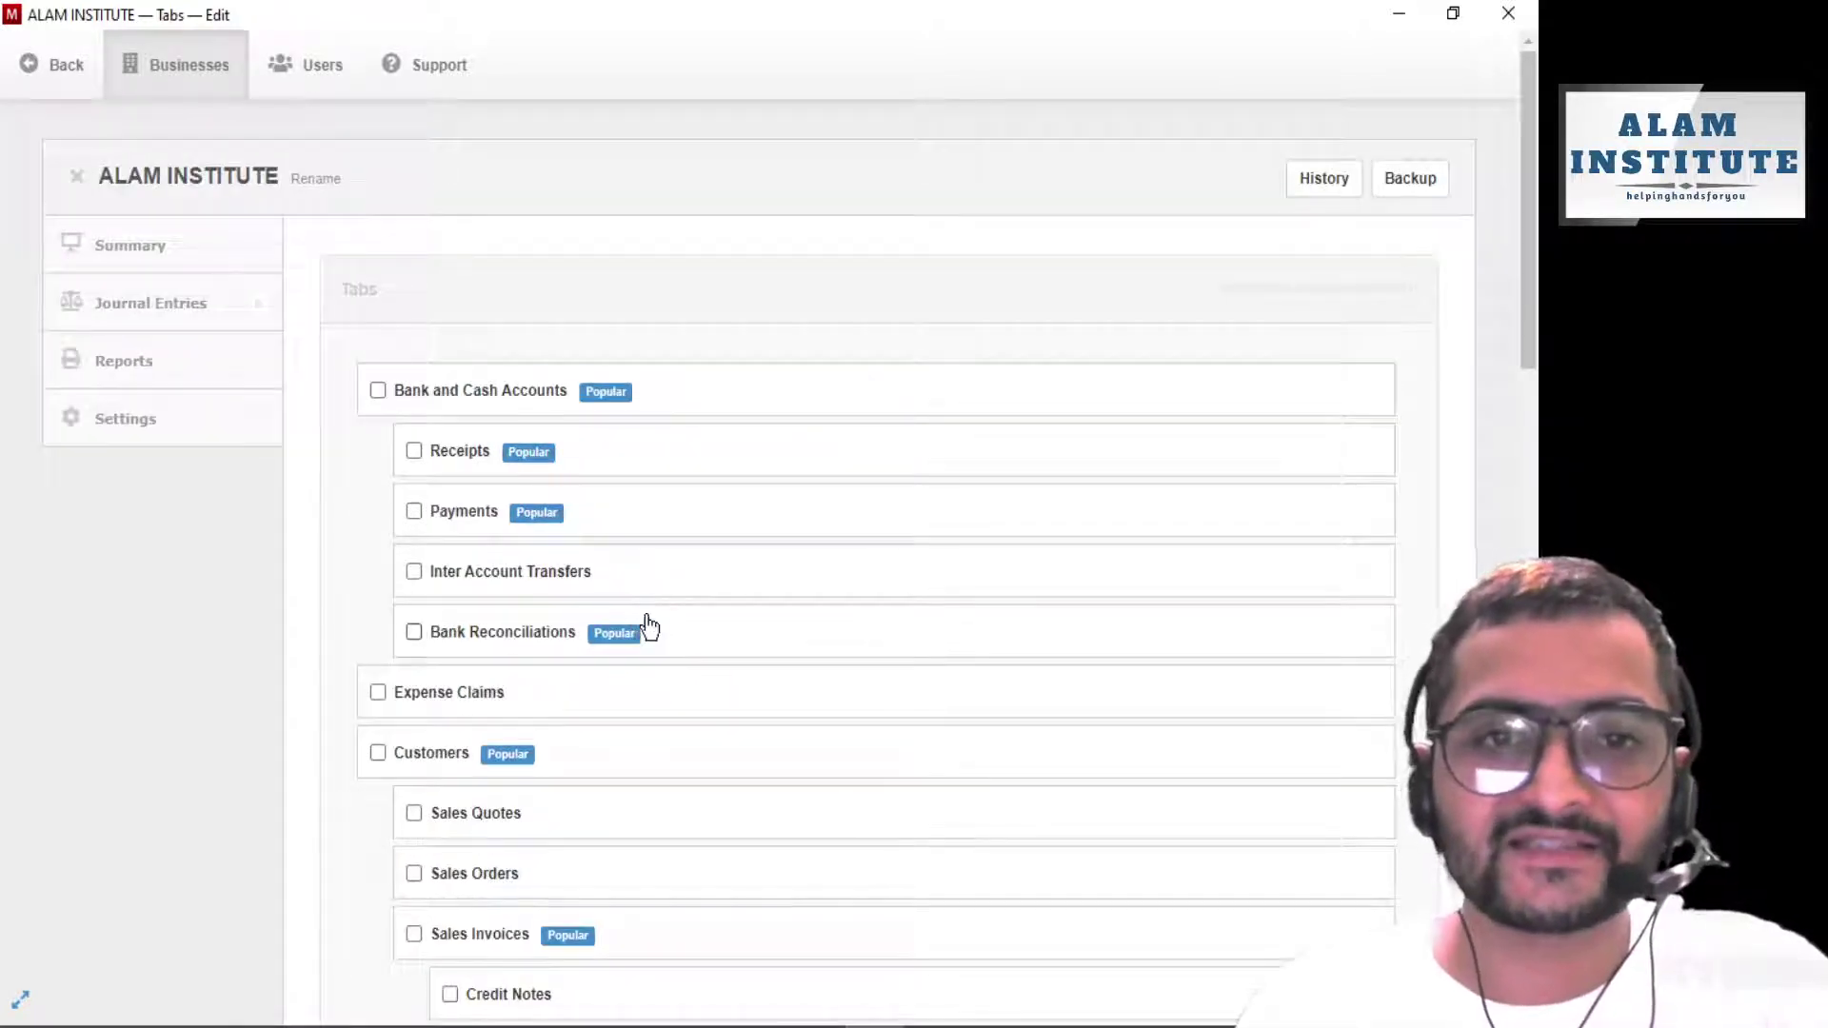
click(707, 613)
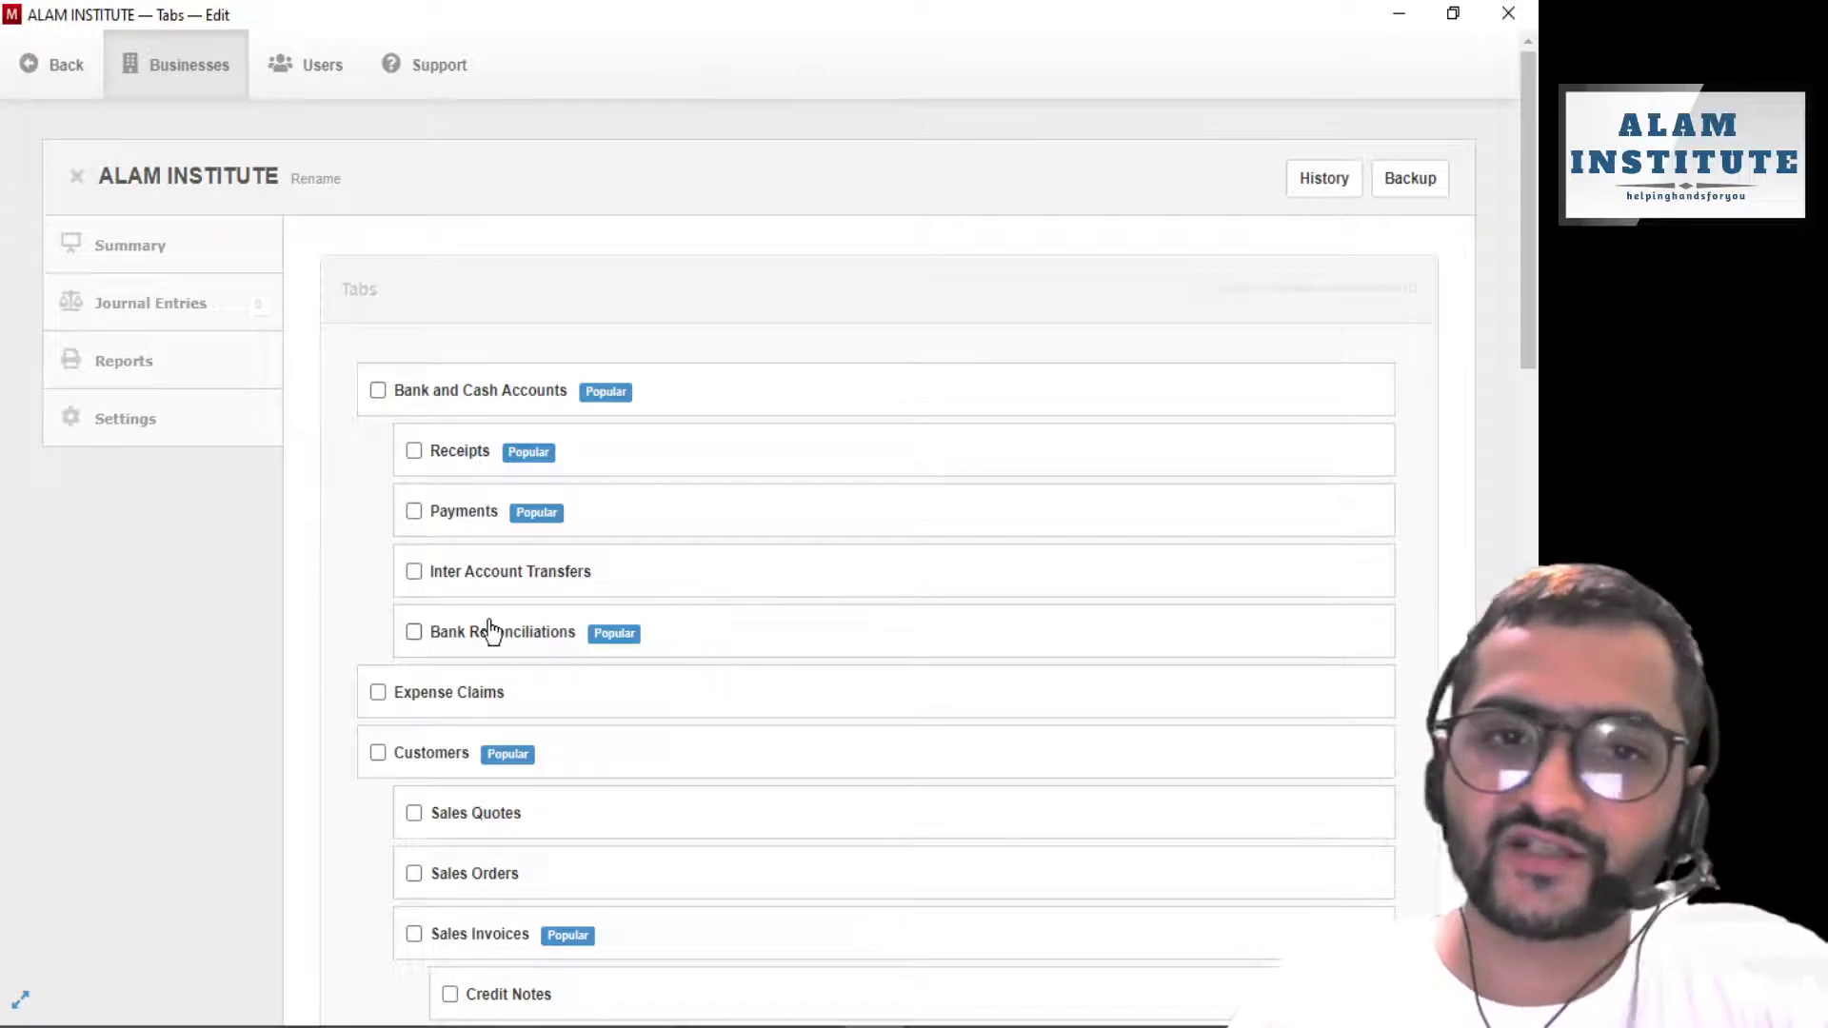
Enable the Bank and Cash Accounts tab together with its Receipts and Payments sub-tabs
scroll(489, 628, down, 2)
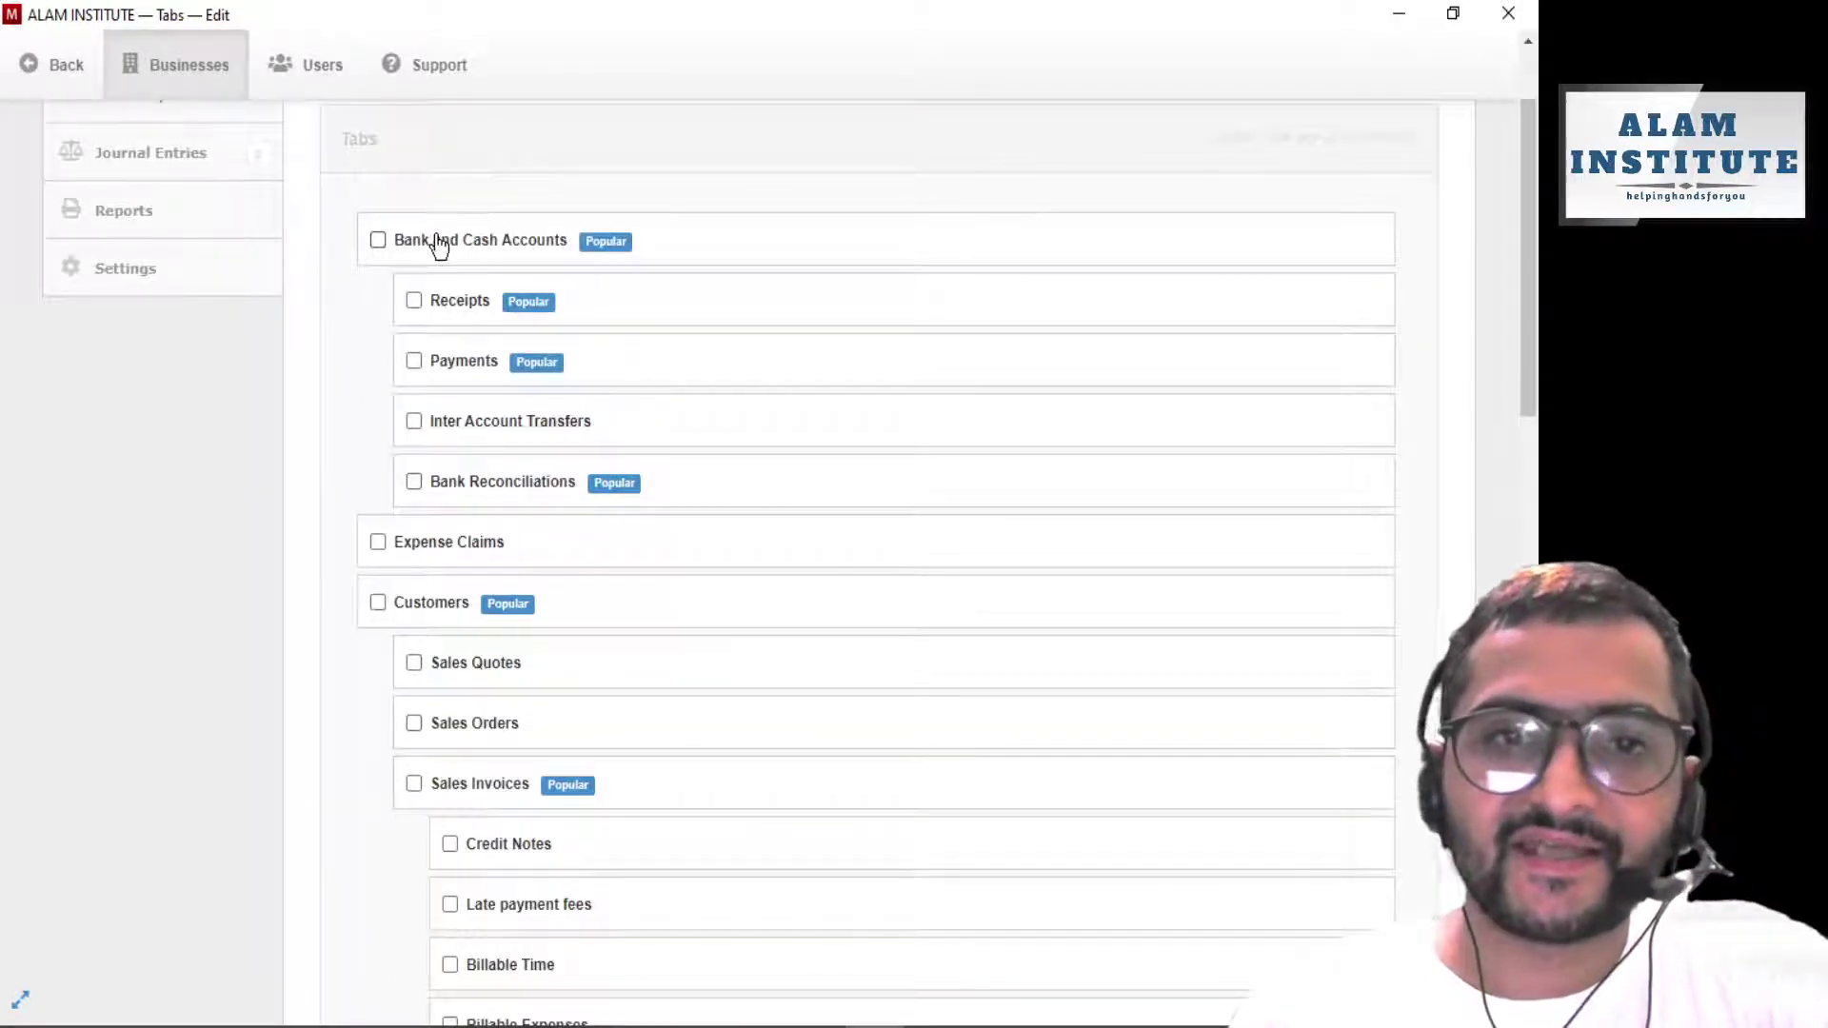
click(378, 240)
scroll(441, 281, up, 2)
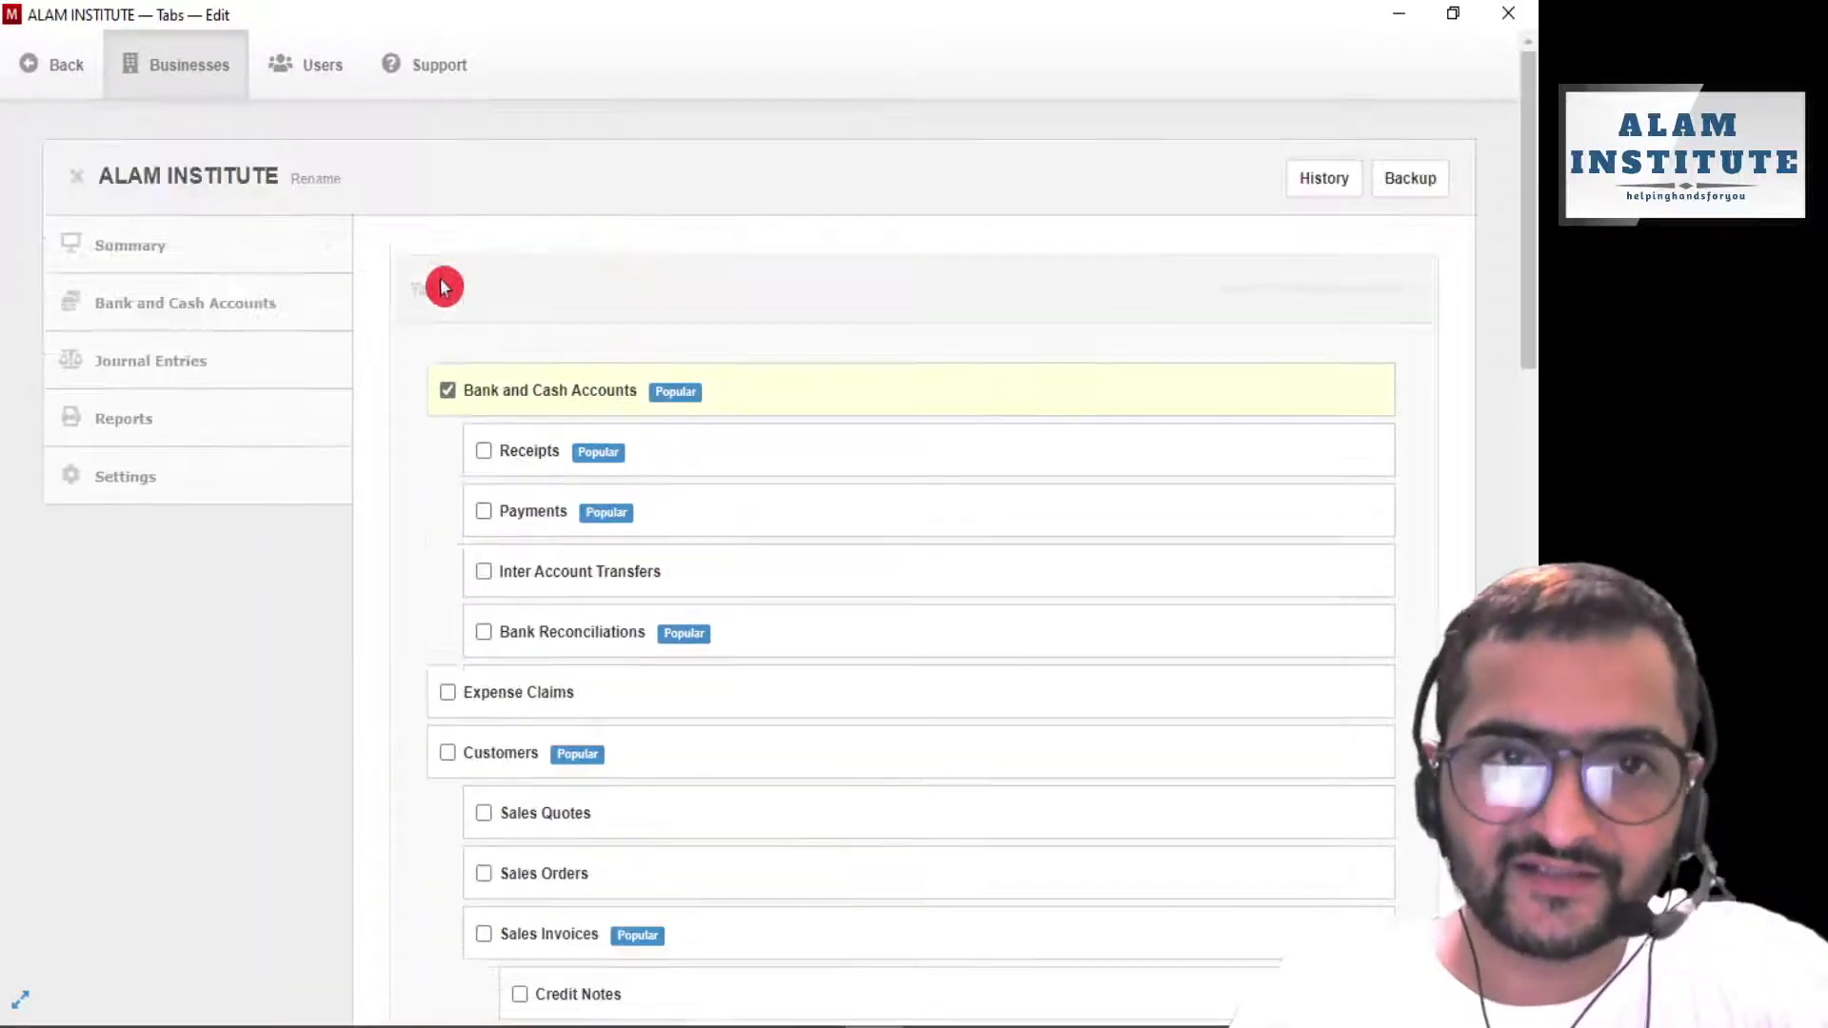
click(484, 450)
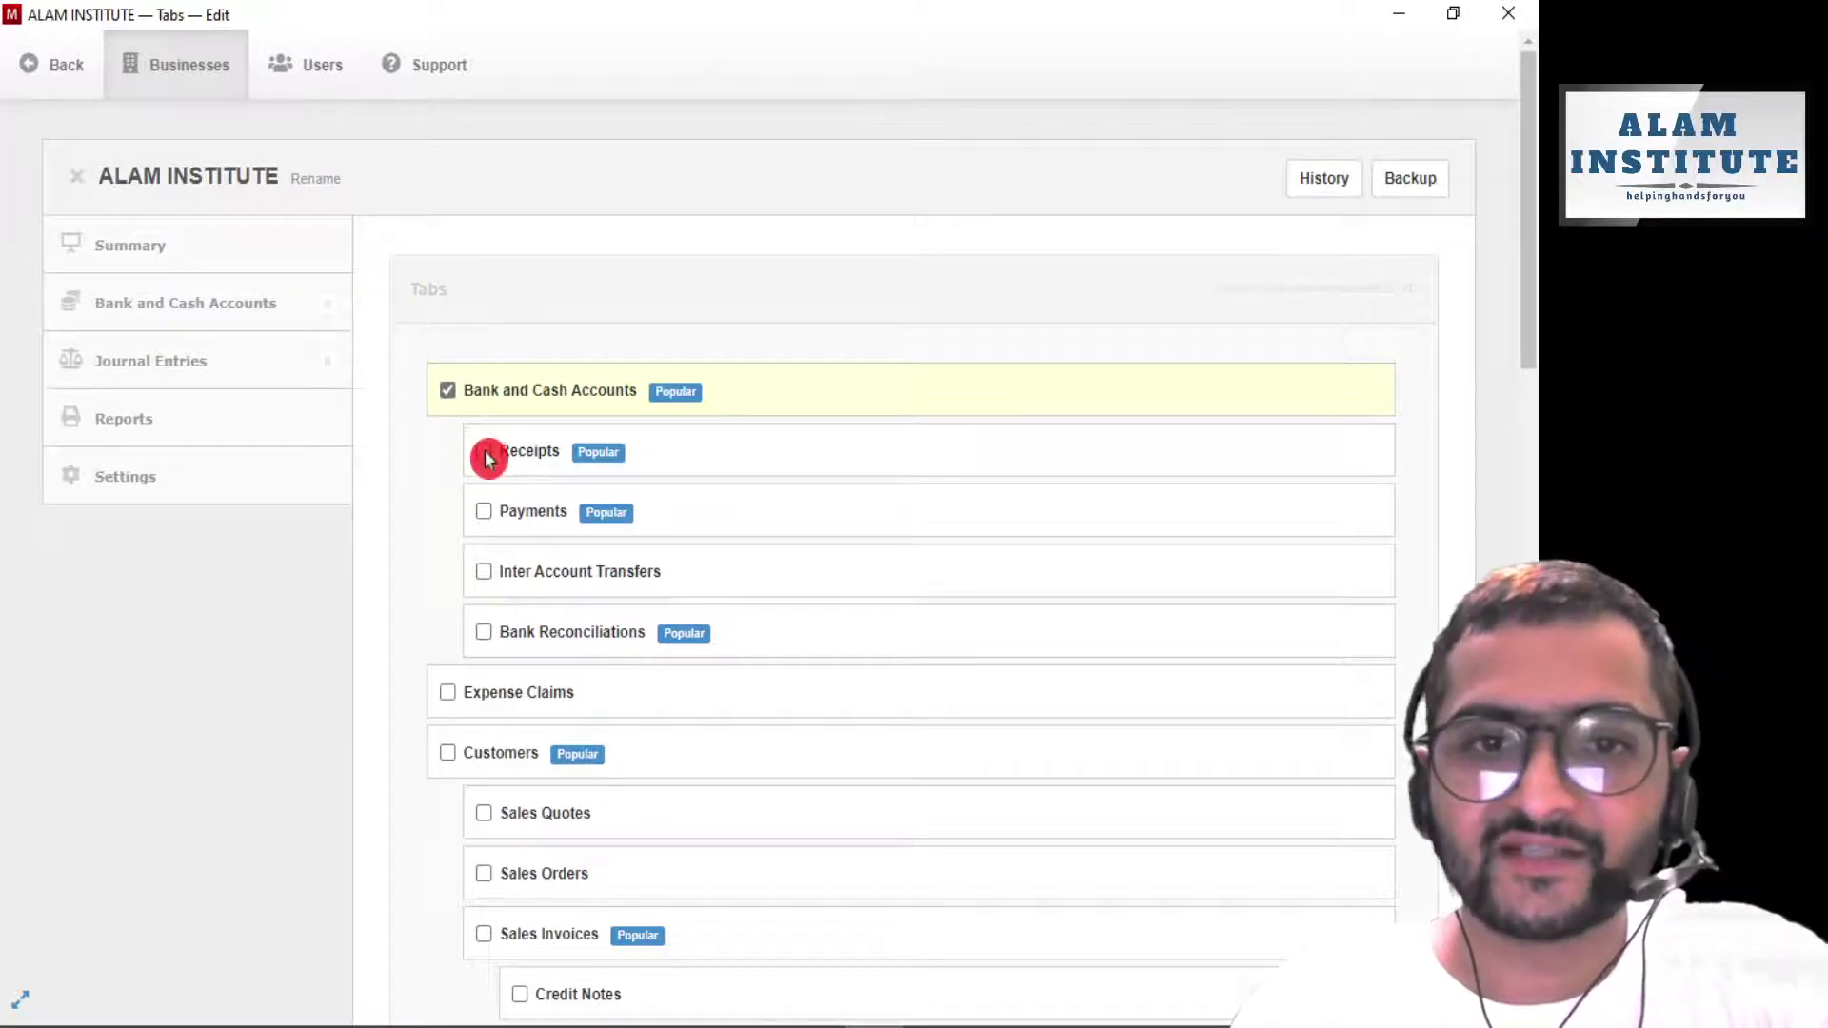
click(486, 514)
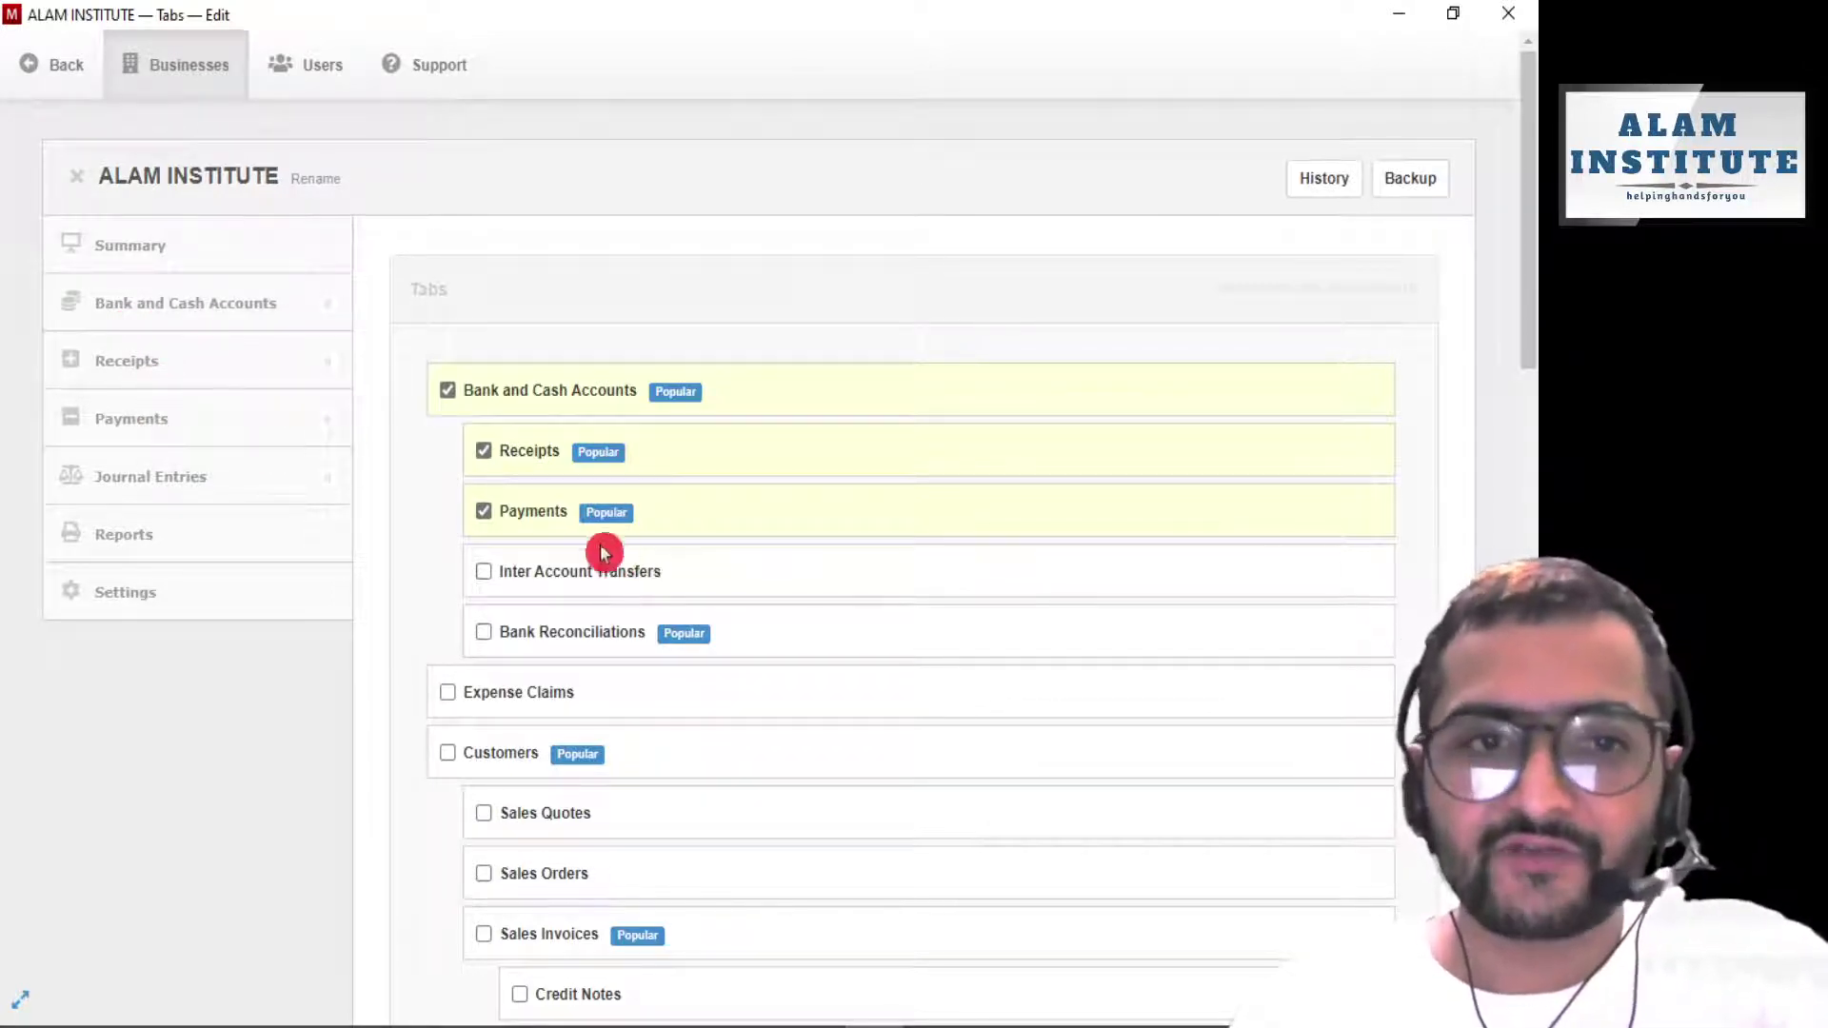
Enable the Customers tab with Sales Invoices and, beneath it, Credit Notes
scroll(603, 552, down, 1)
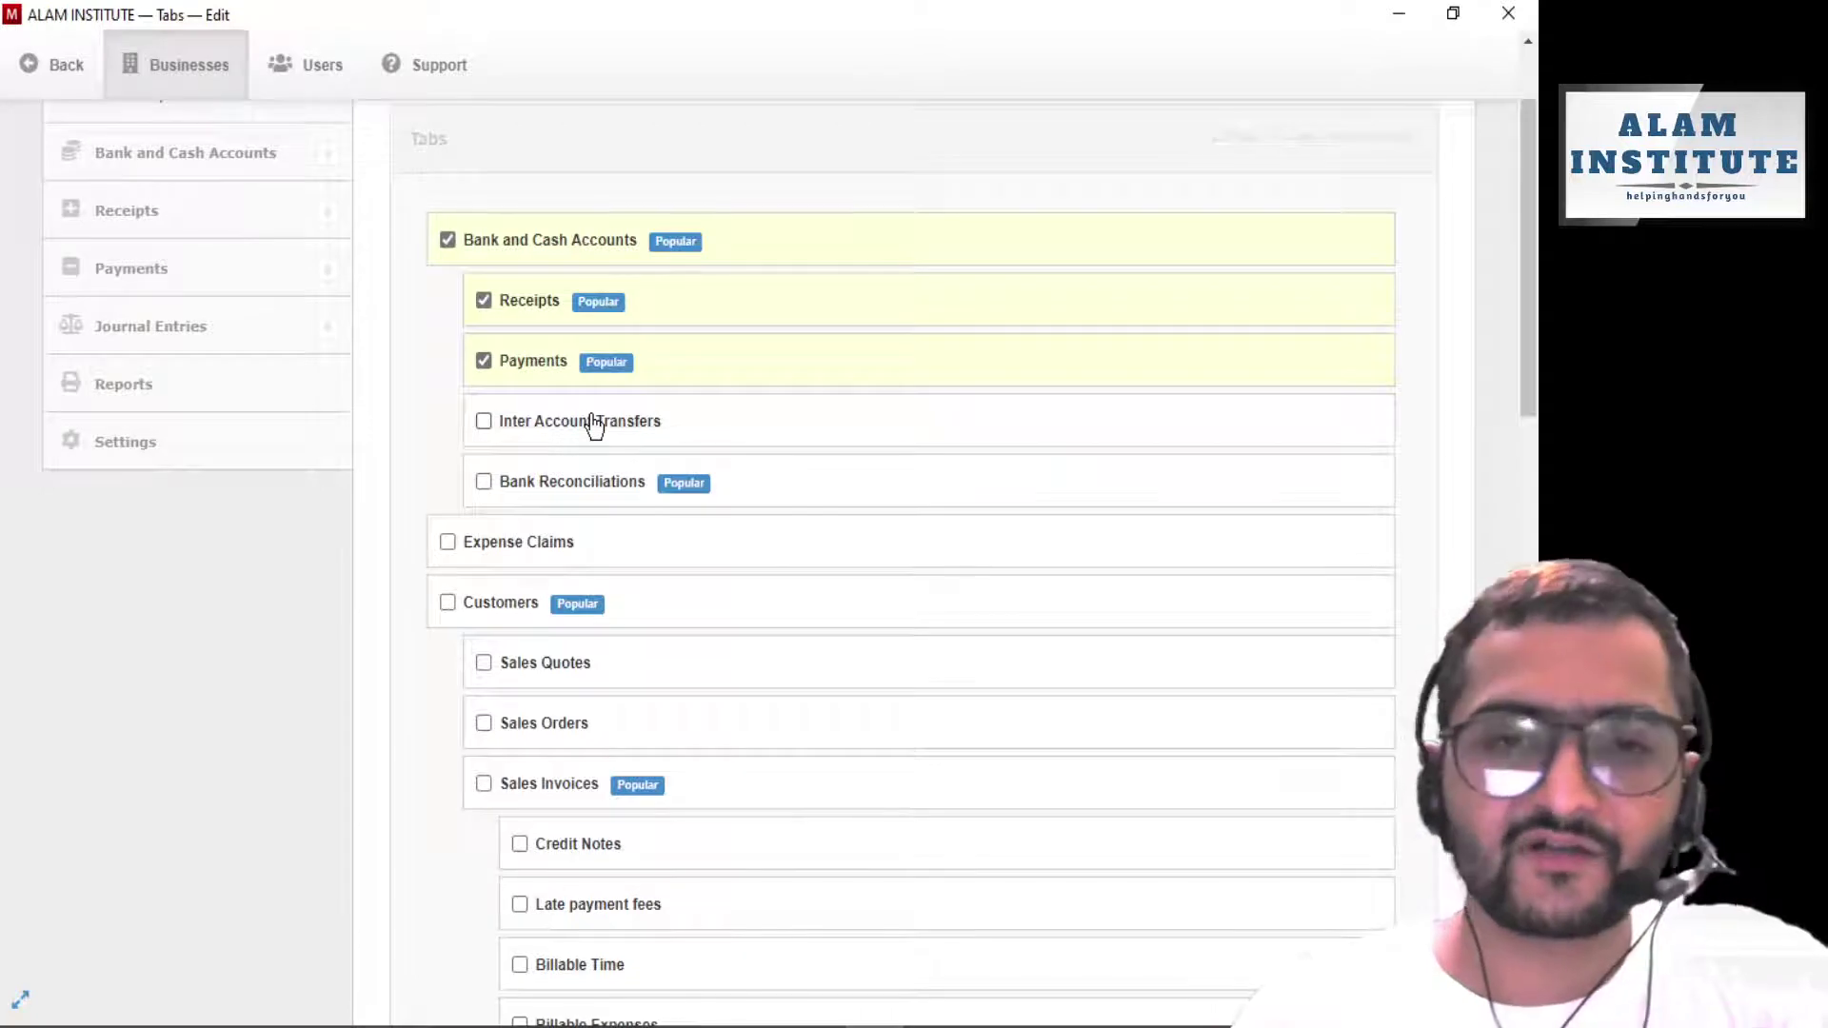
scroll(512, 557, down, 3)
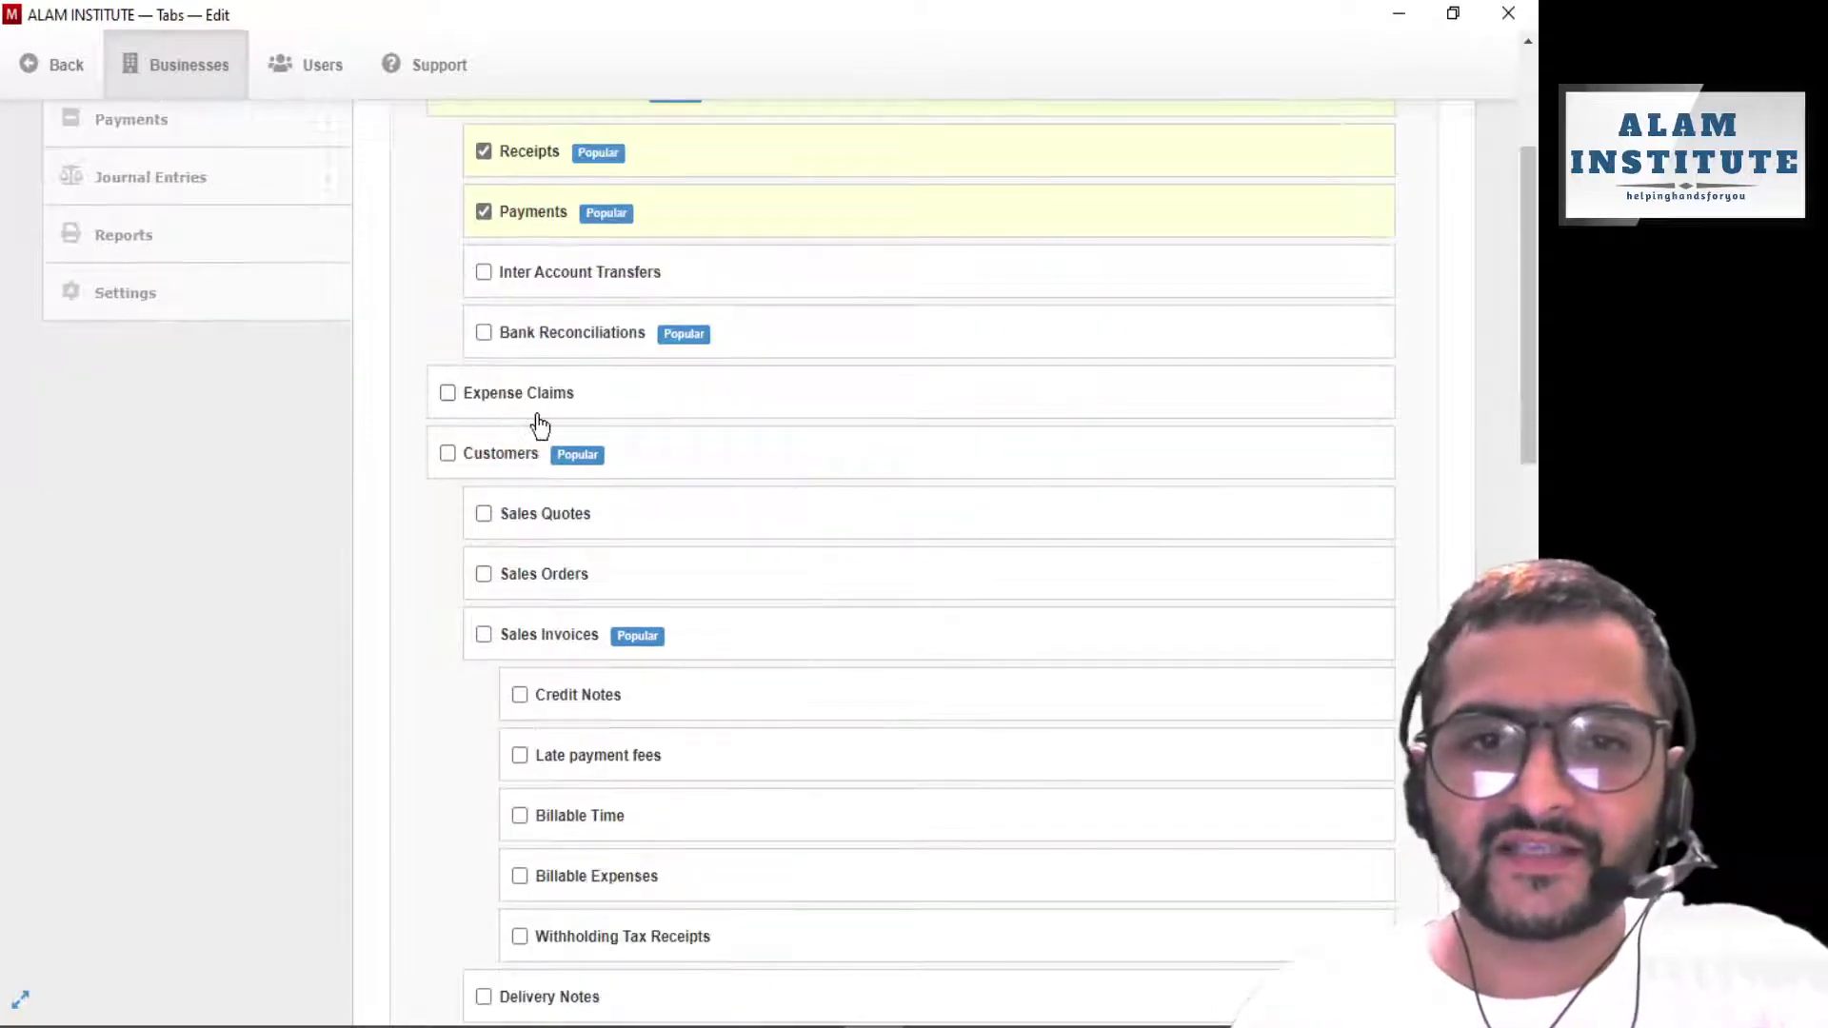
scroll(539, 426, down, 3)
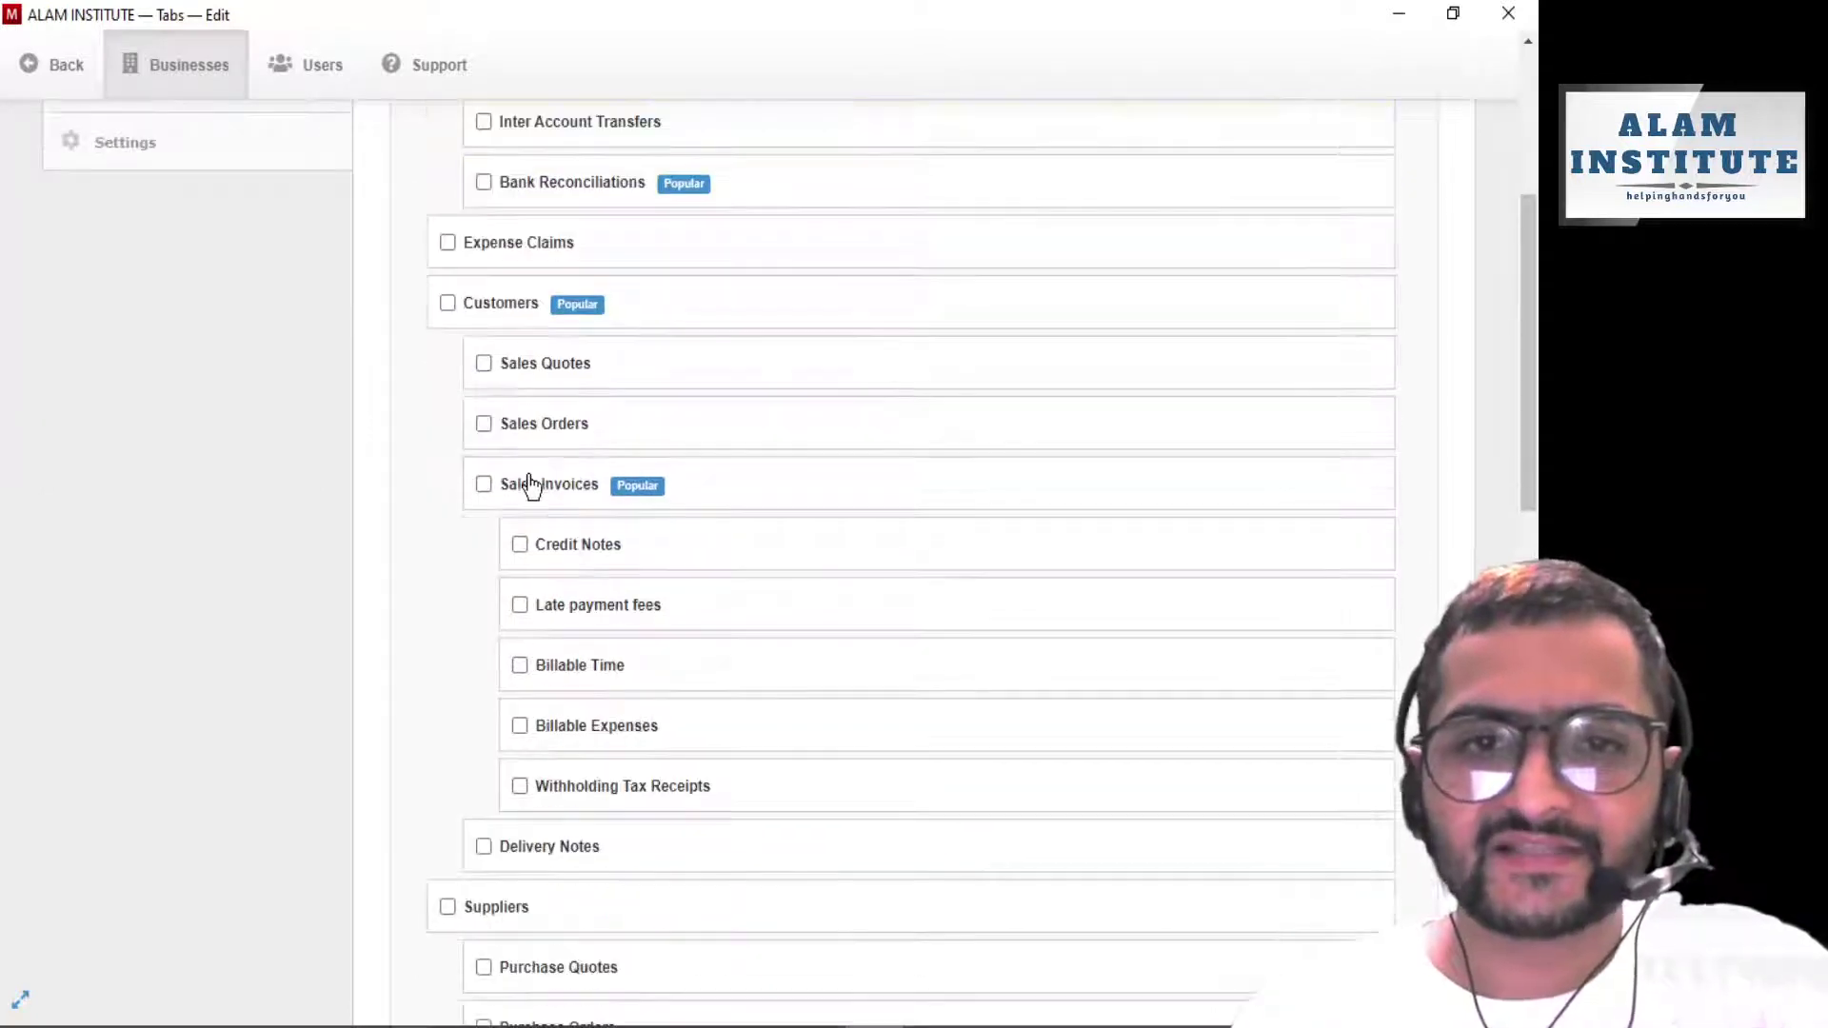
click(446, 310)
scroll(476, 381, down, 1)
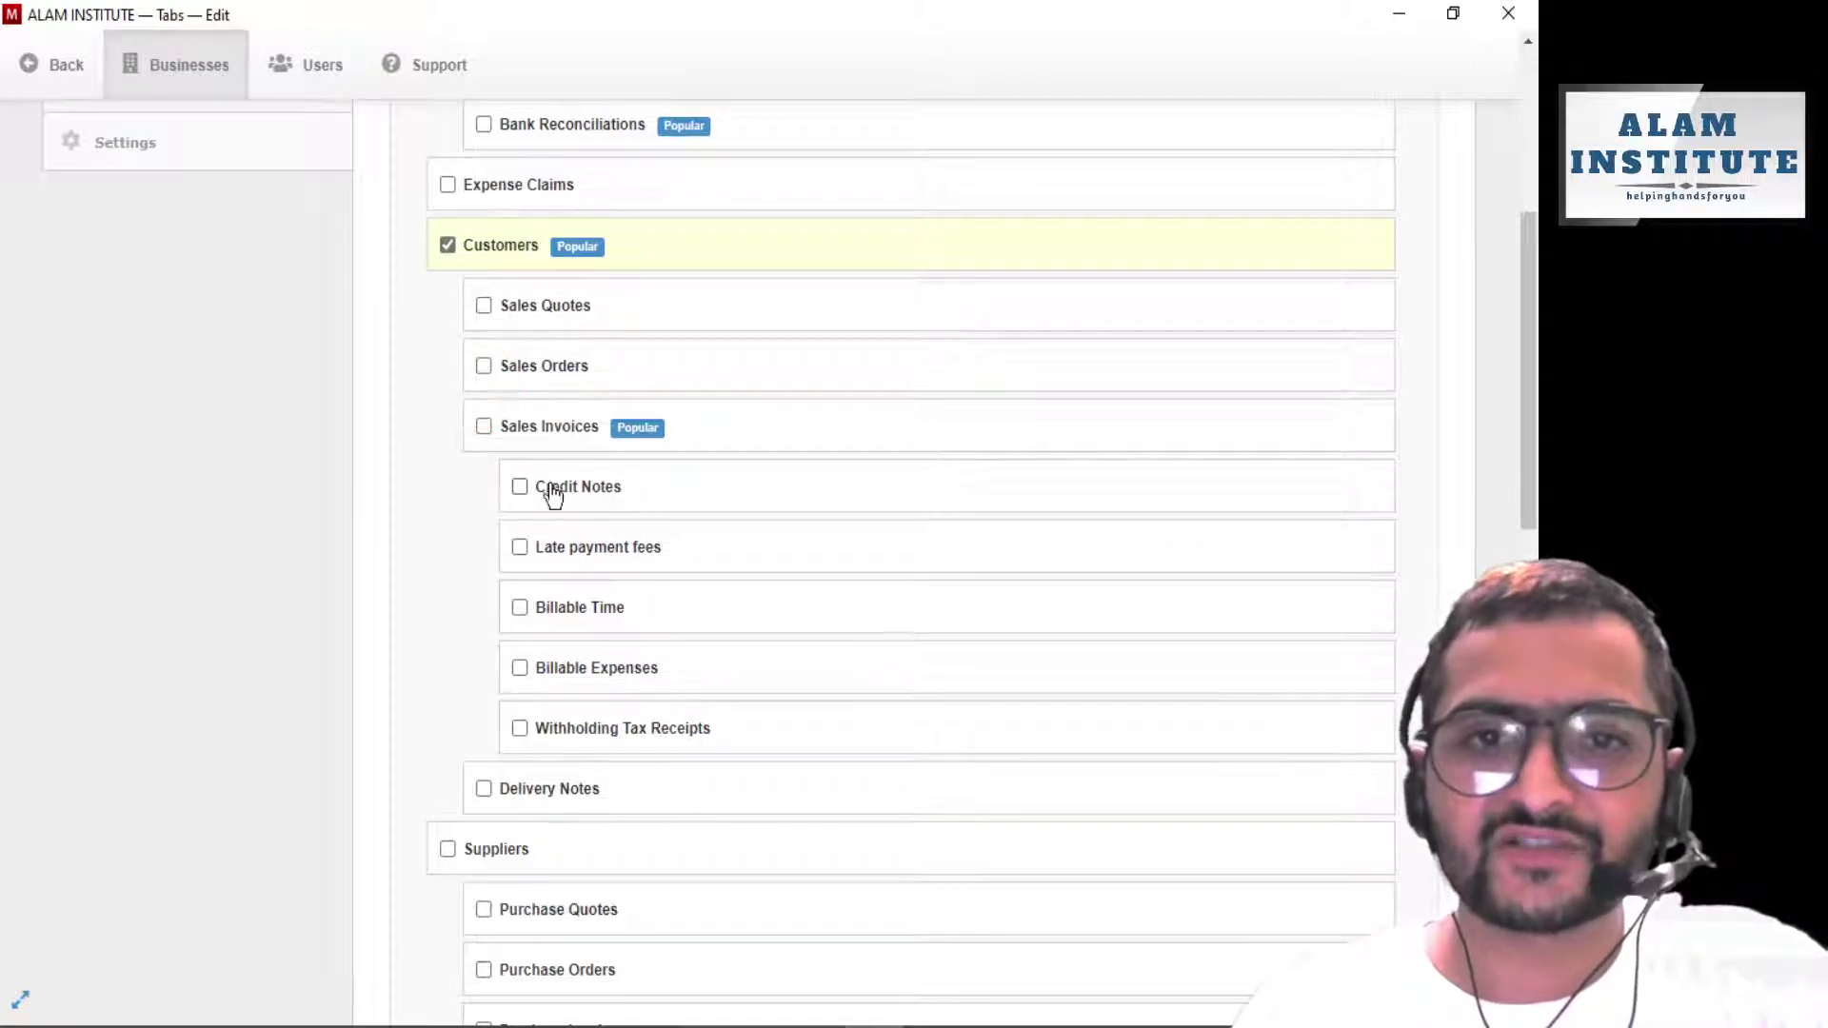
click(484, 447)
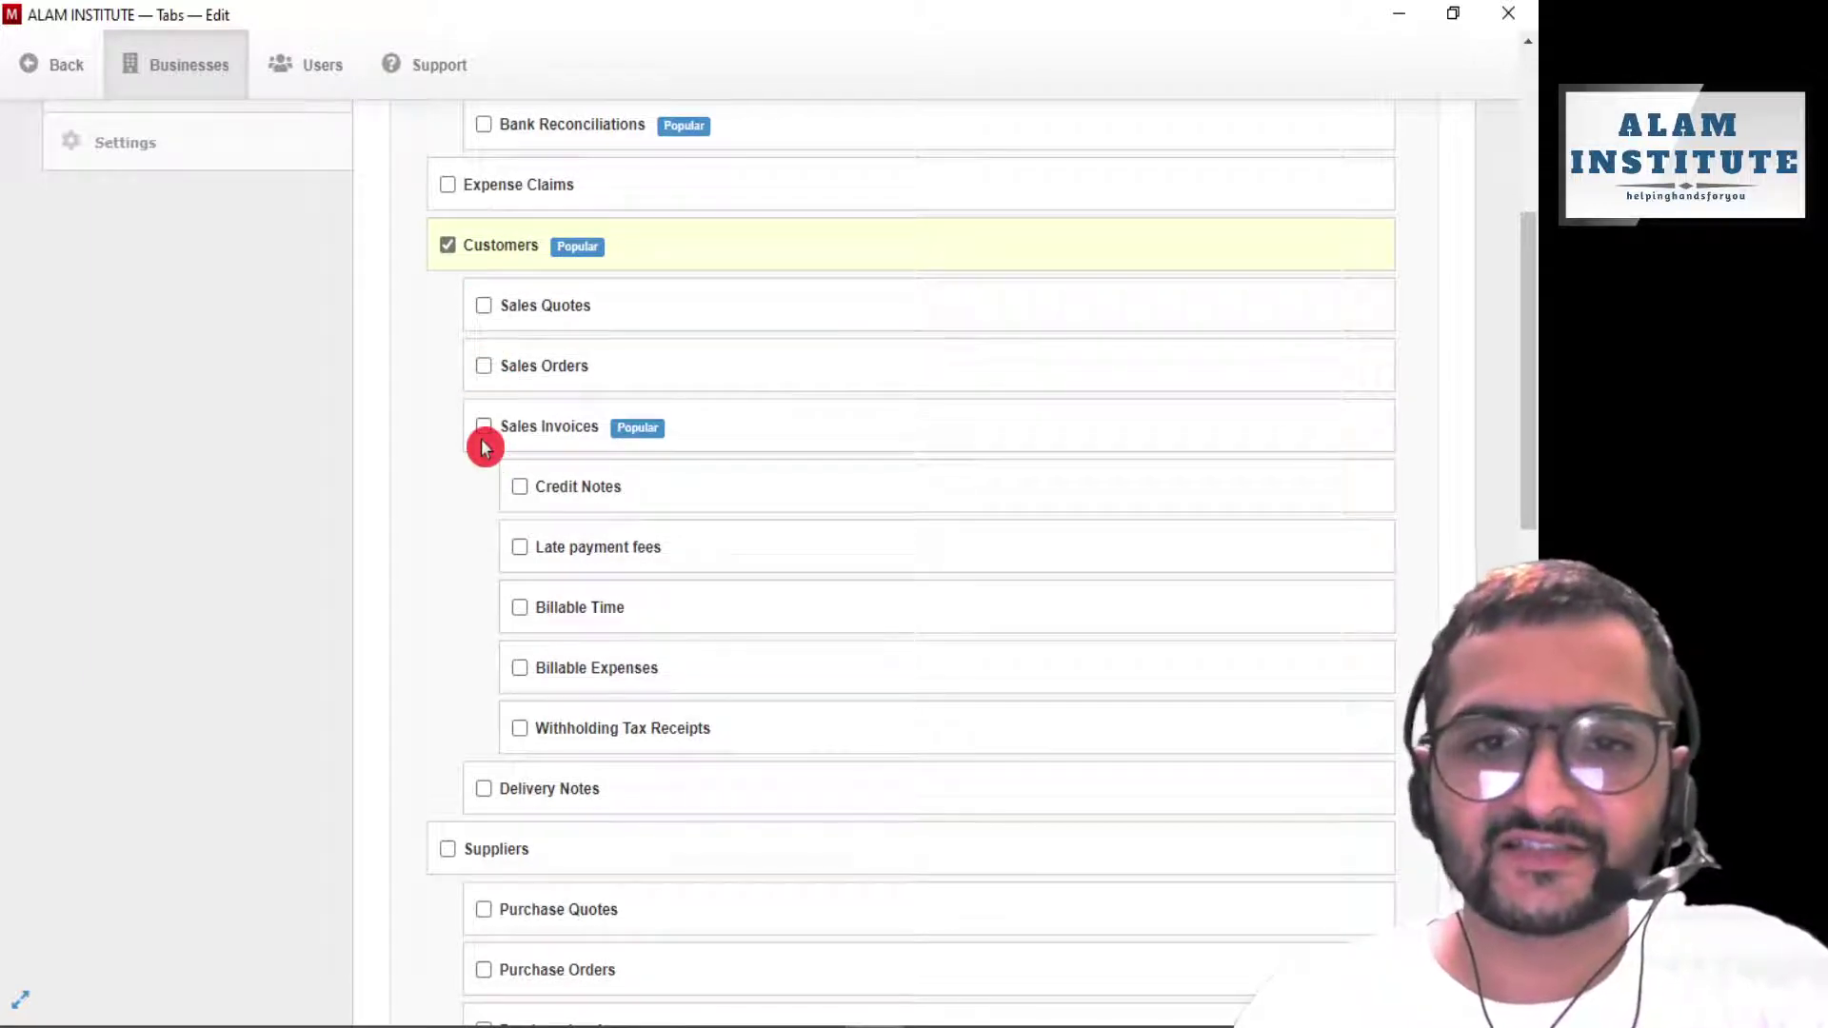
scroll(487, 457, down, 1)
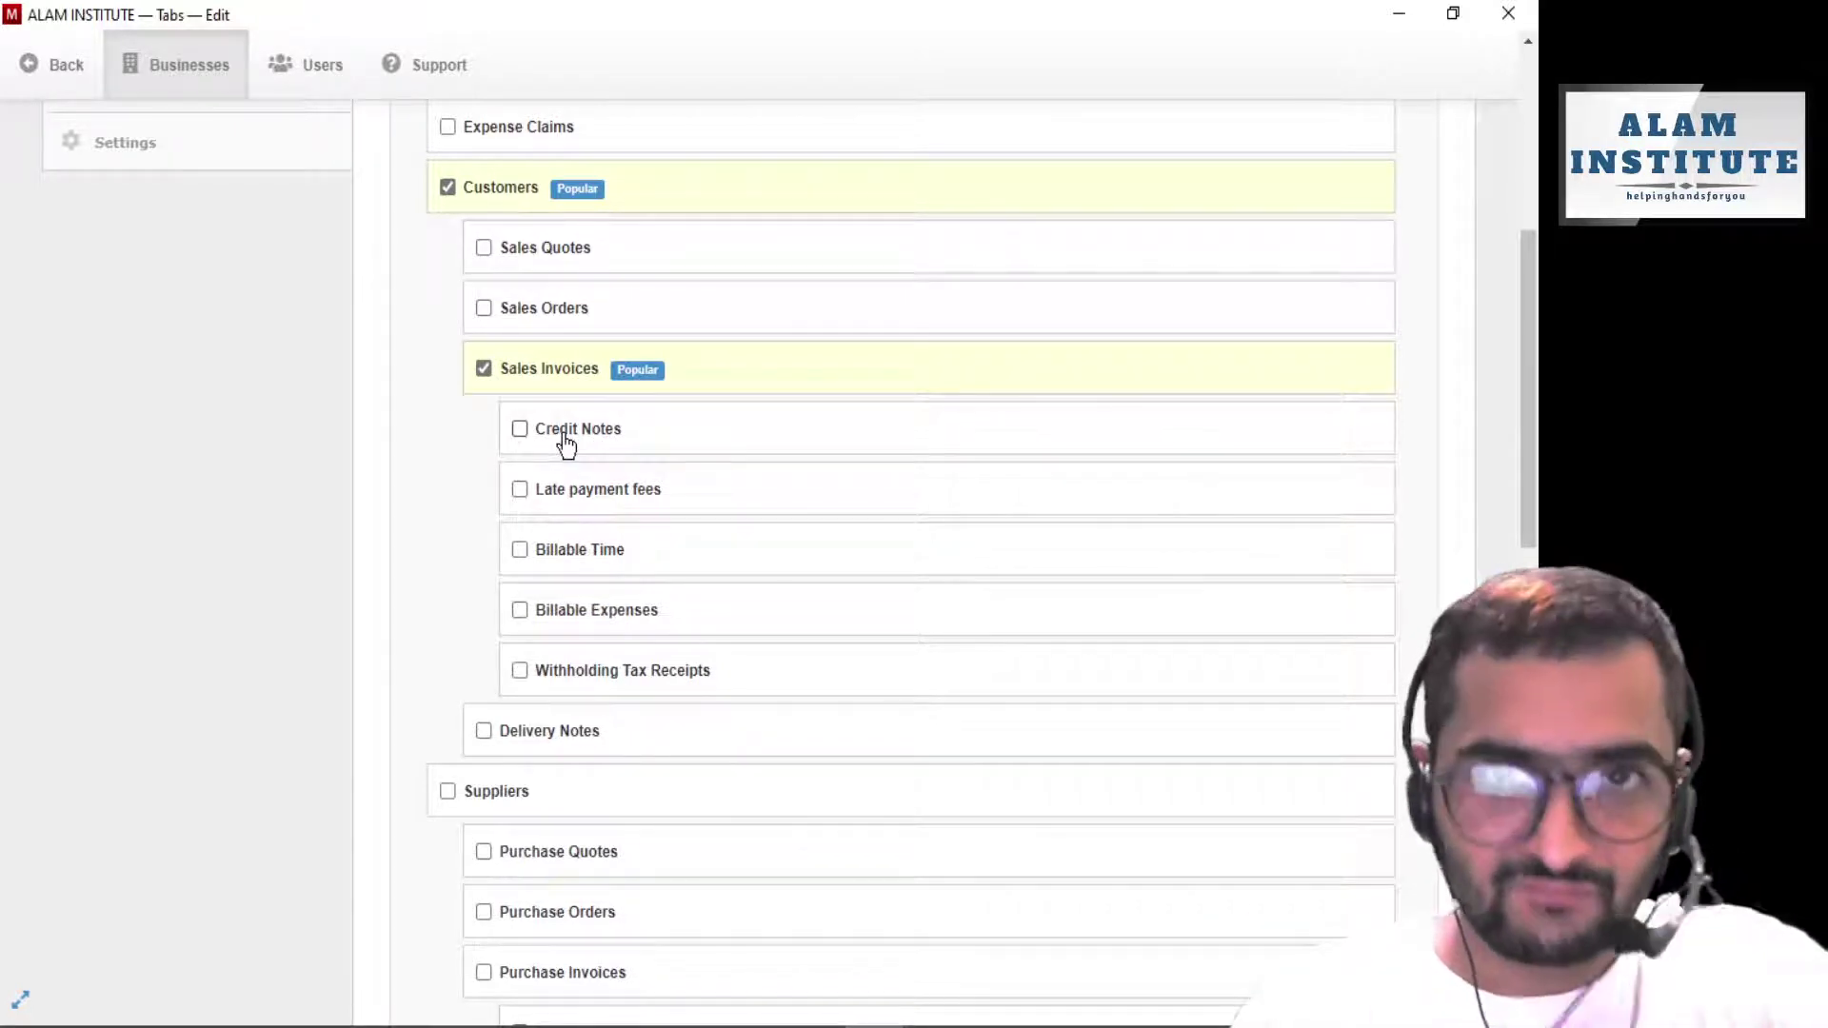
click(522, 434)
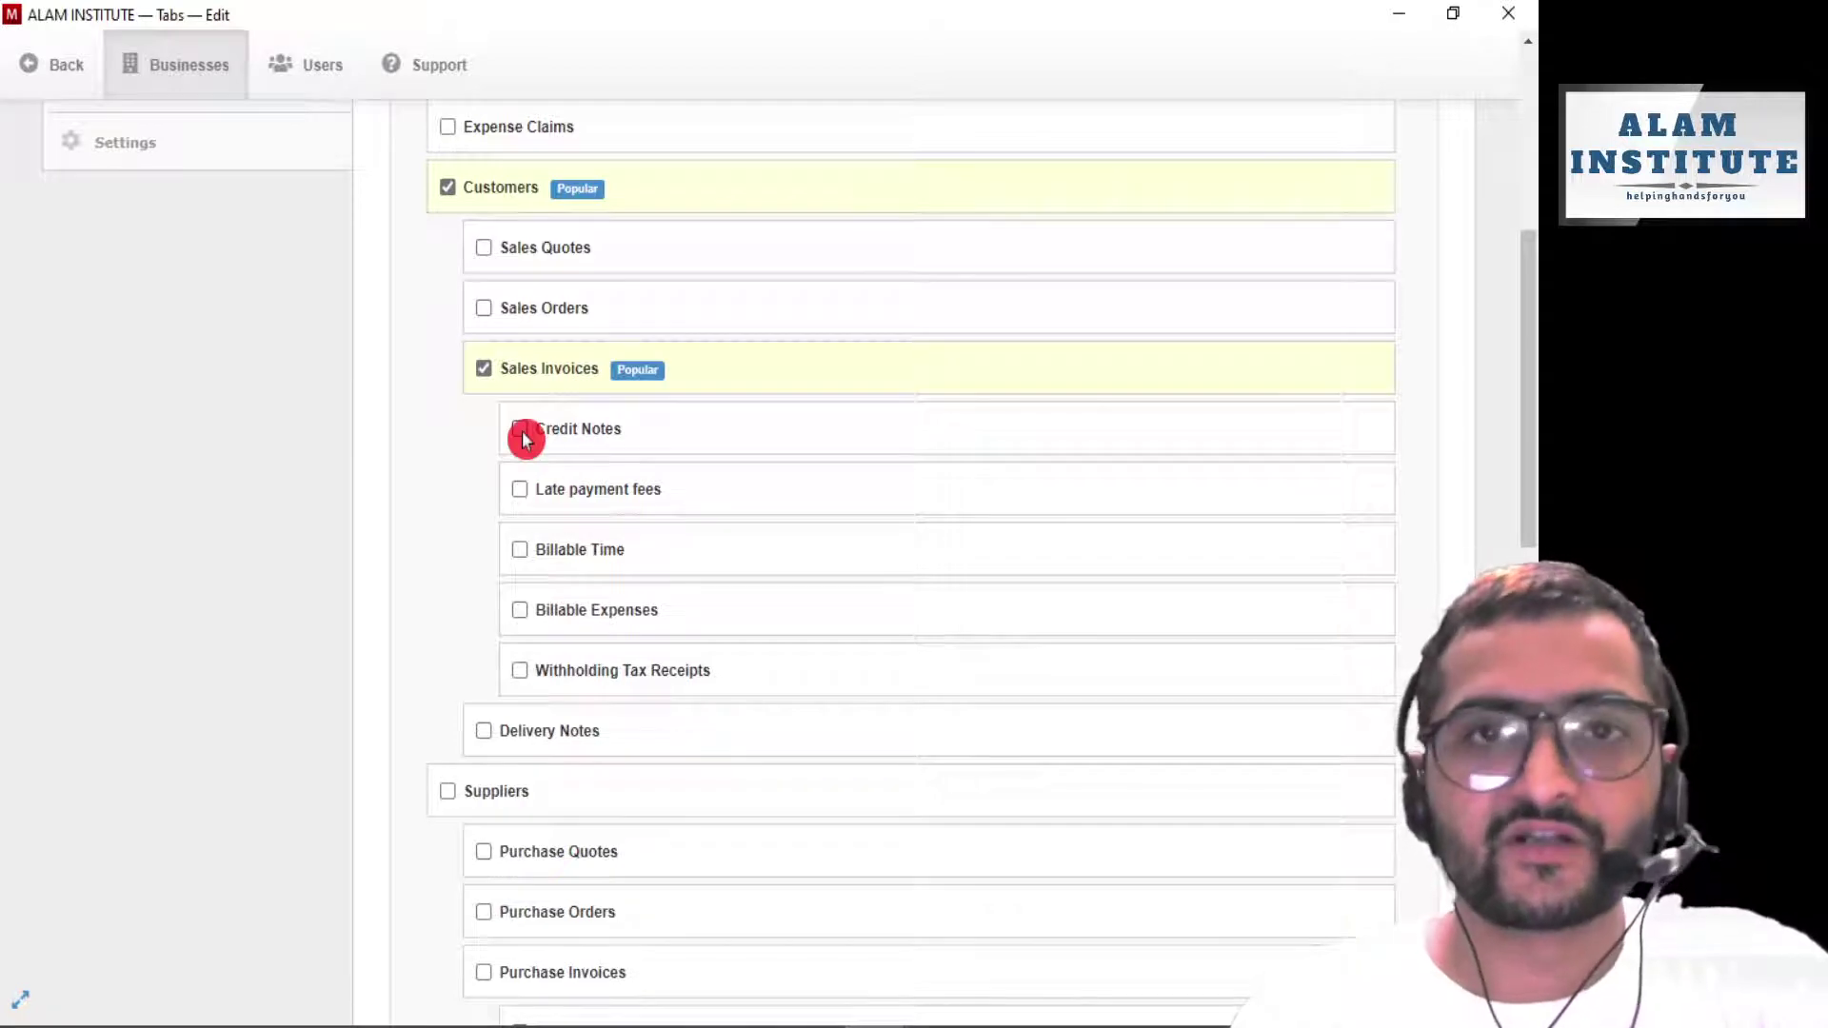
scroll(523, 436, down, 1)
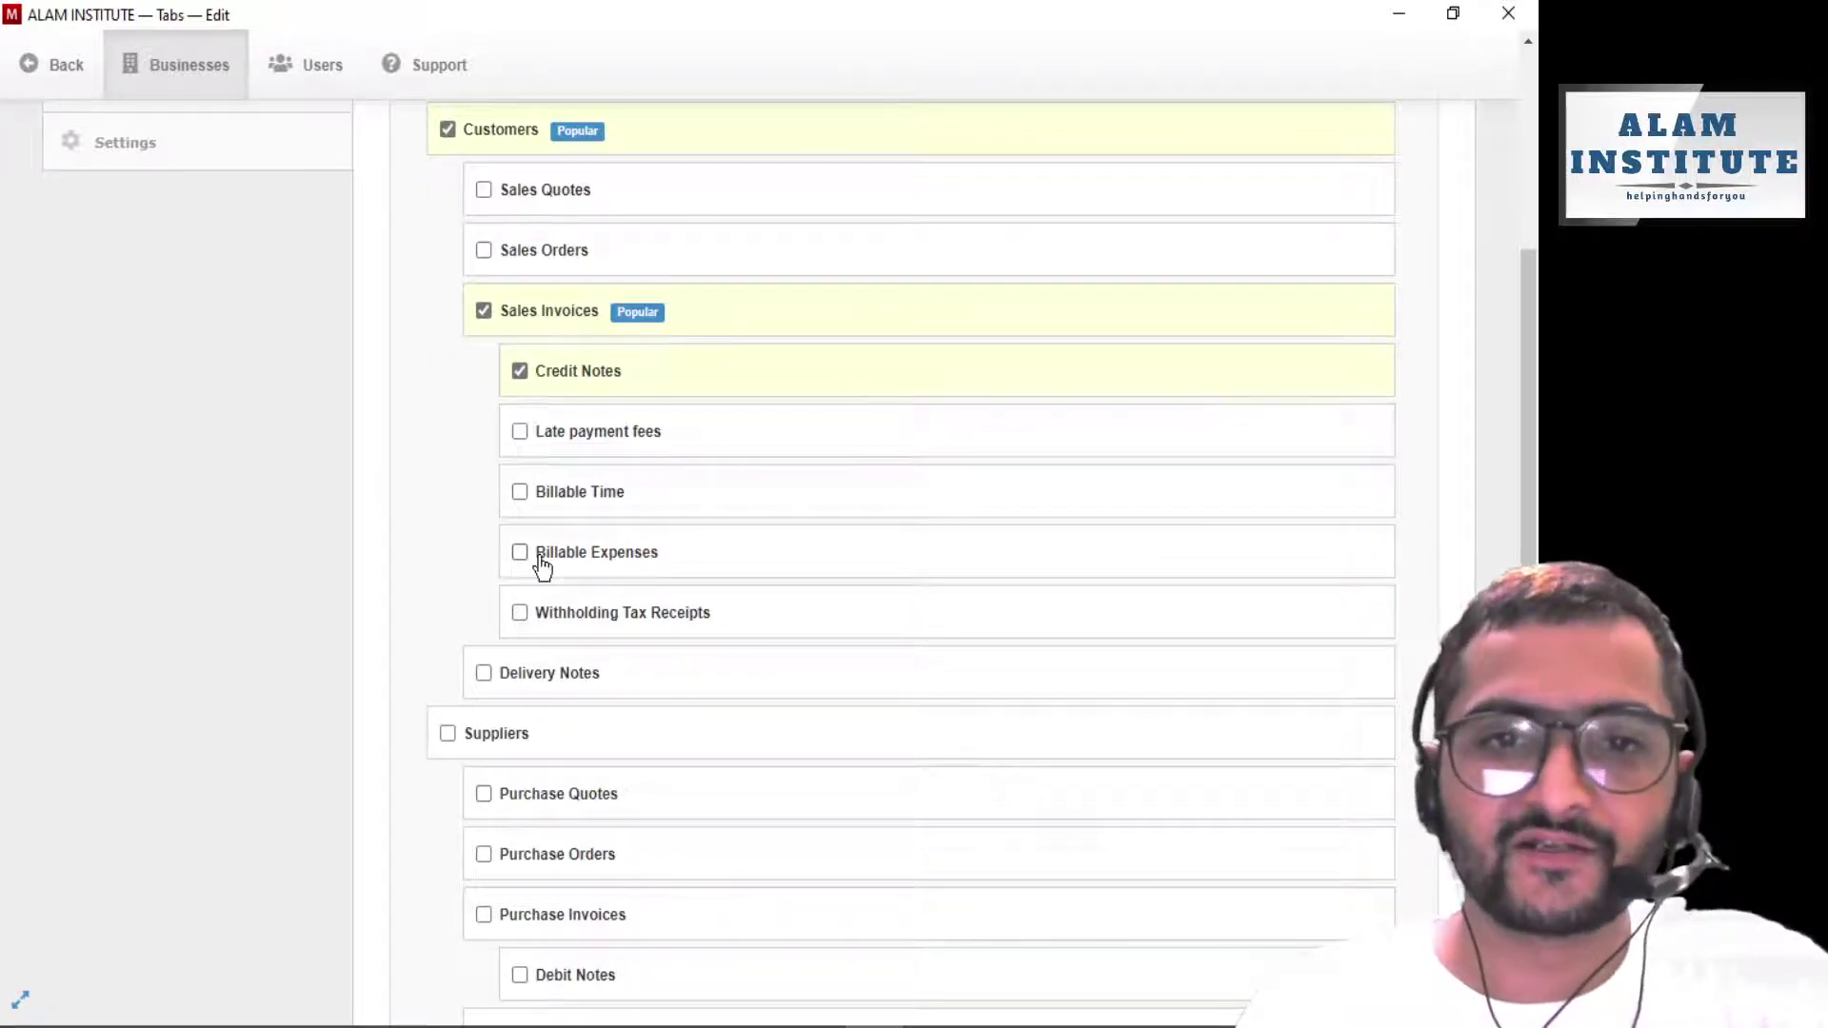
click(652, 677)
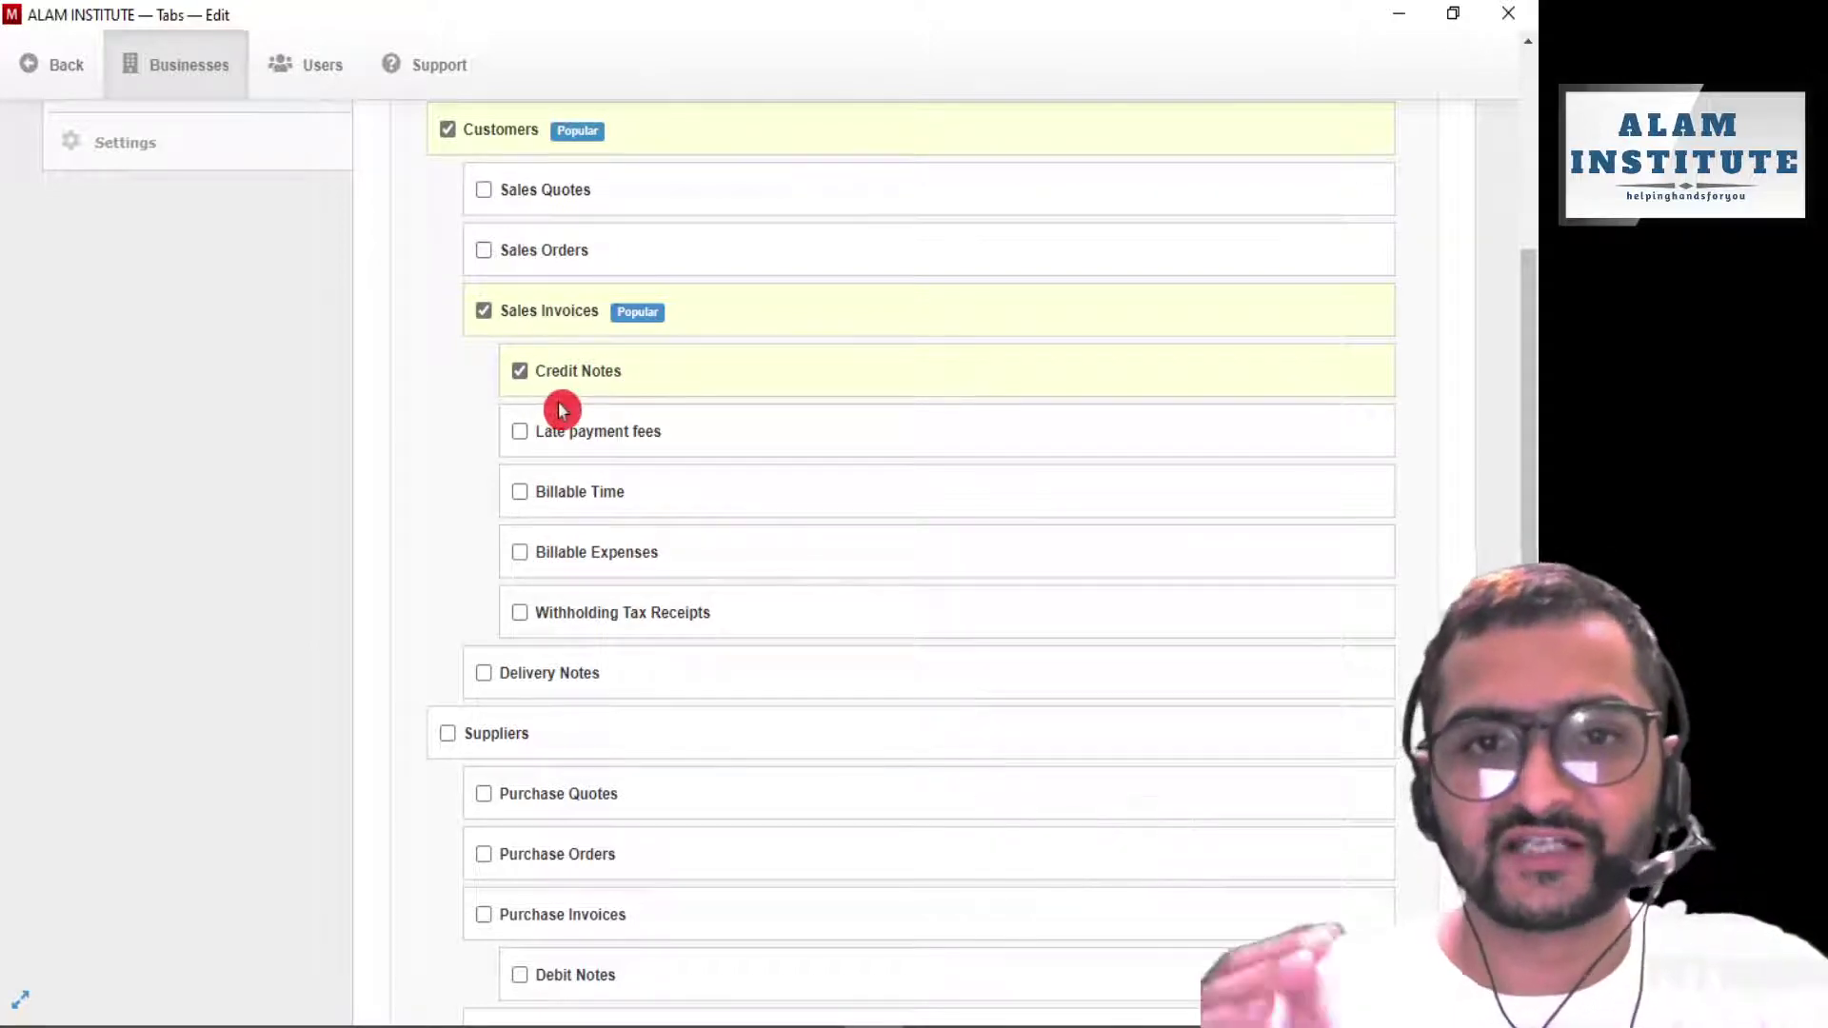
Enable the Suppliers tab with Purchase Invoices and, beneath it, Debit Notes
scroll(561, 409, down, 5)
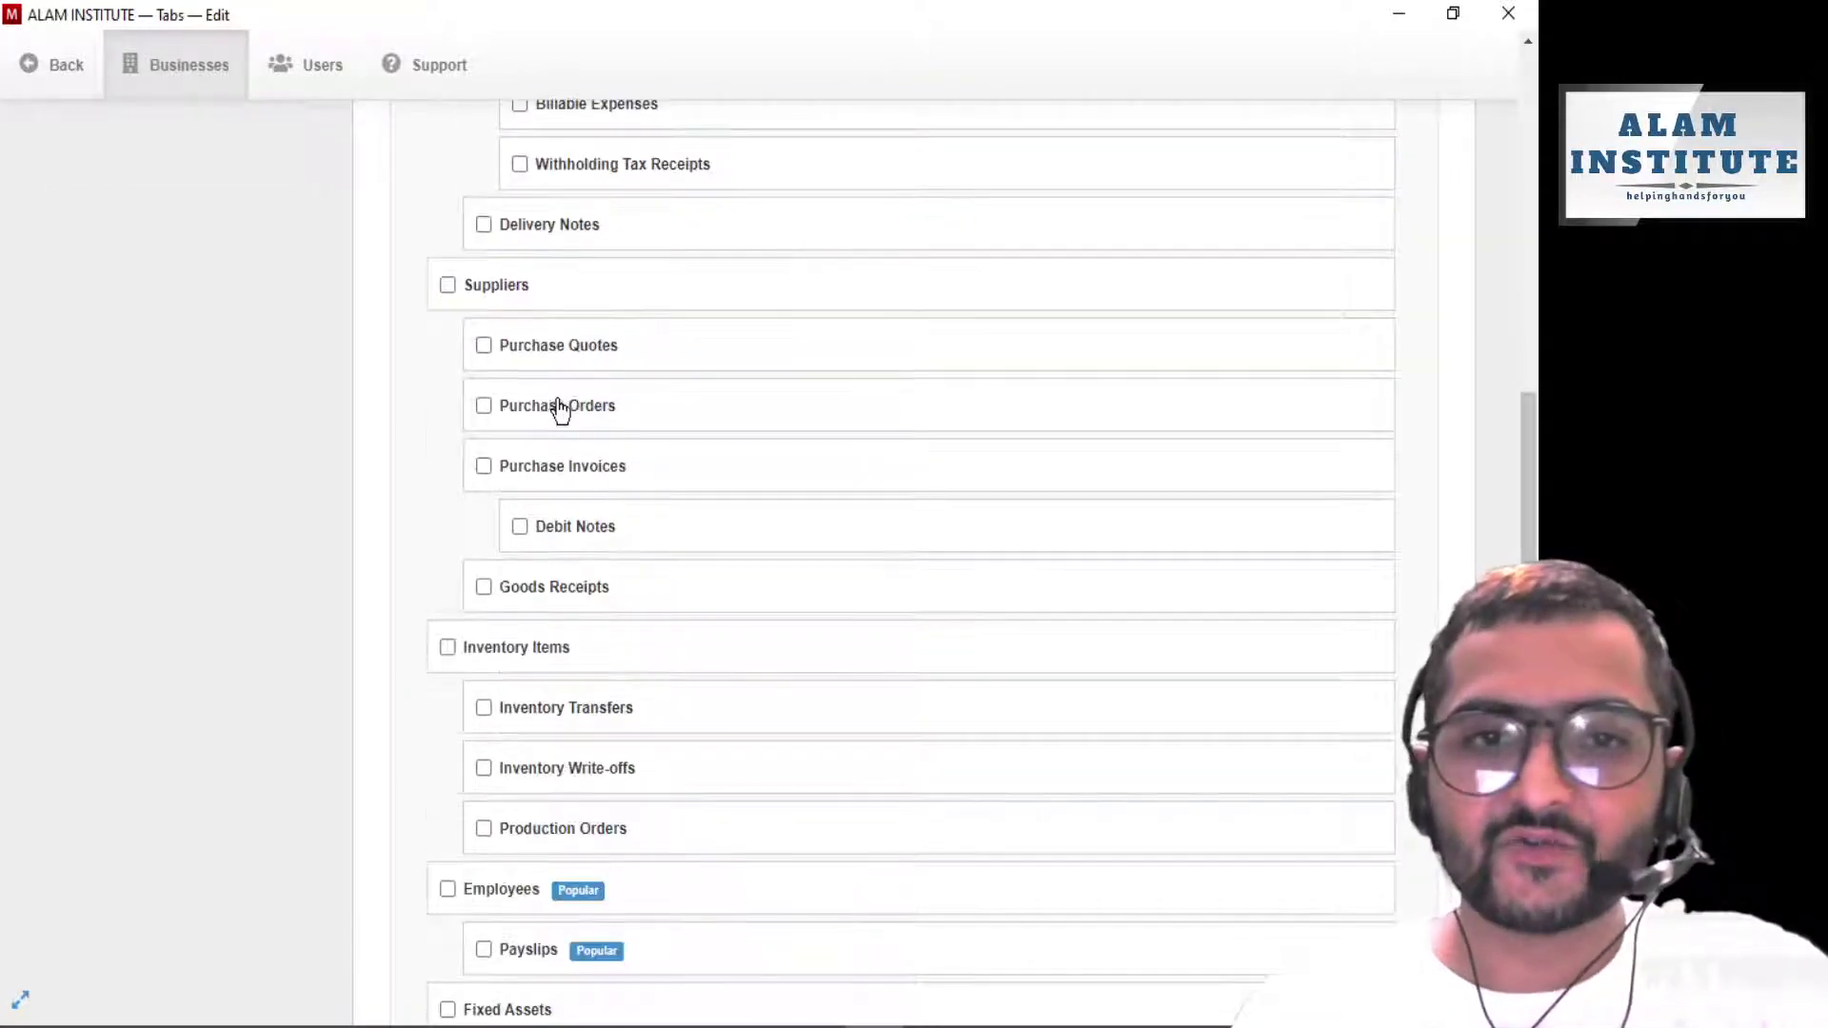
click(452, 288)
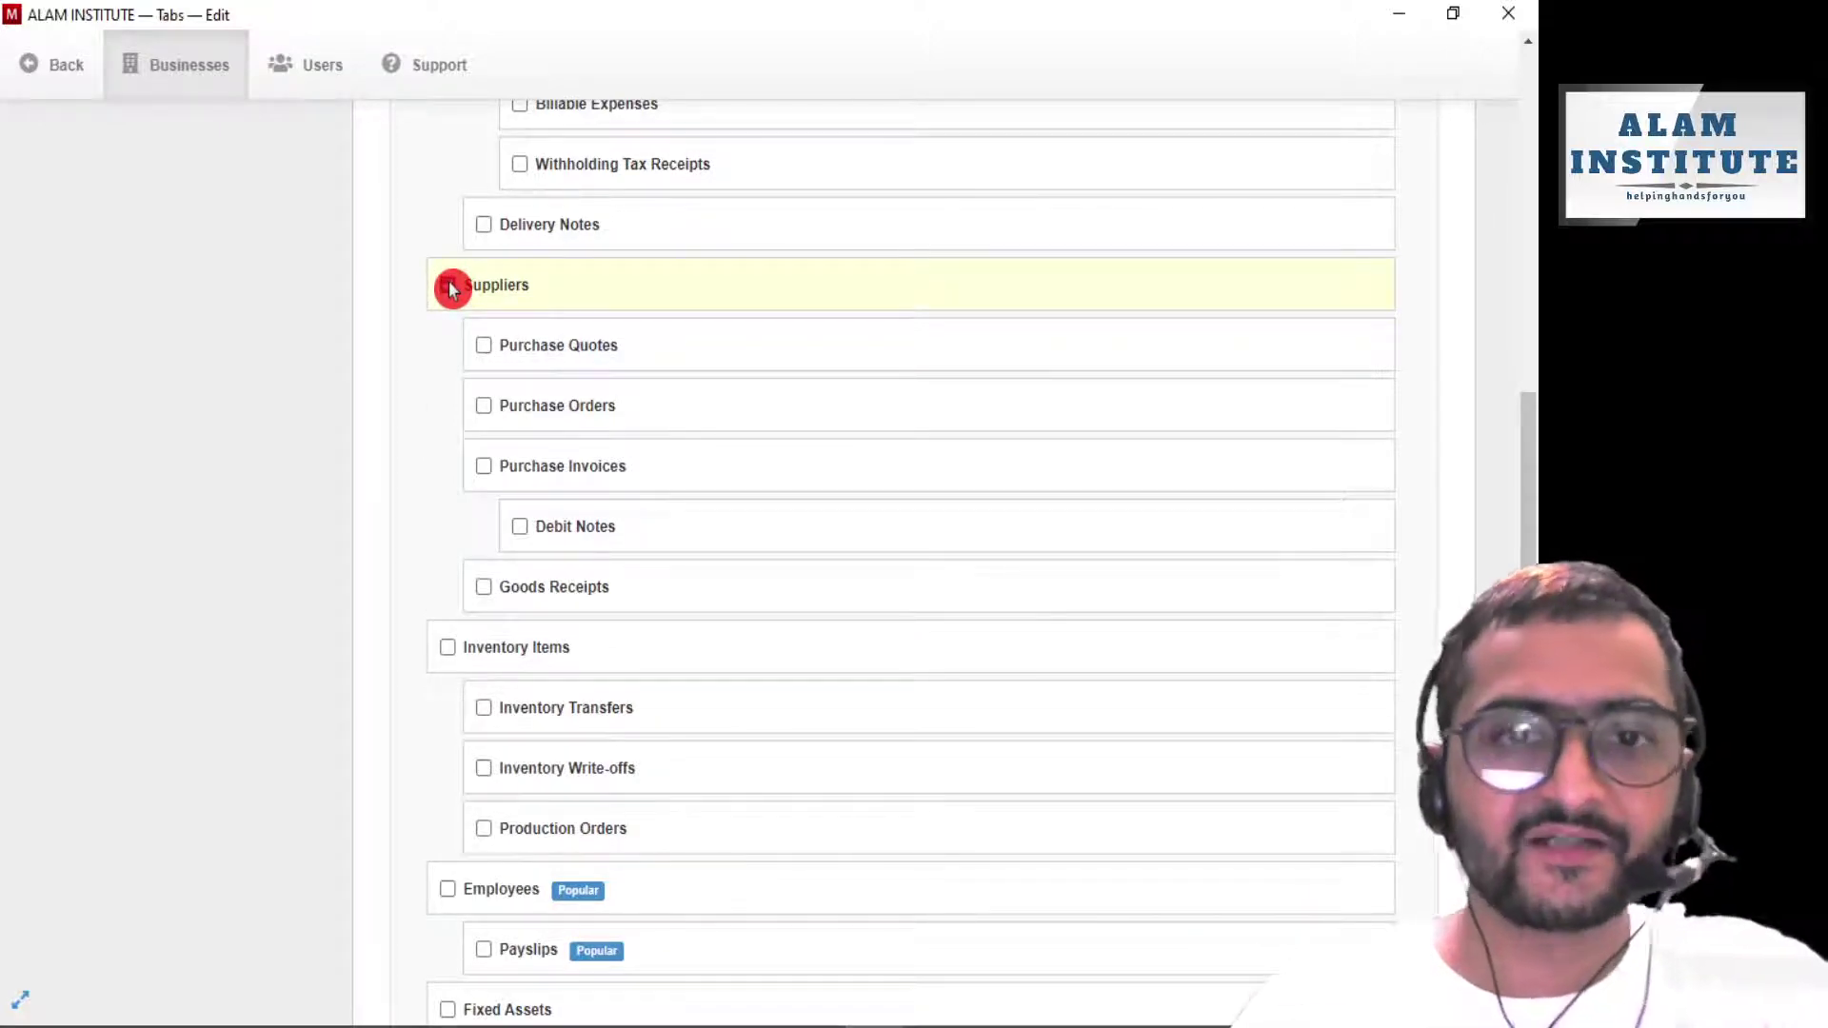
click(485, 468)
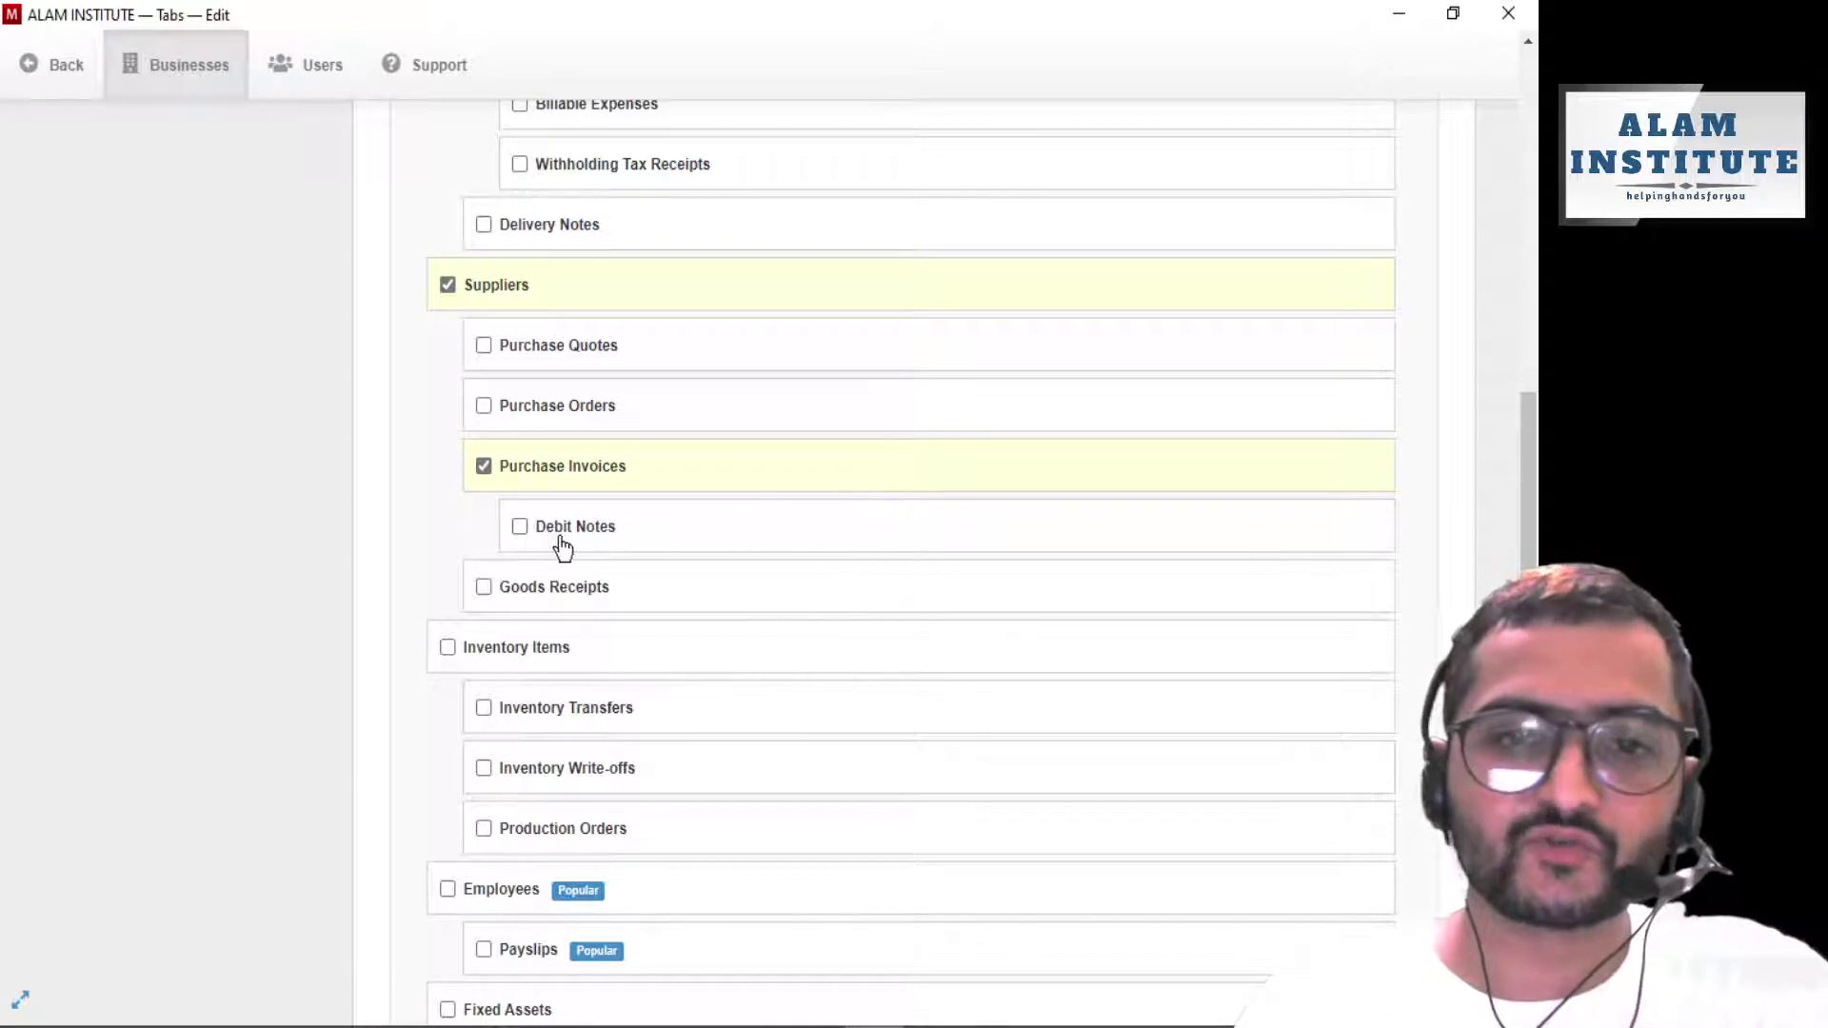
click(520, 529)
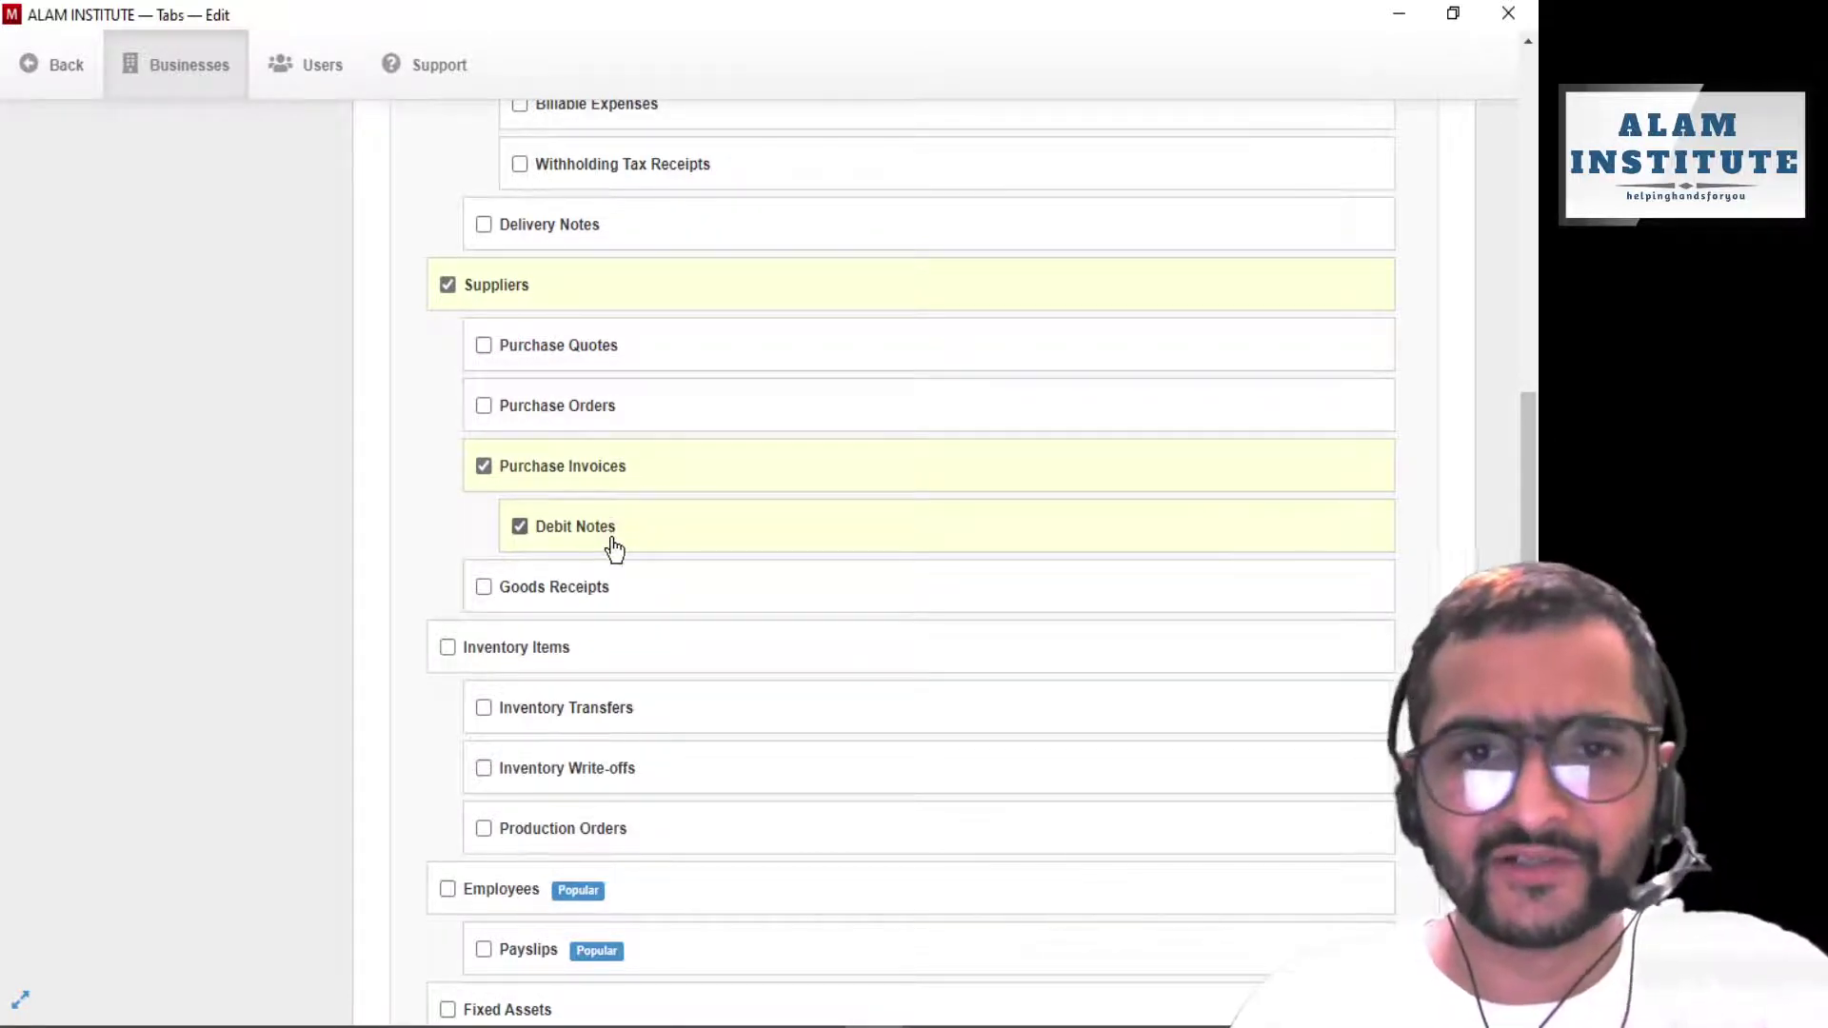
scroll(613, 544, down, 2)
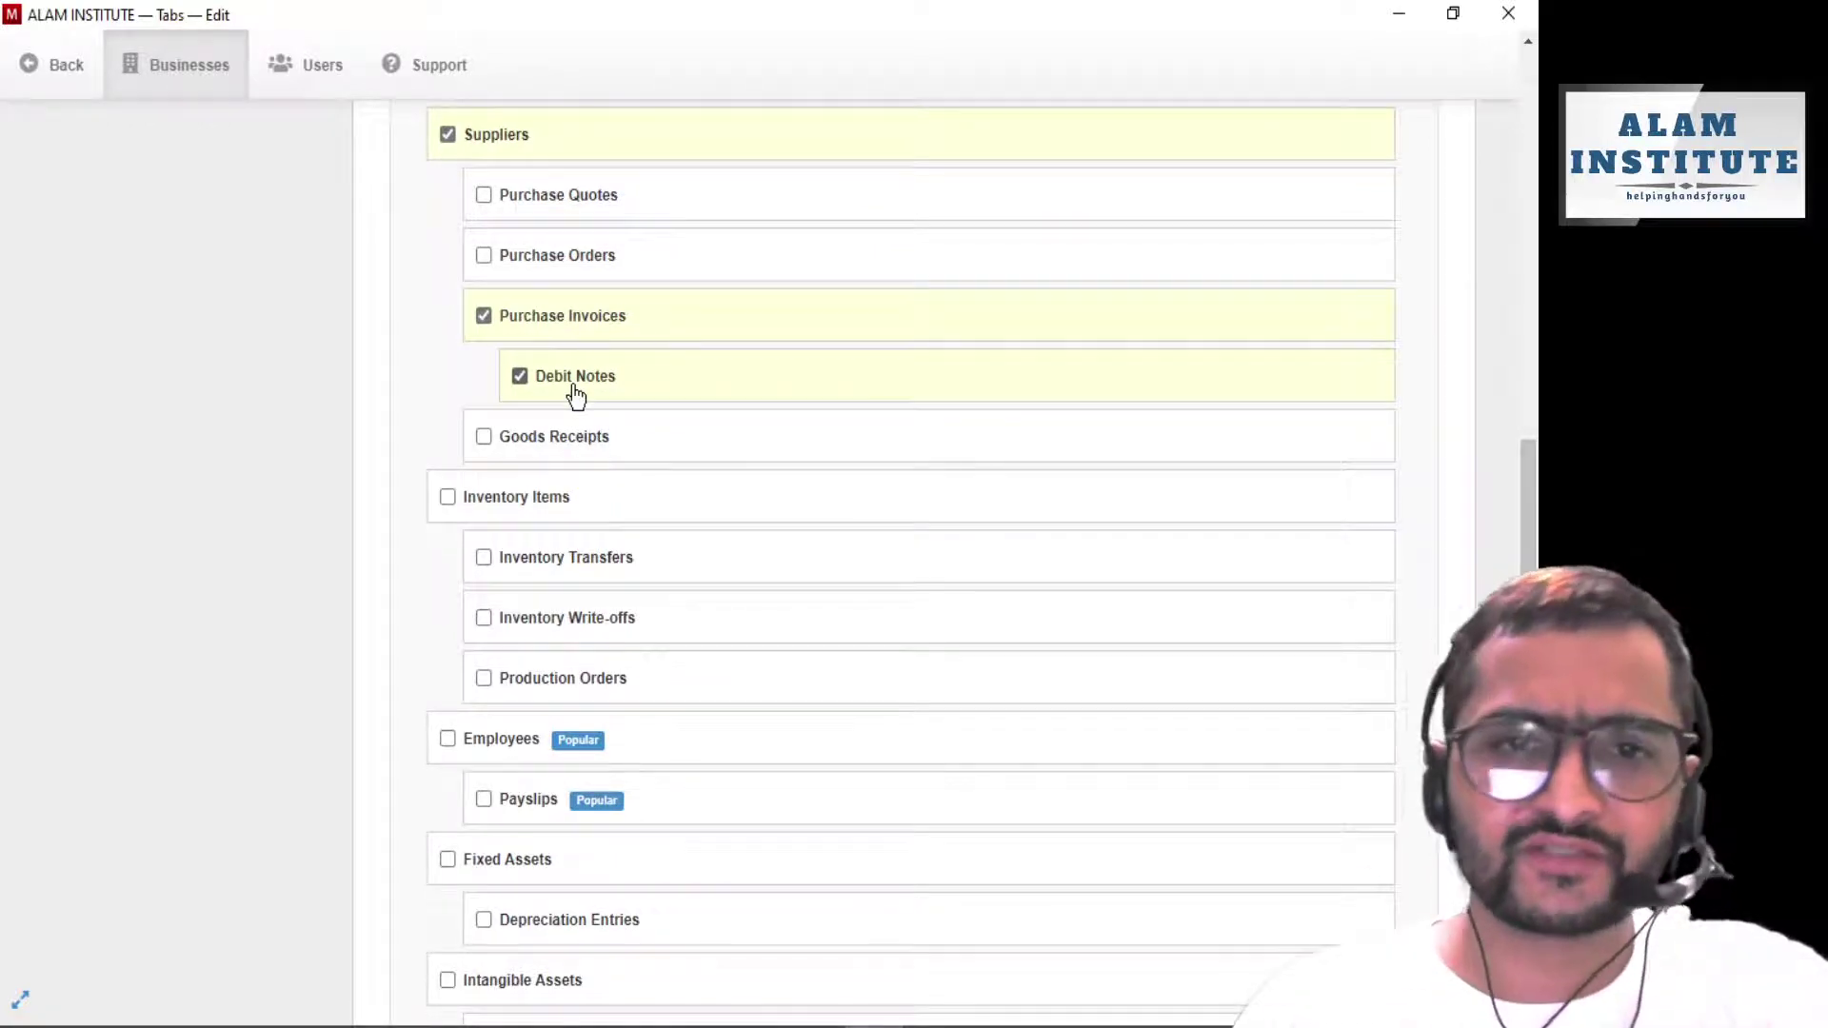
scroll(642, 551, down, 2)
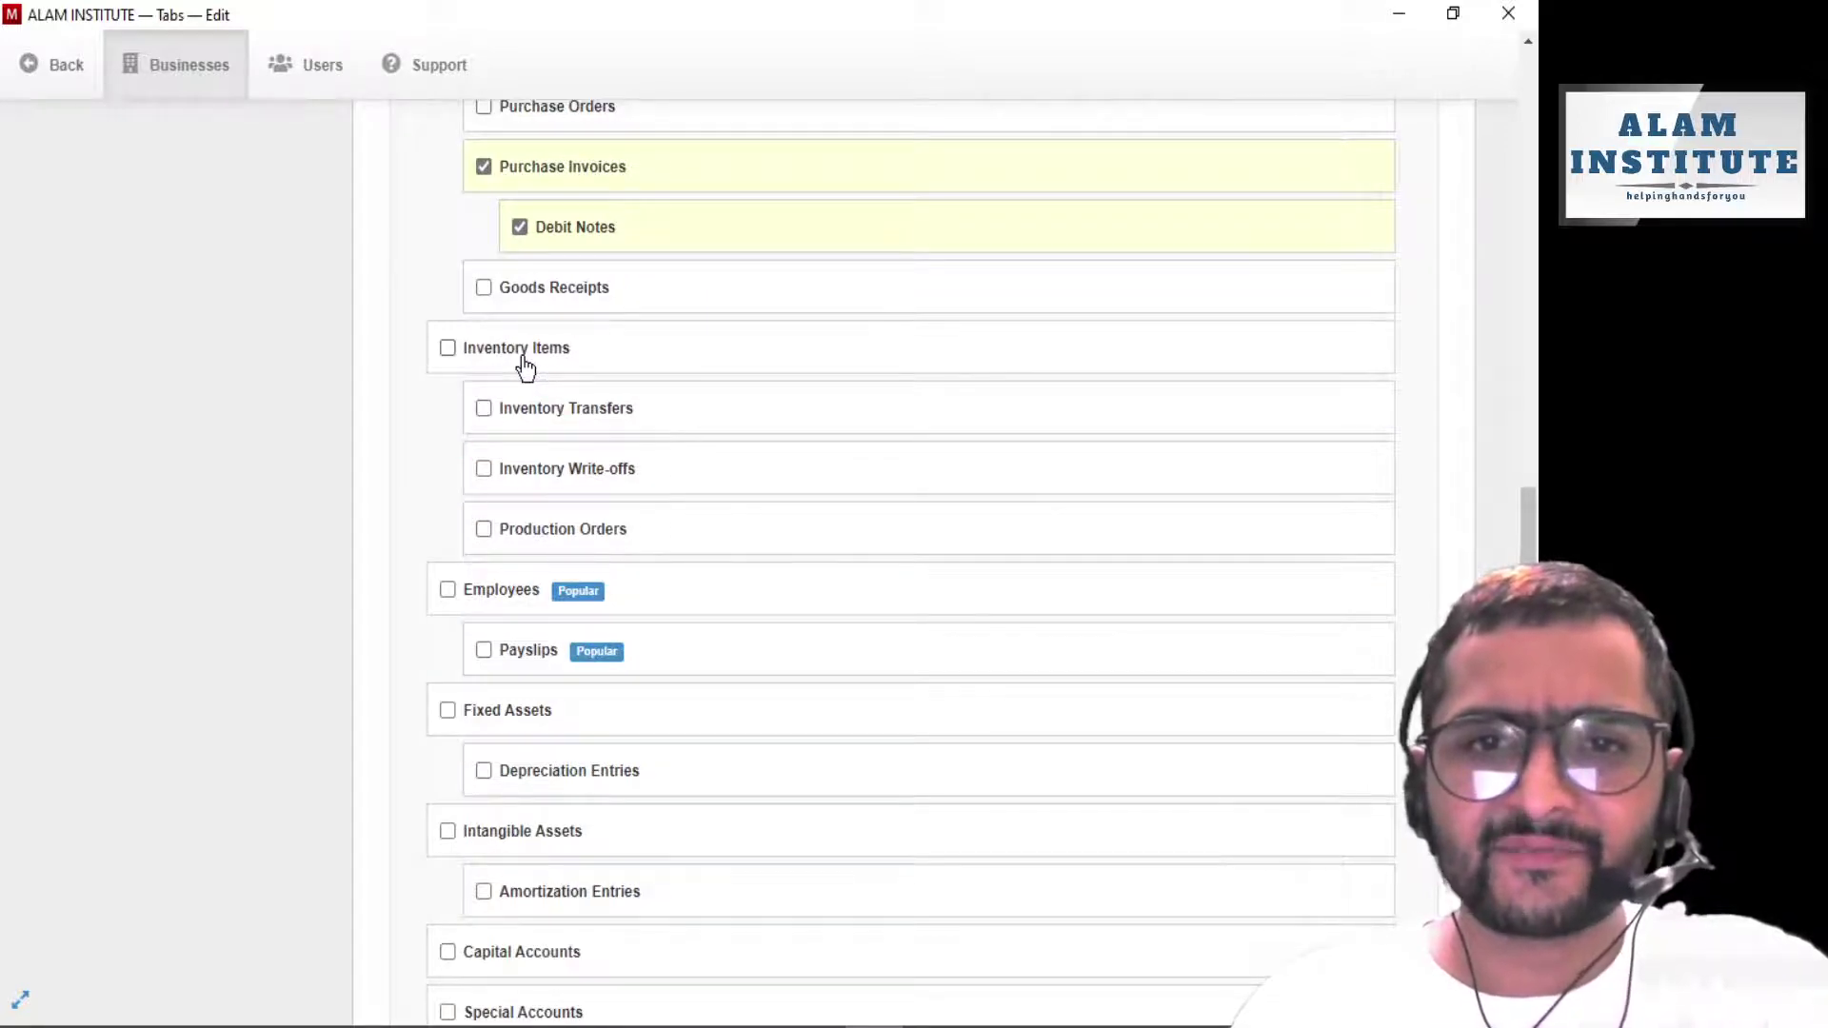
click(653, 441)
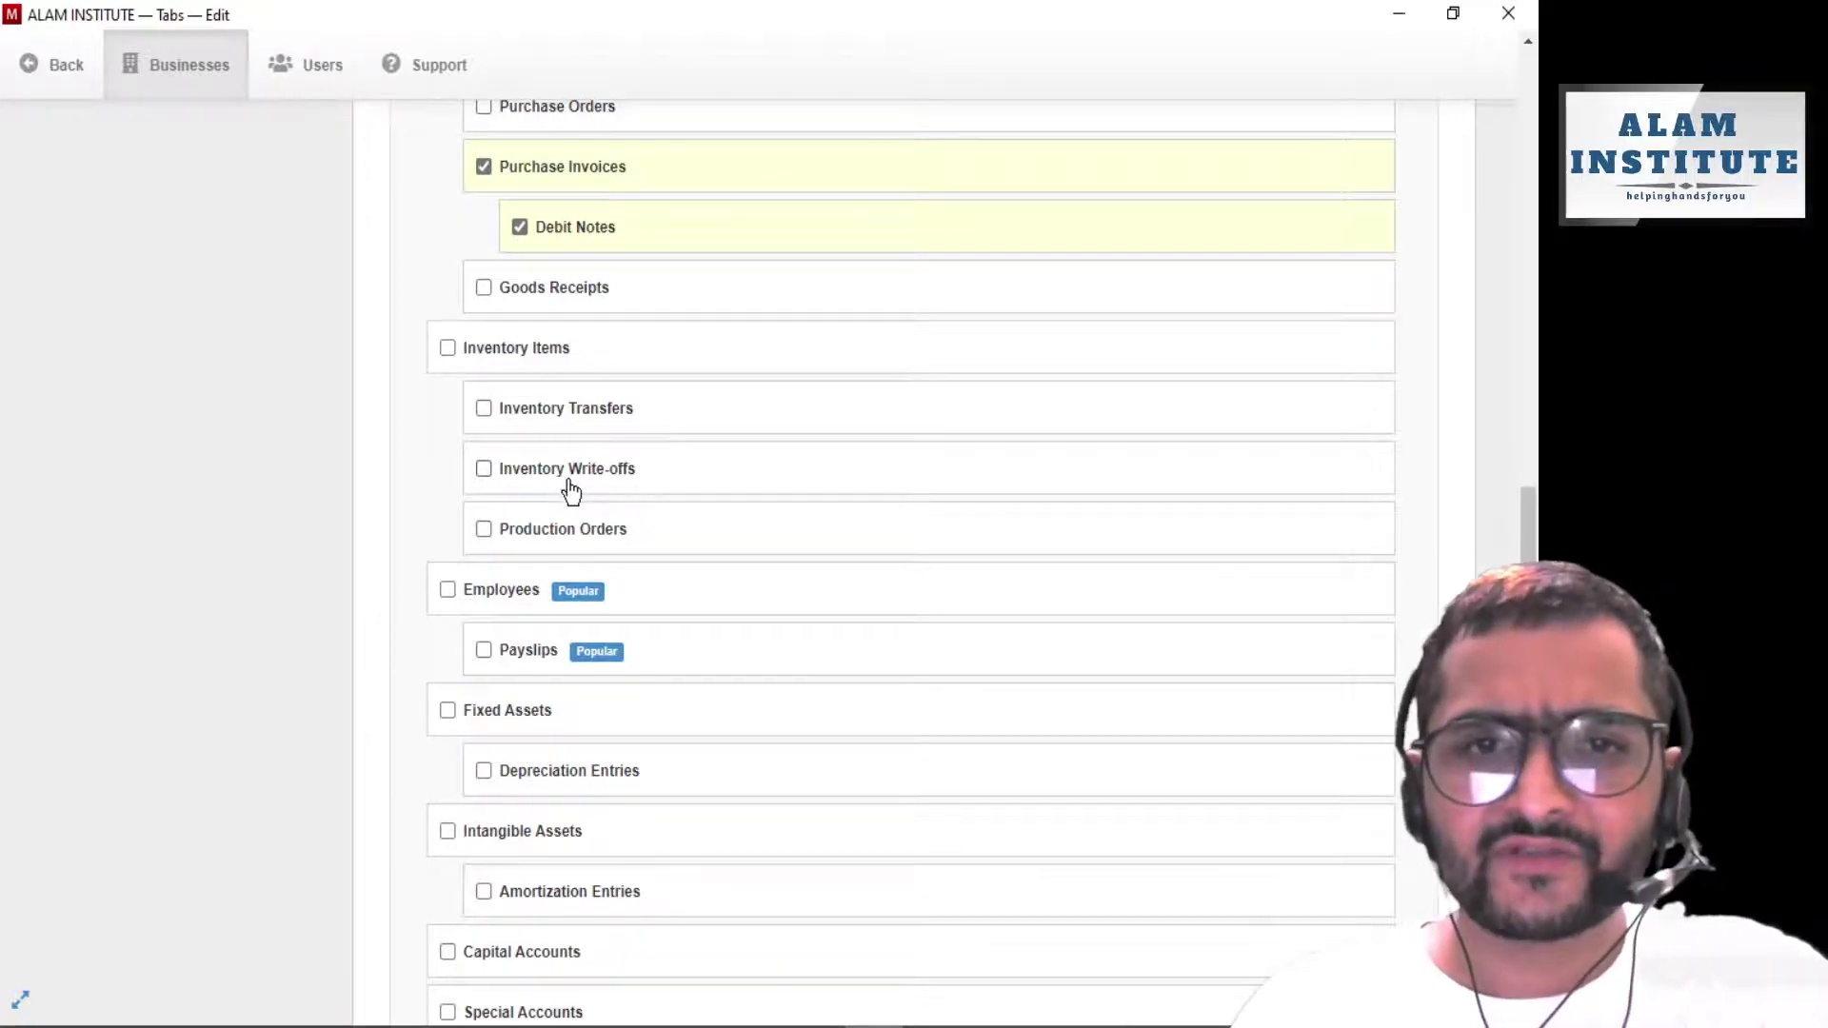
scroll(569, 487, down, 2)
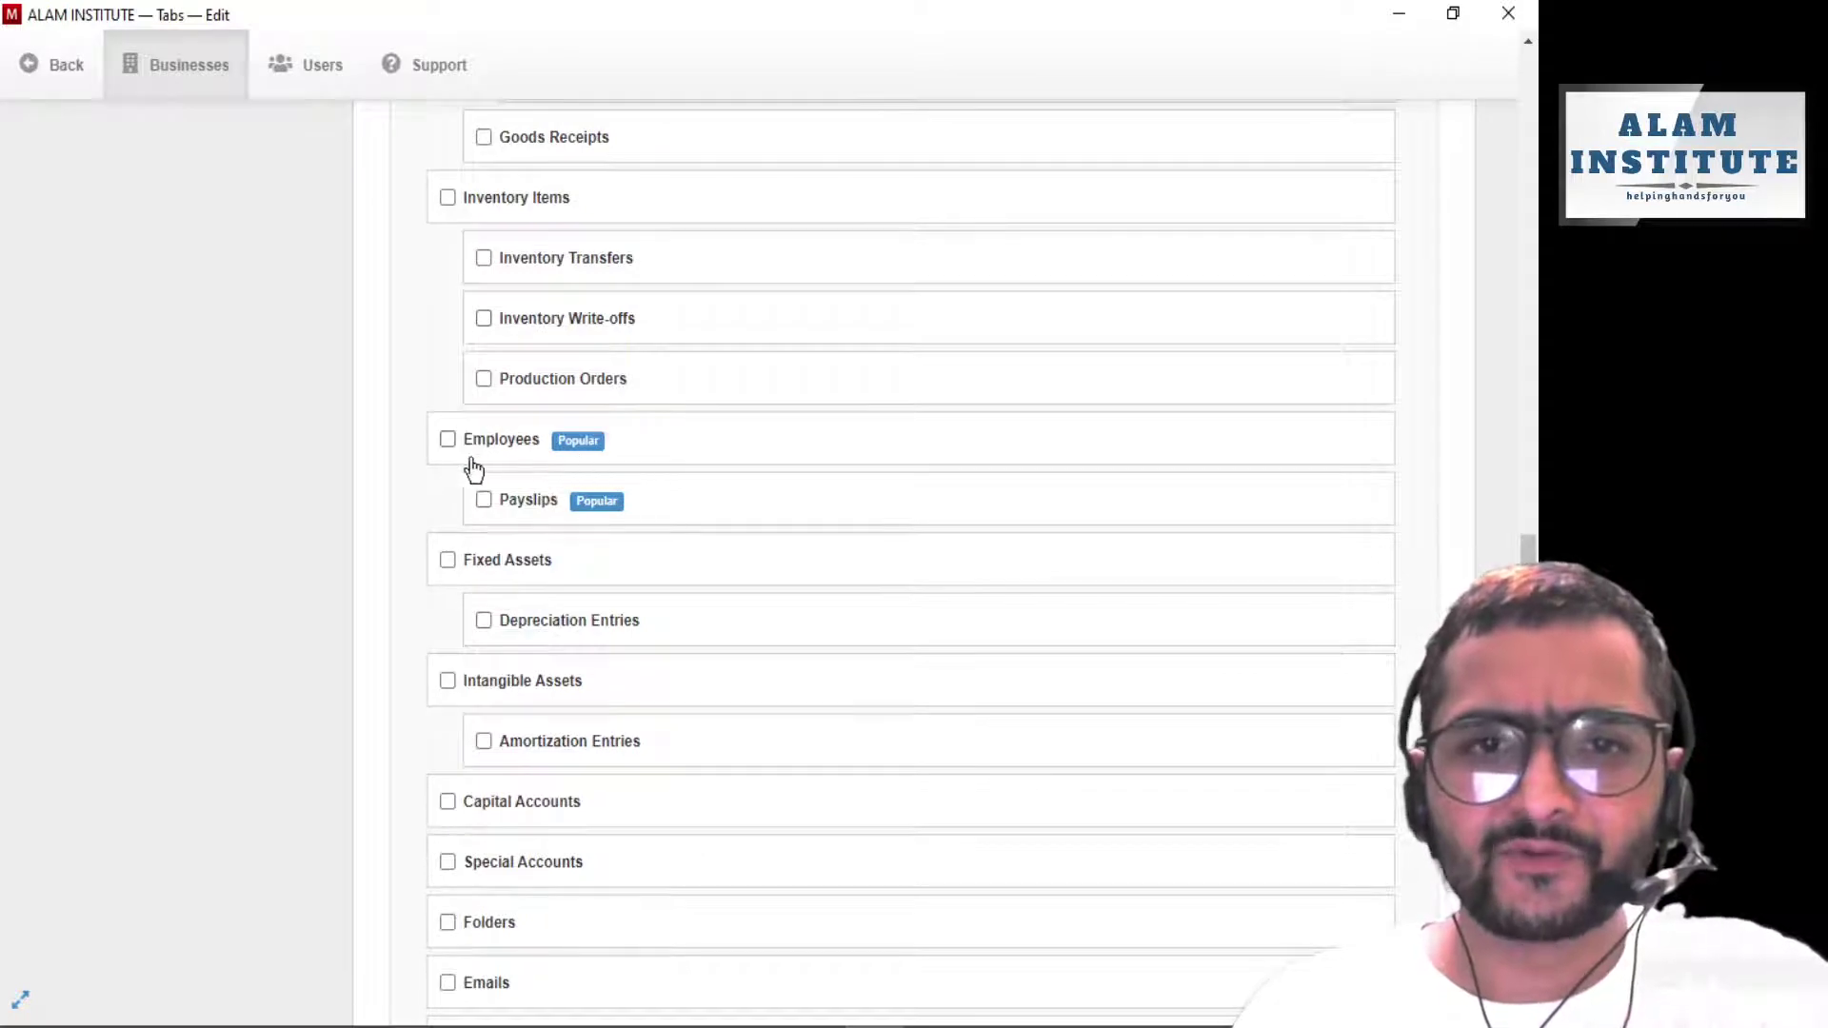
click(453, 451)
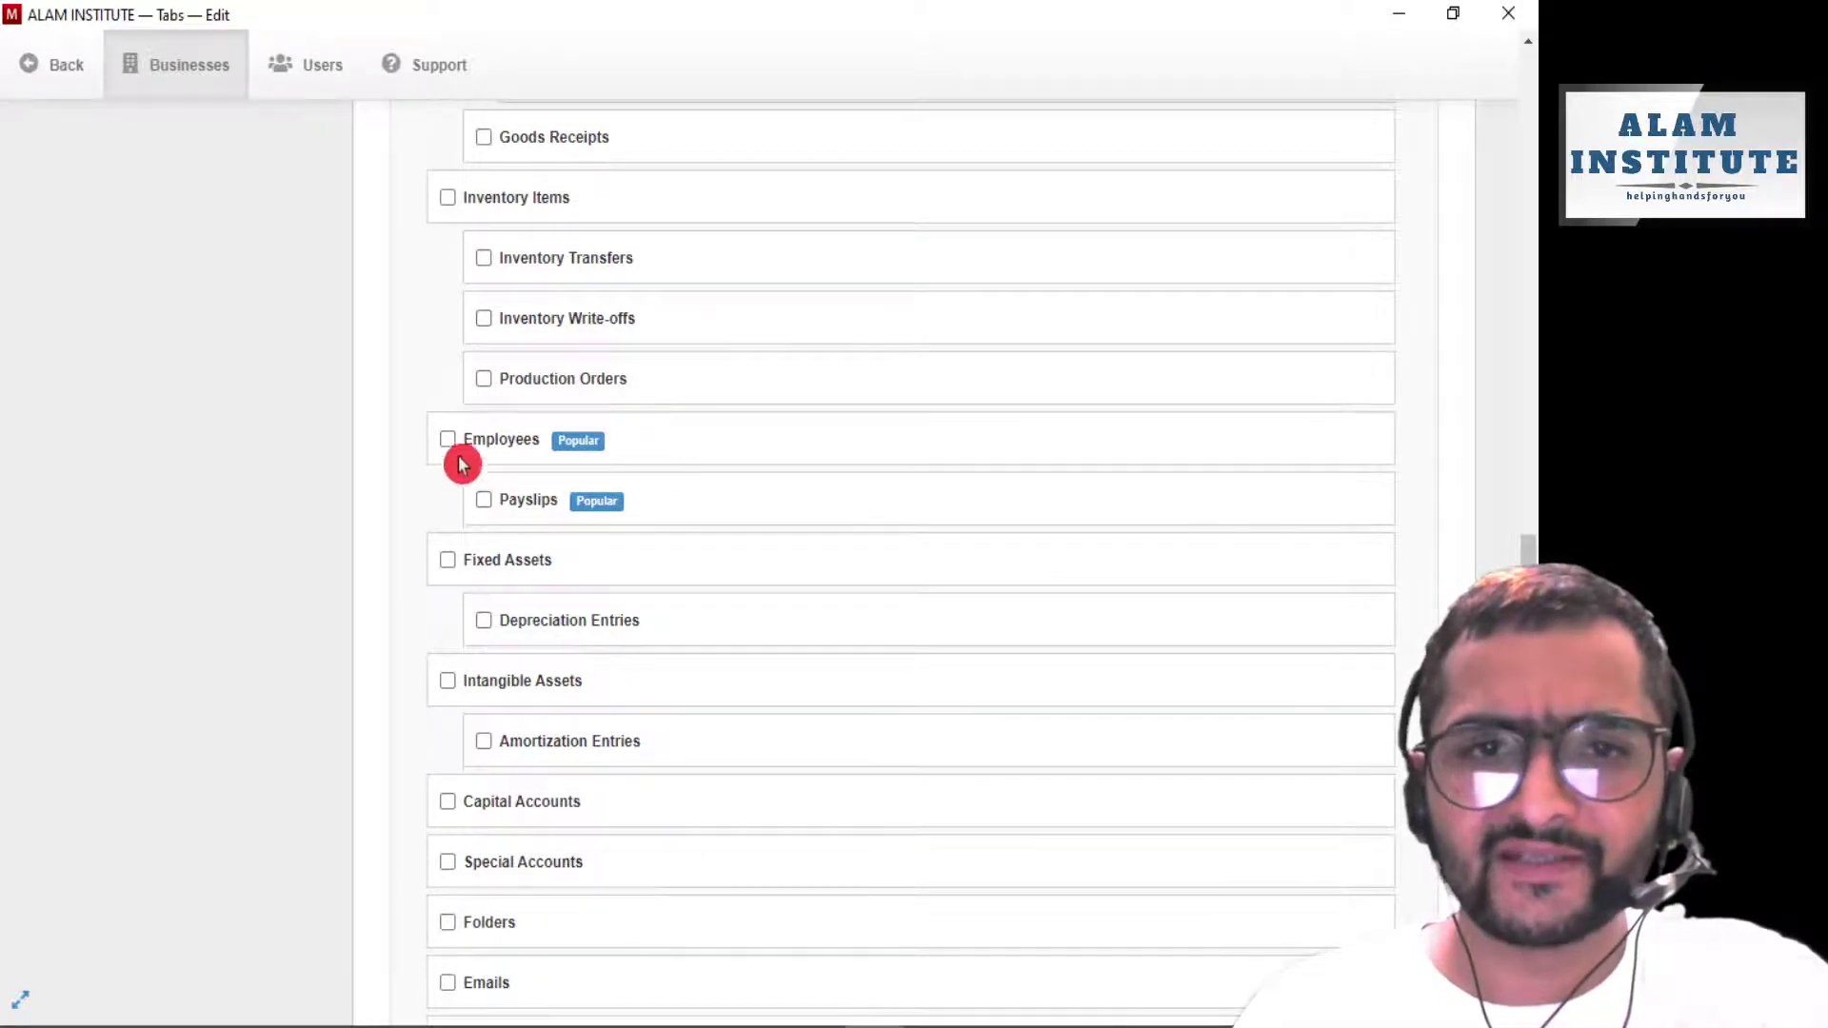
click(619, 433)
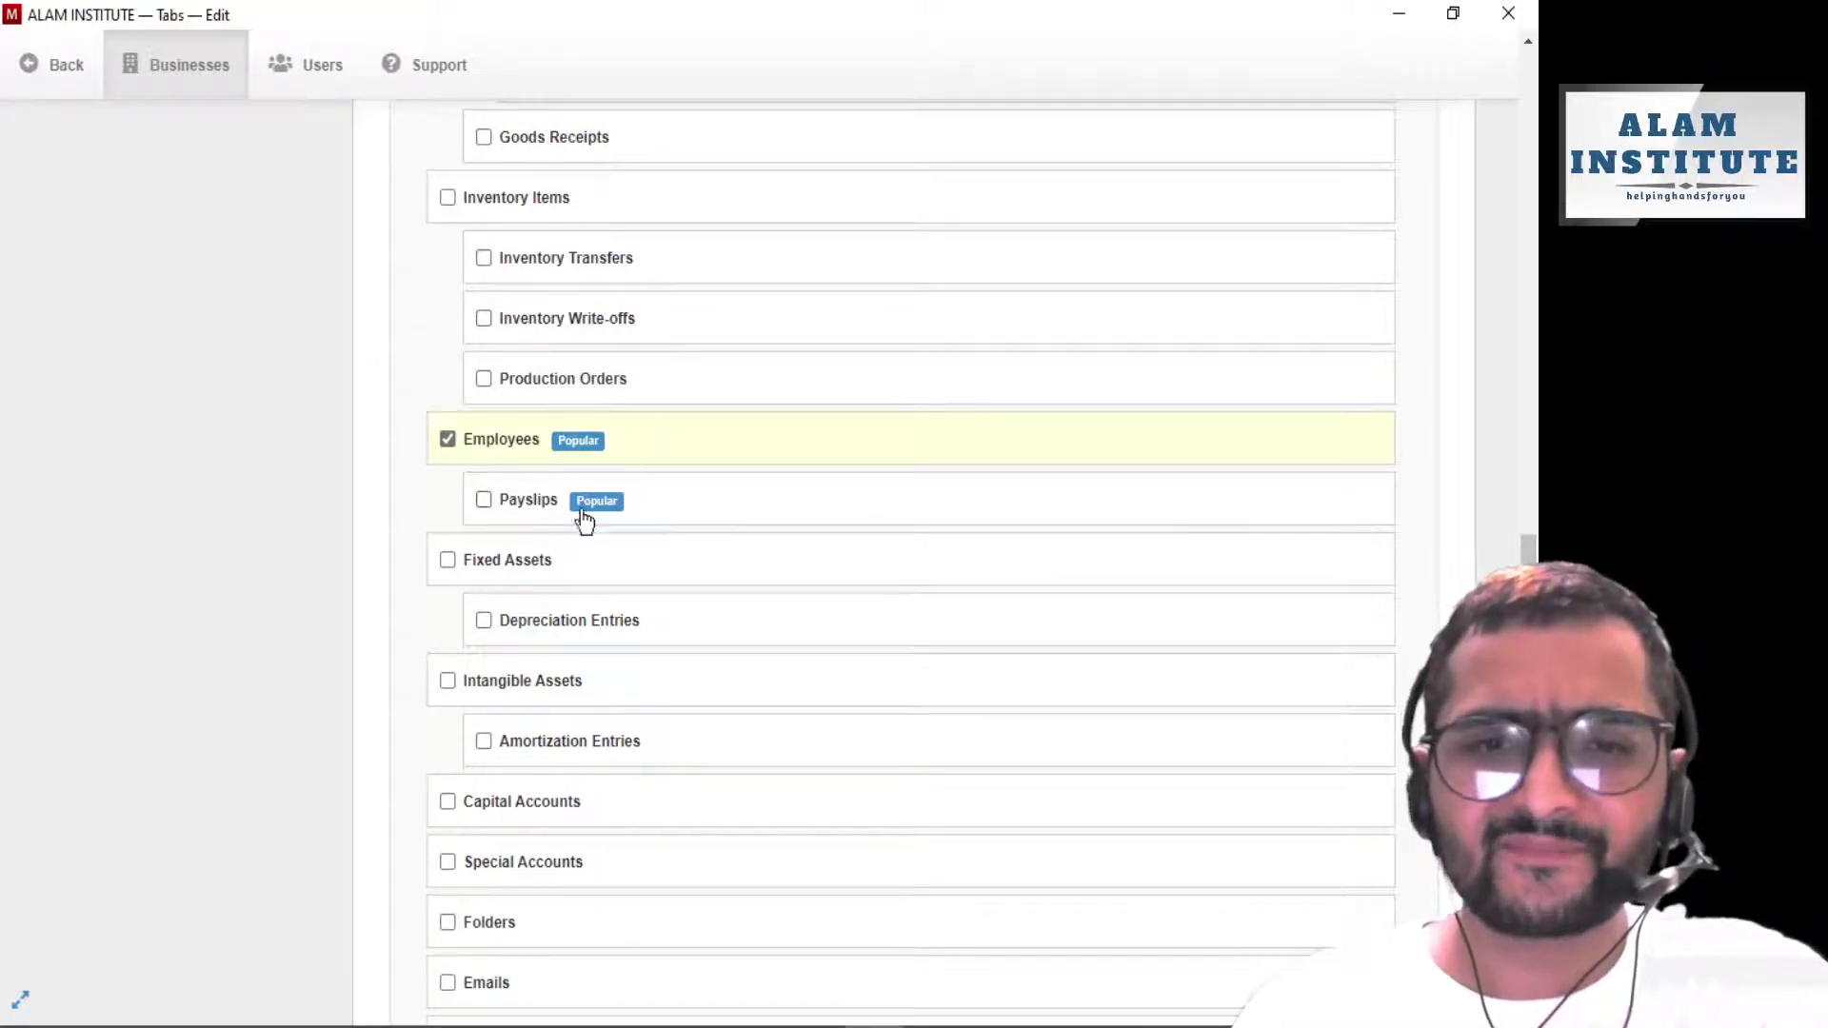
click(562, 569)
click(573, 528)
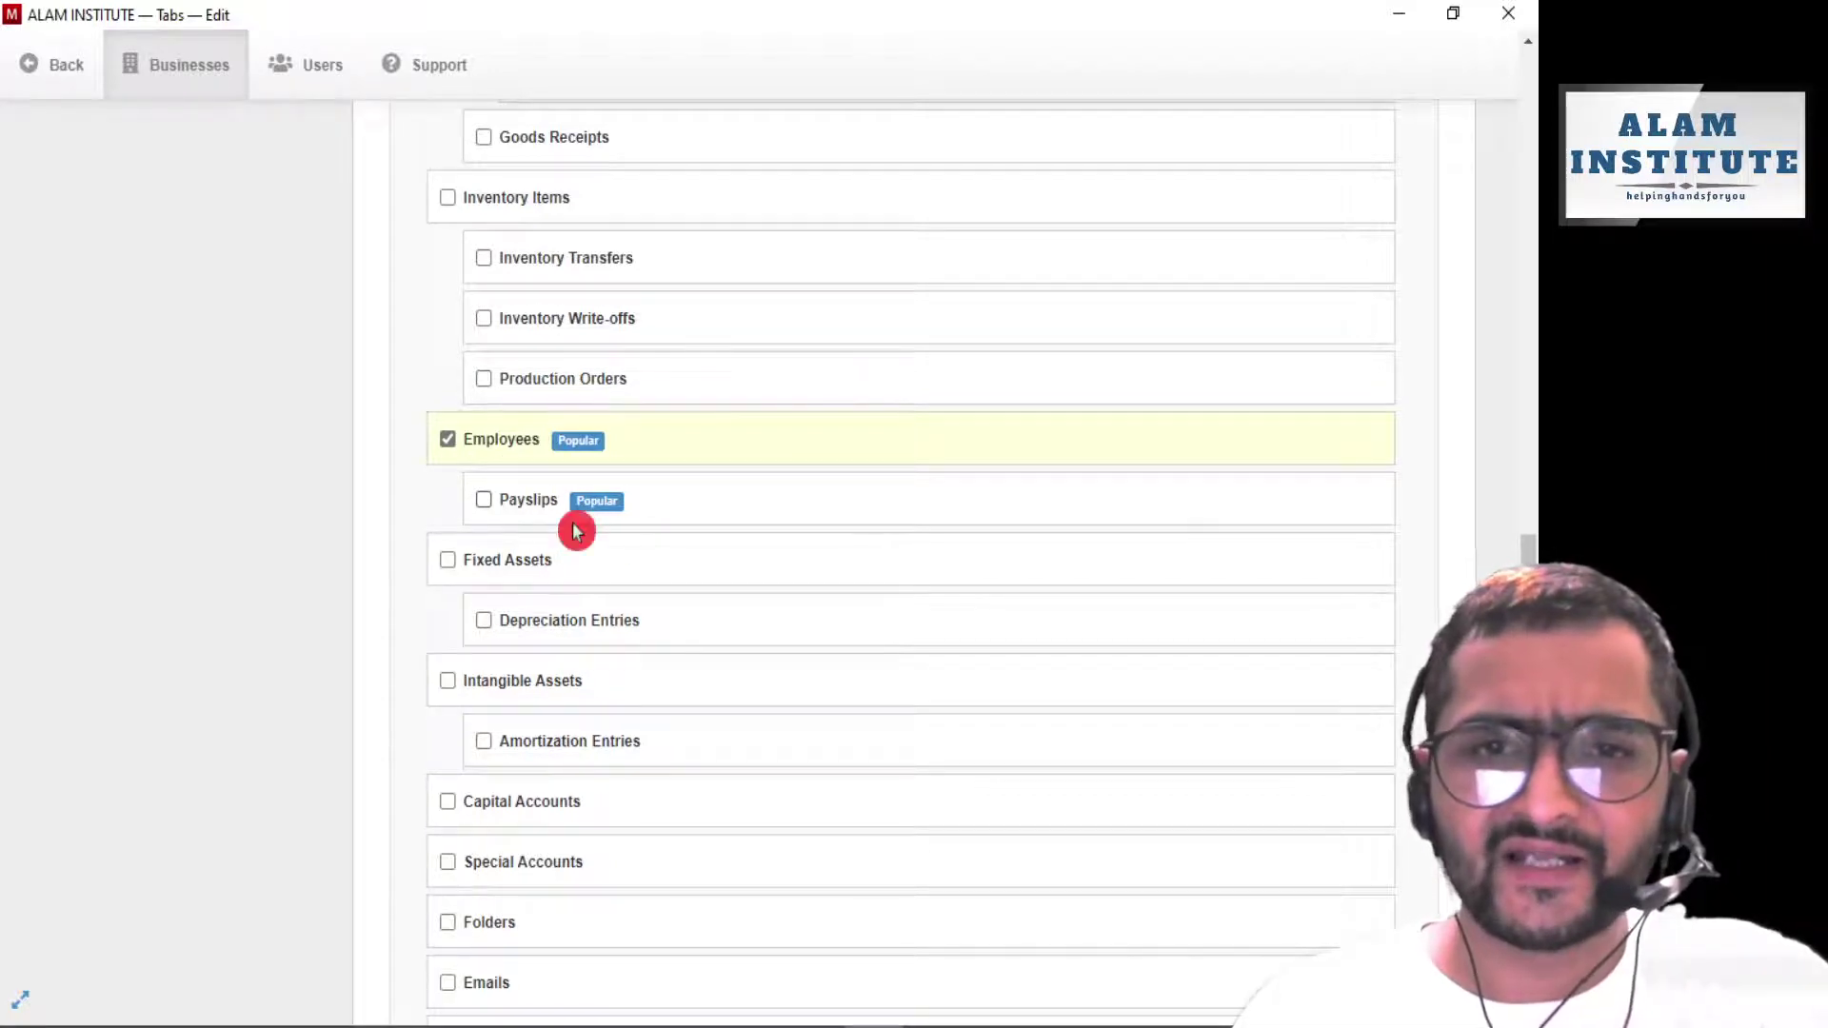
click(497, 512)
scroll(515, 519, down, 2)
click(546, 452)
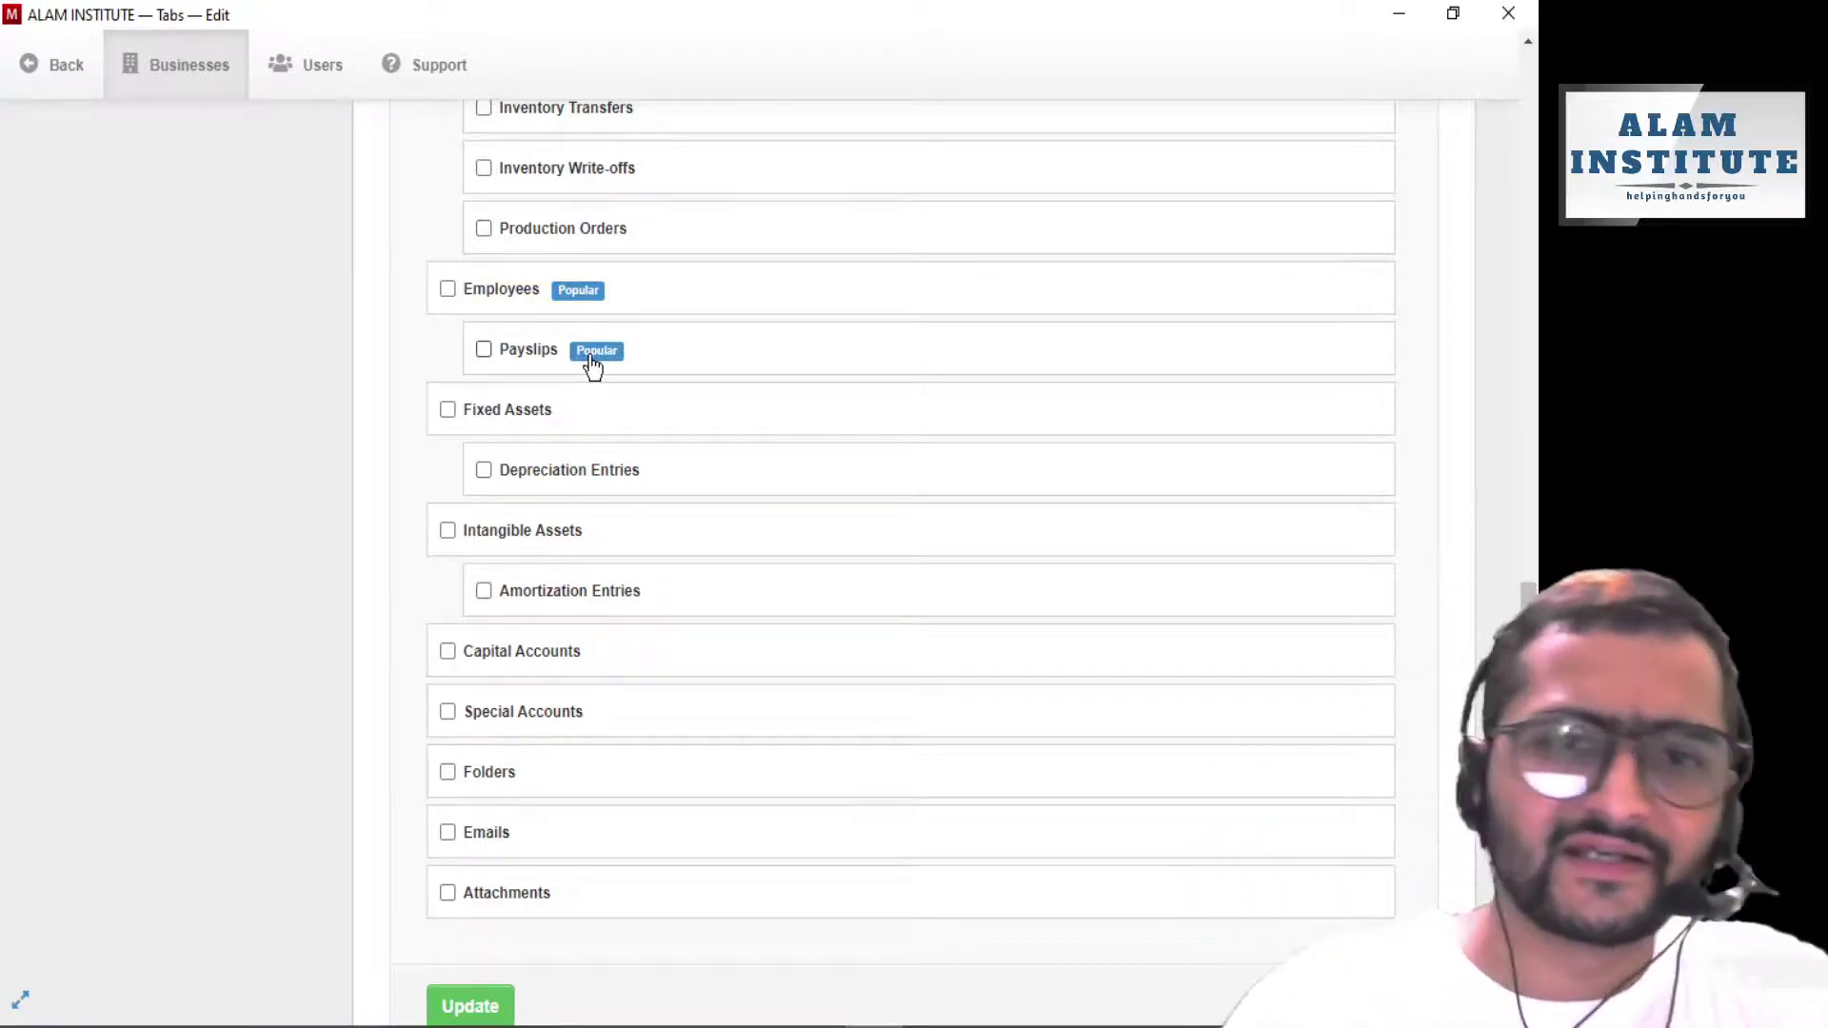
Enable the Fixed Assets tab and its Depreciation Entries sub-tab
scroll(592, 367, down, 2)
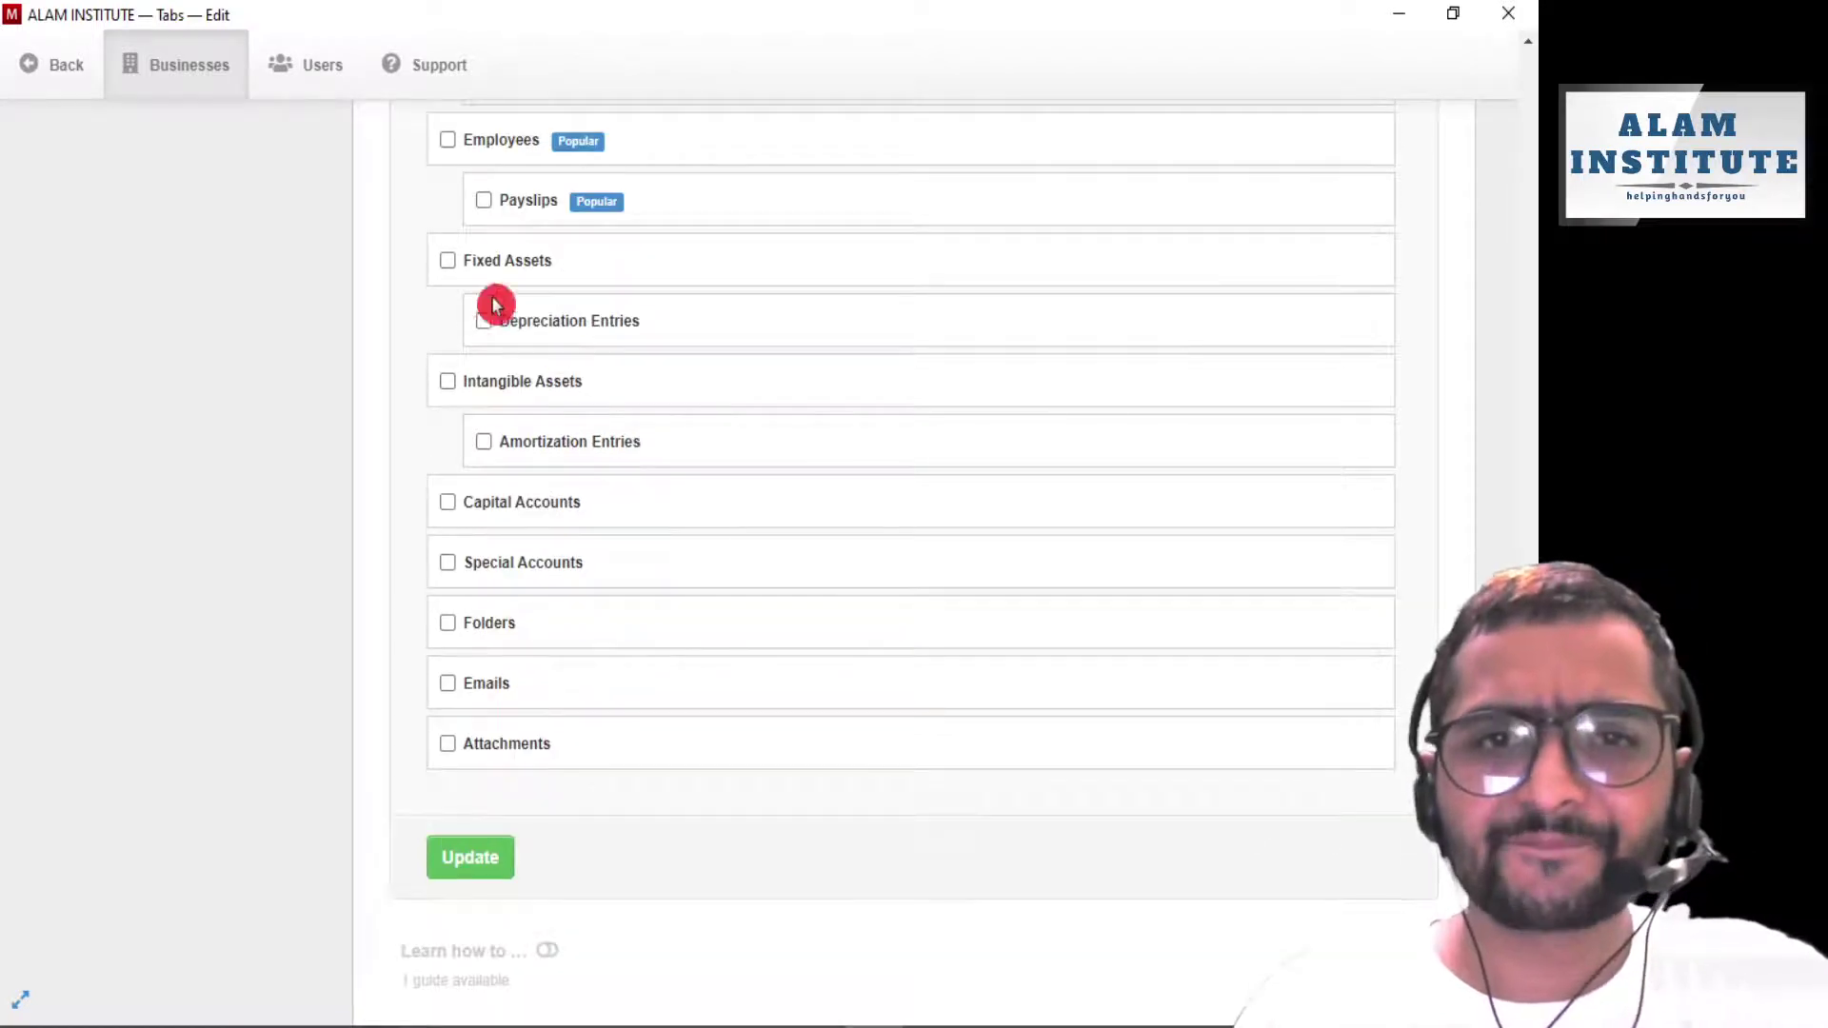
click(444, 263)
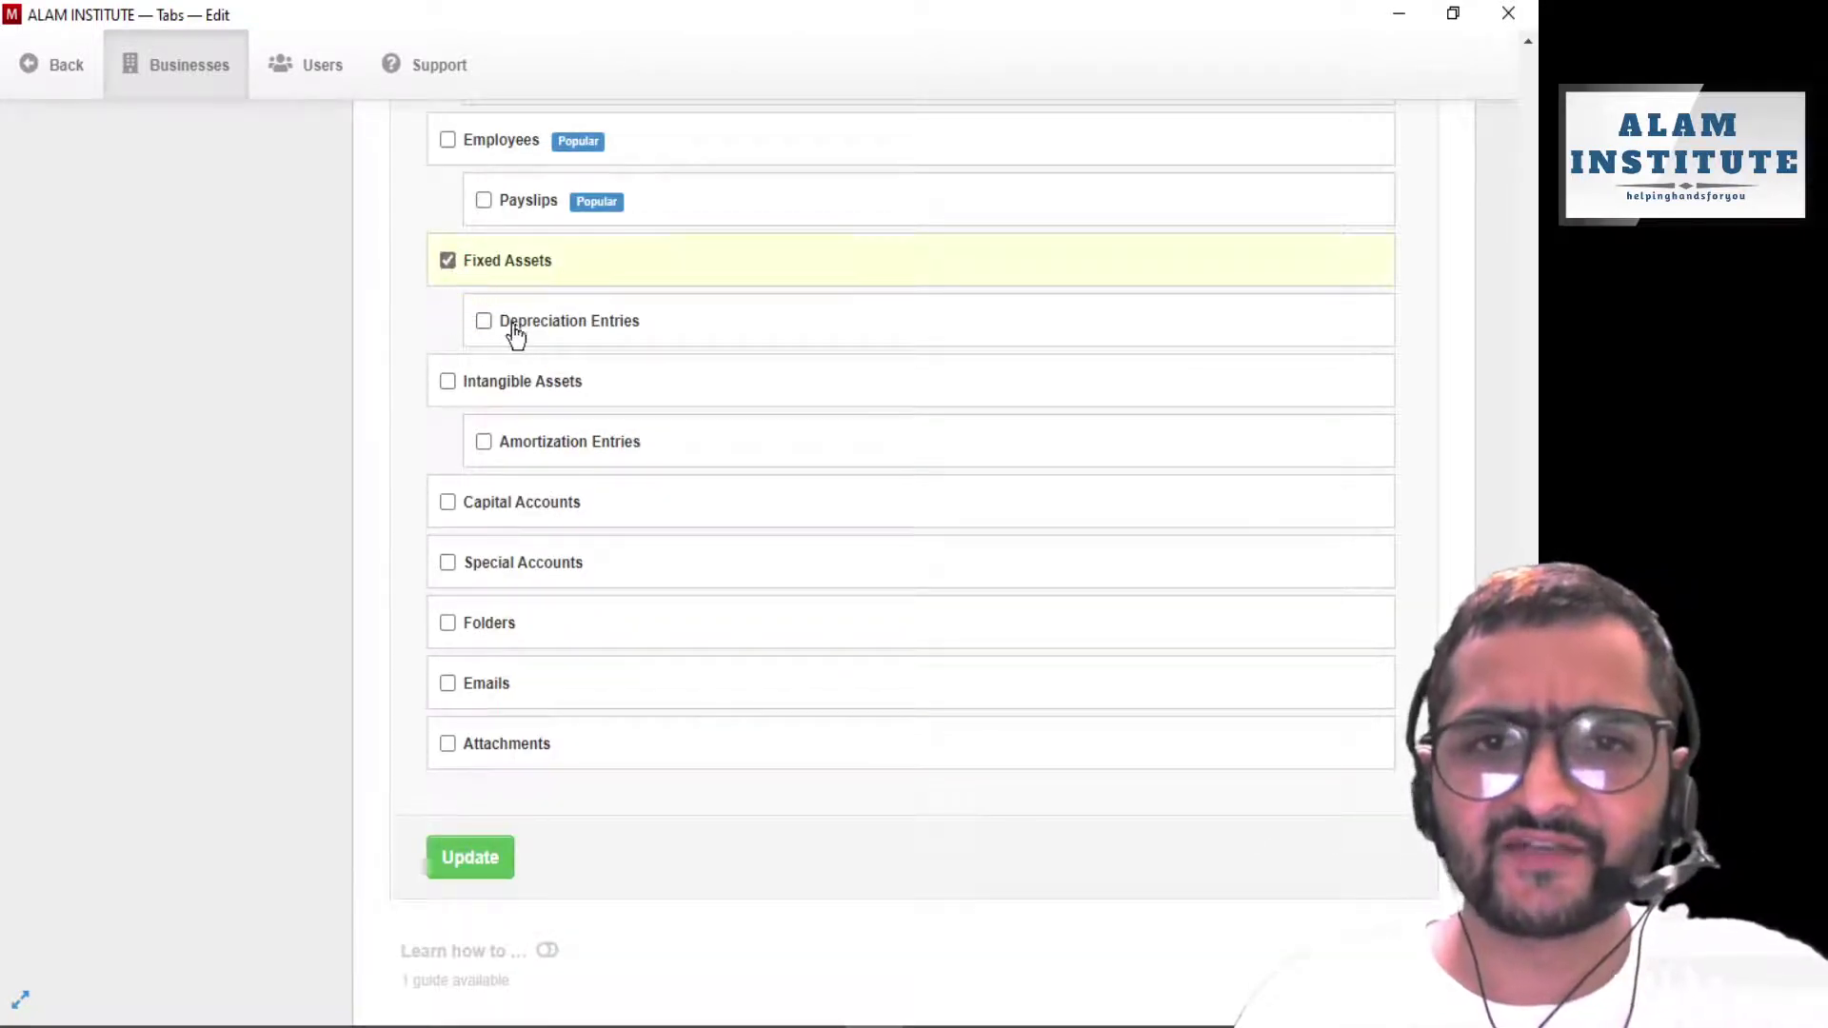
click(487, 326)
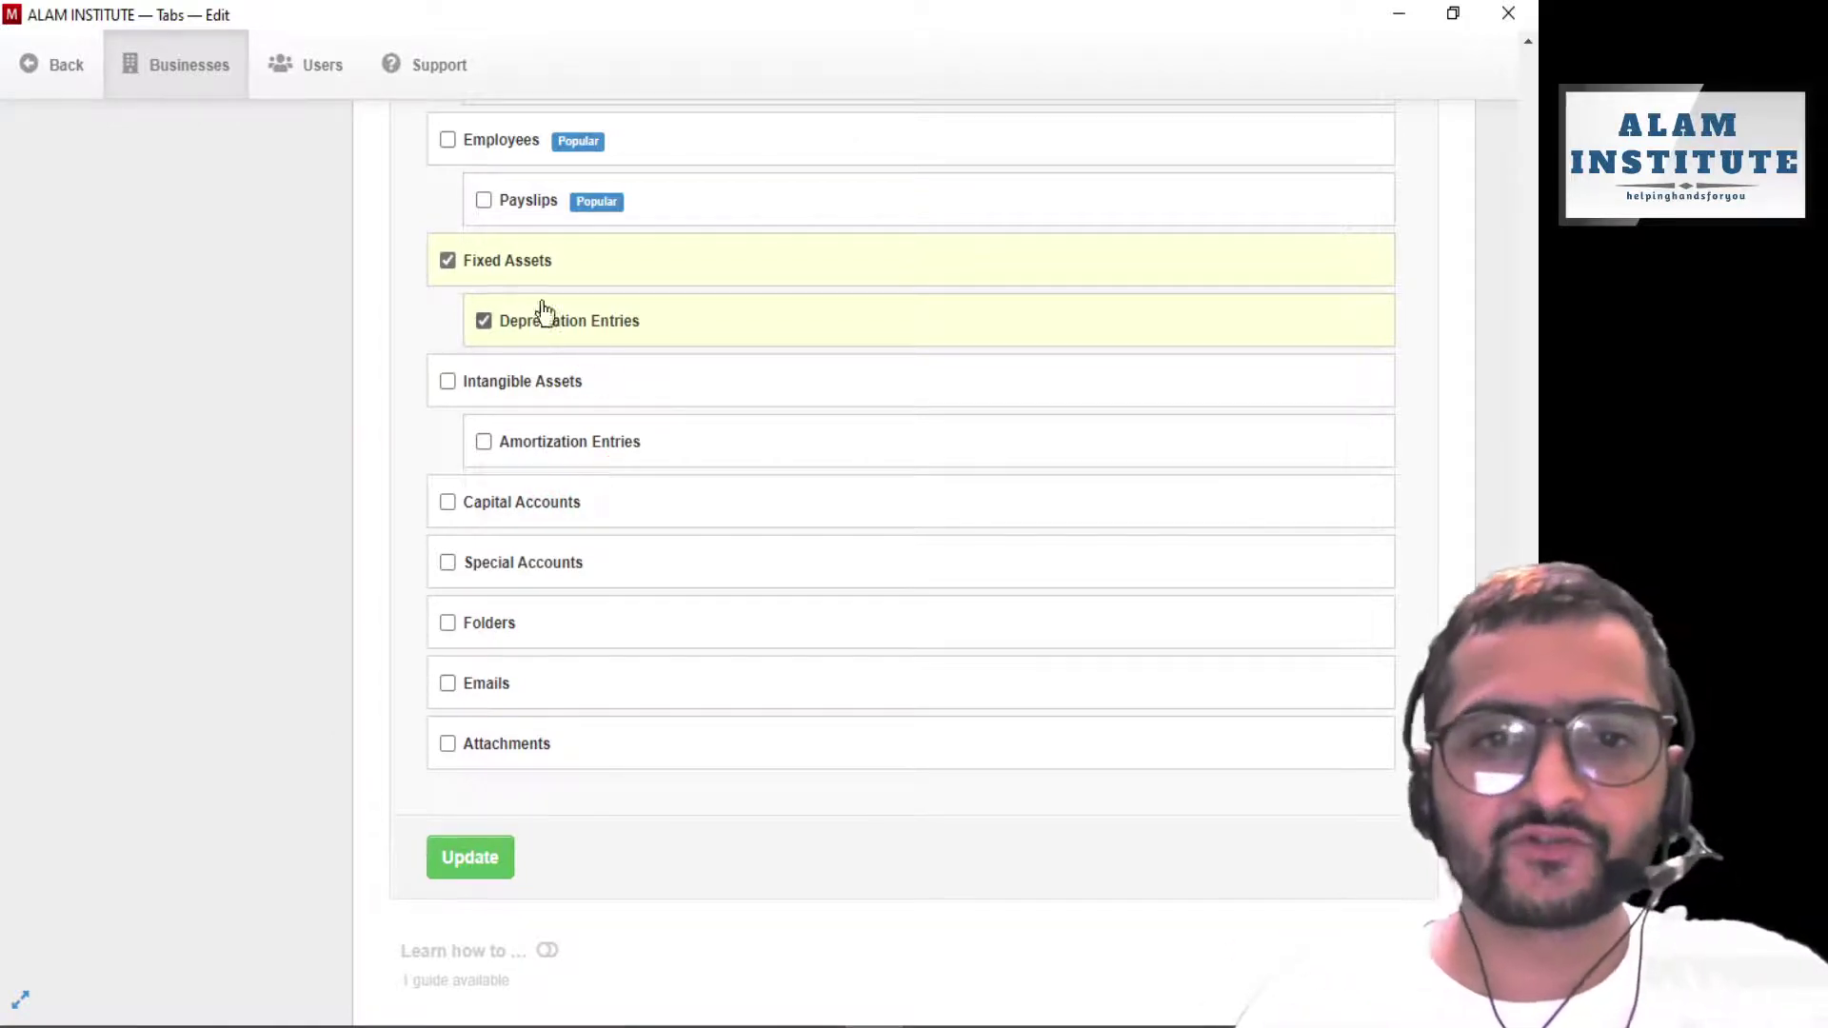
scroll(510, 547, down, 2)
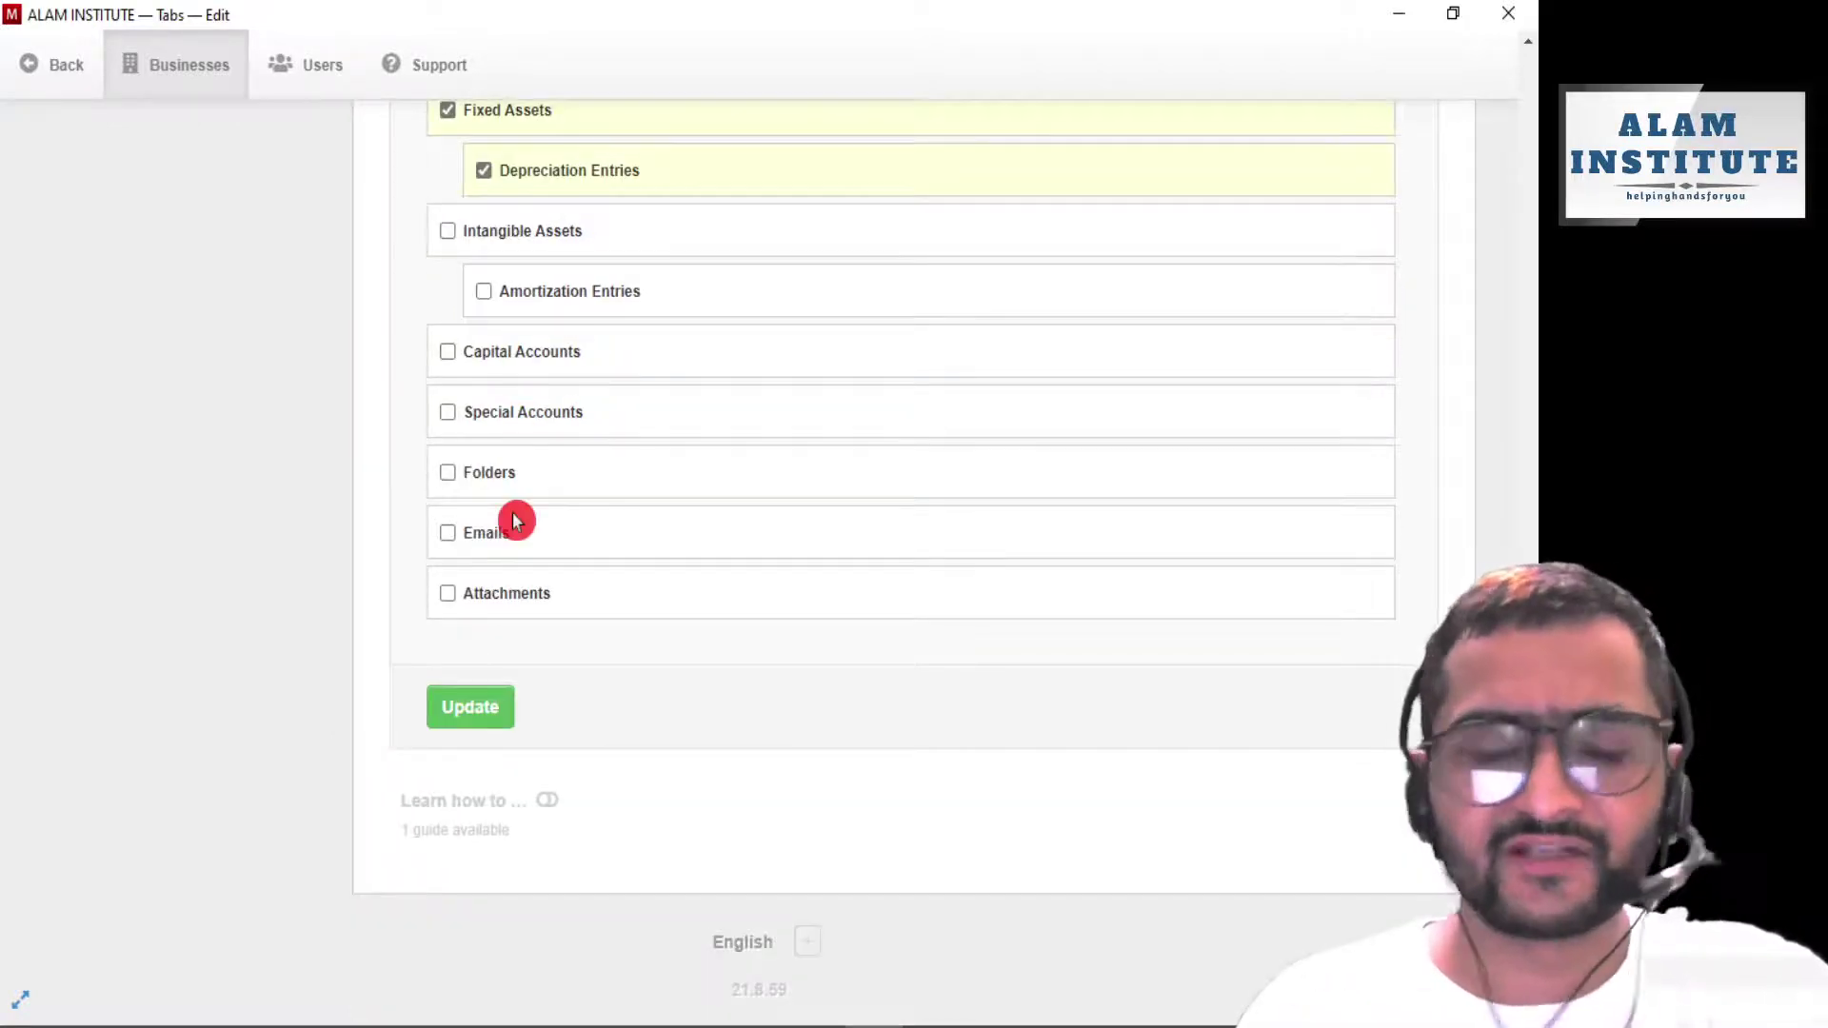
click(447, 352)
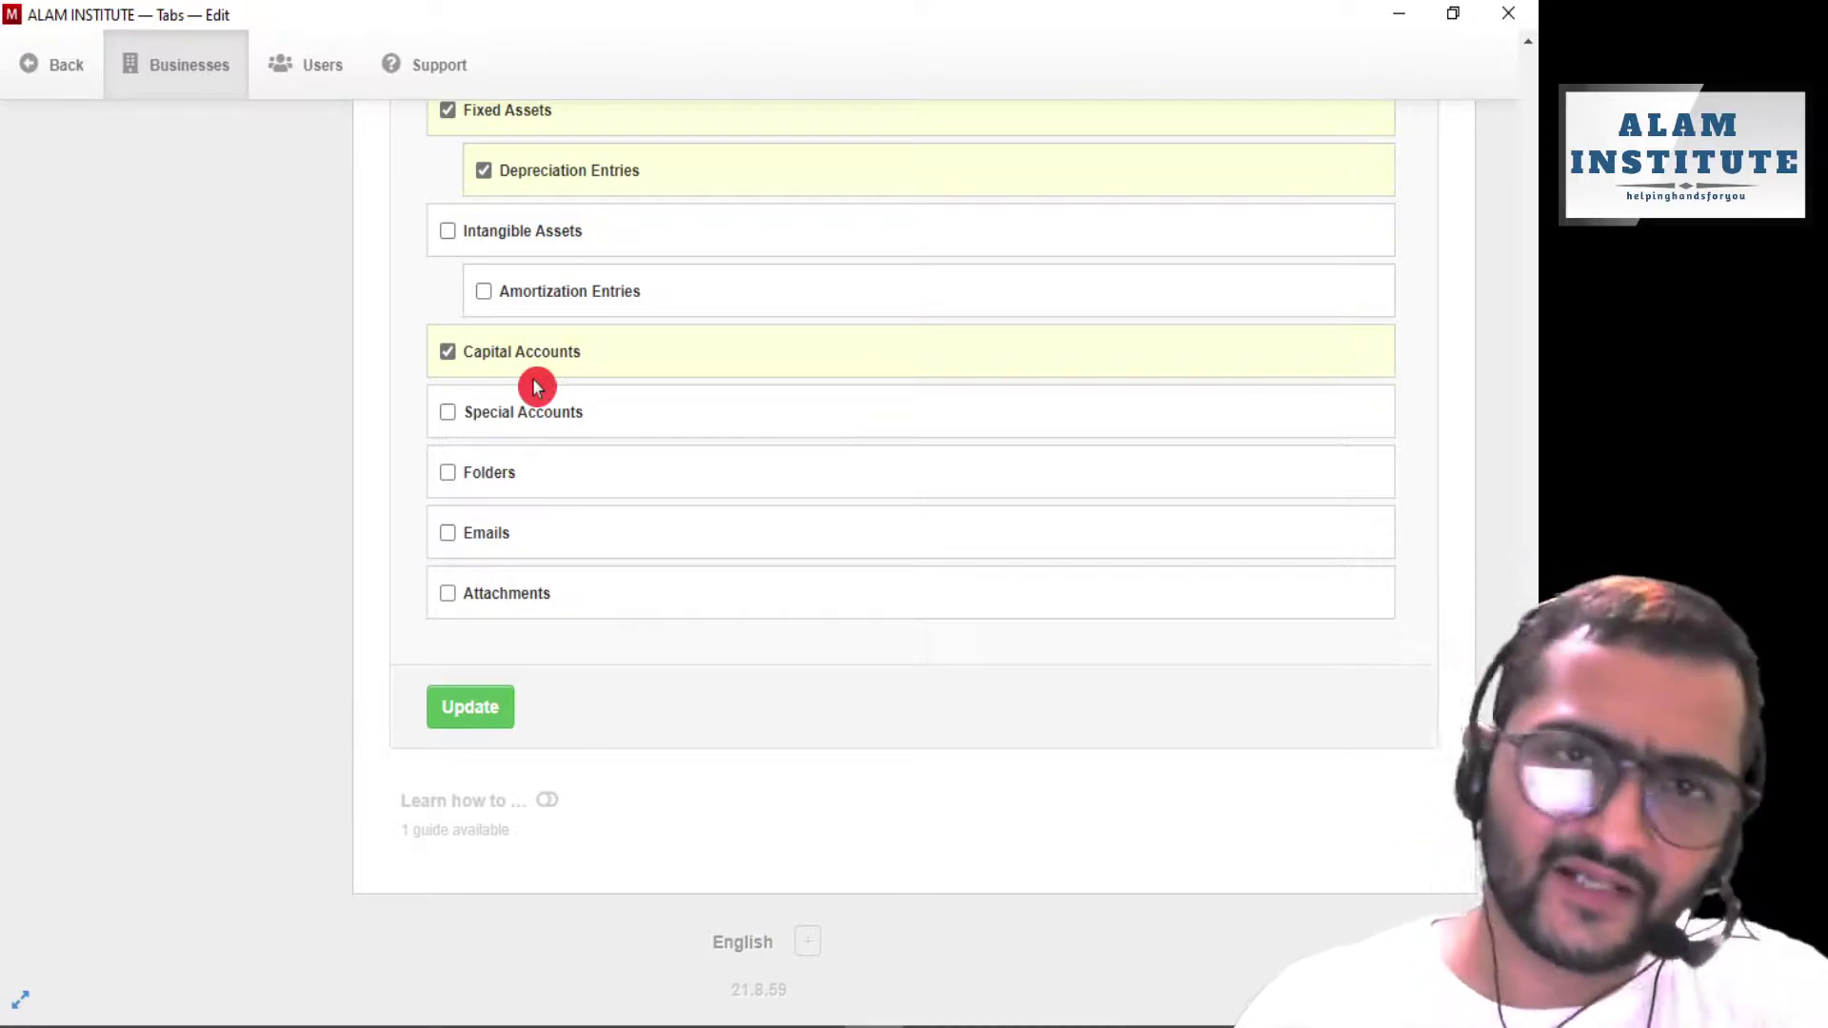
click(448, 352)
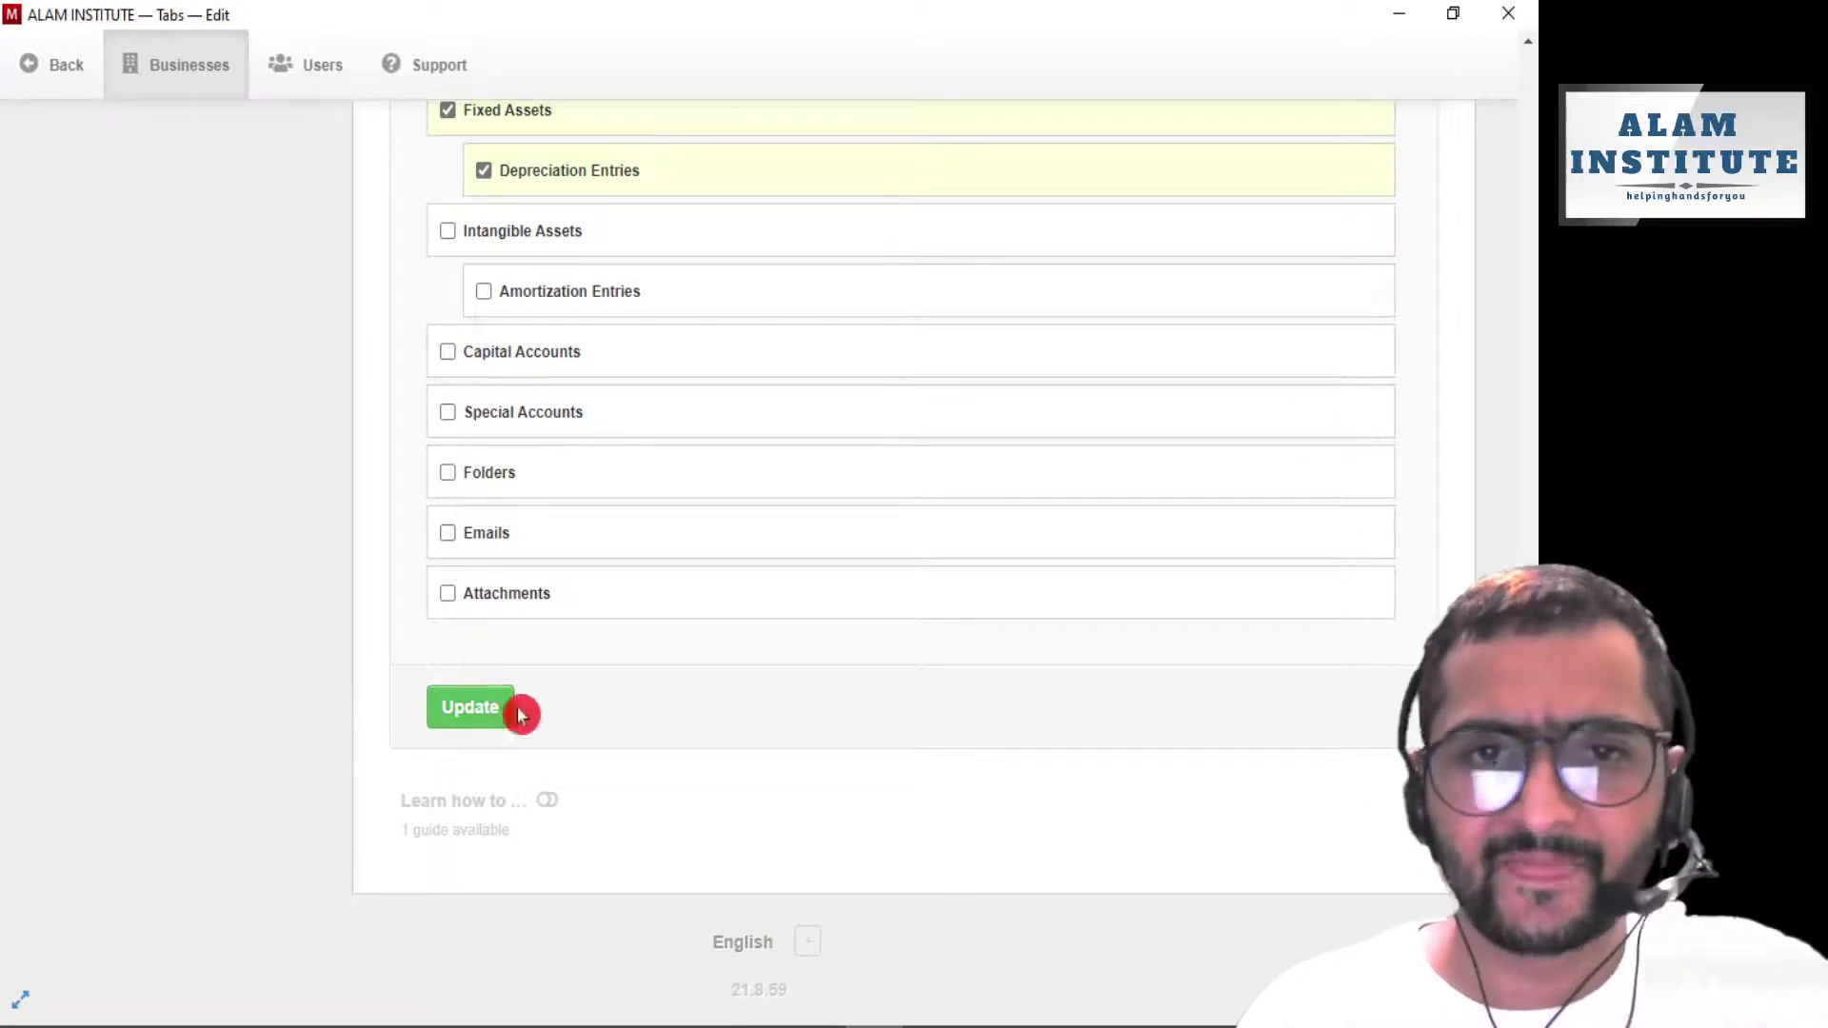
Save the selected tabs for the business and view its Bank and Cash Accounts and Receipts pages
click(489, 722)
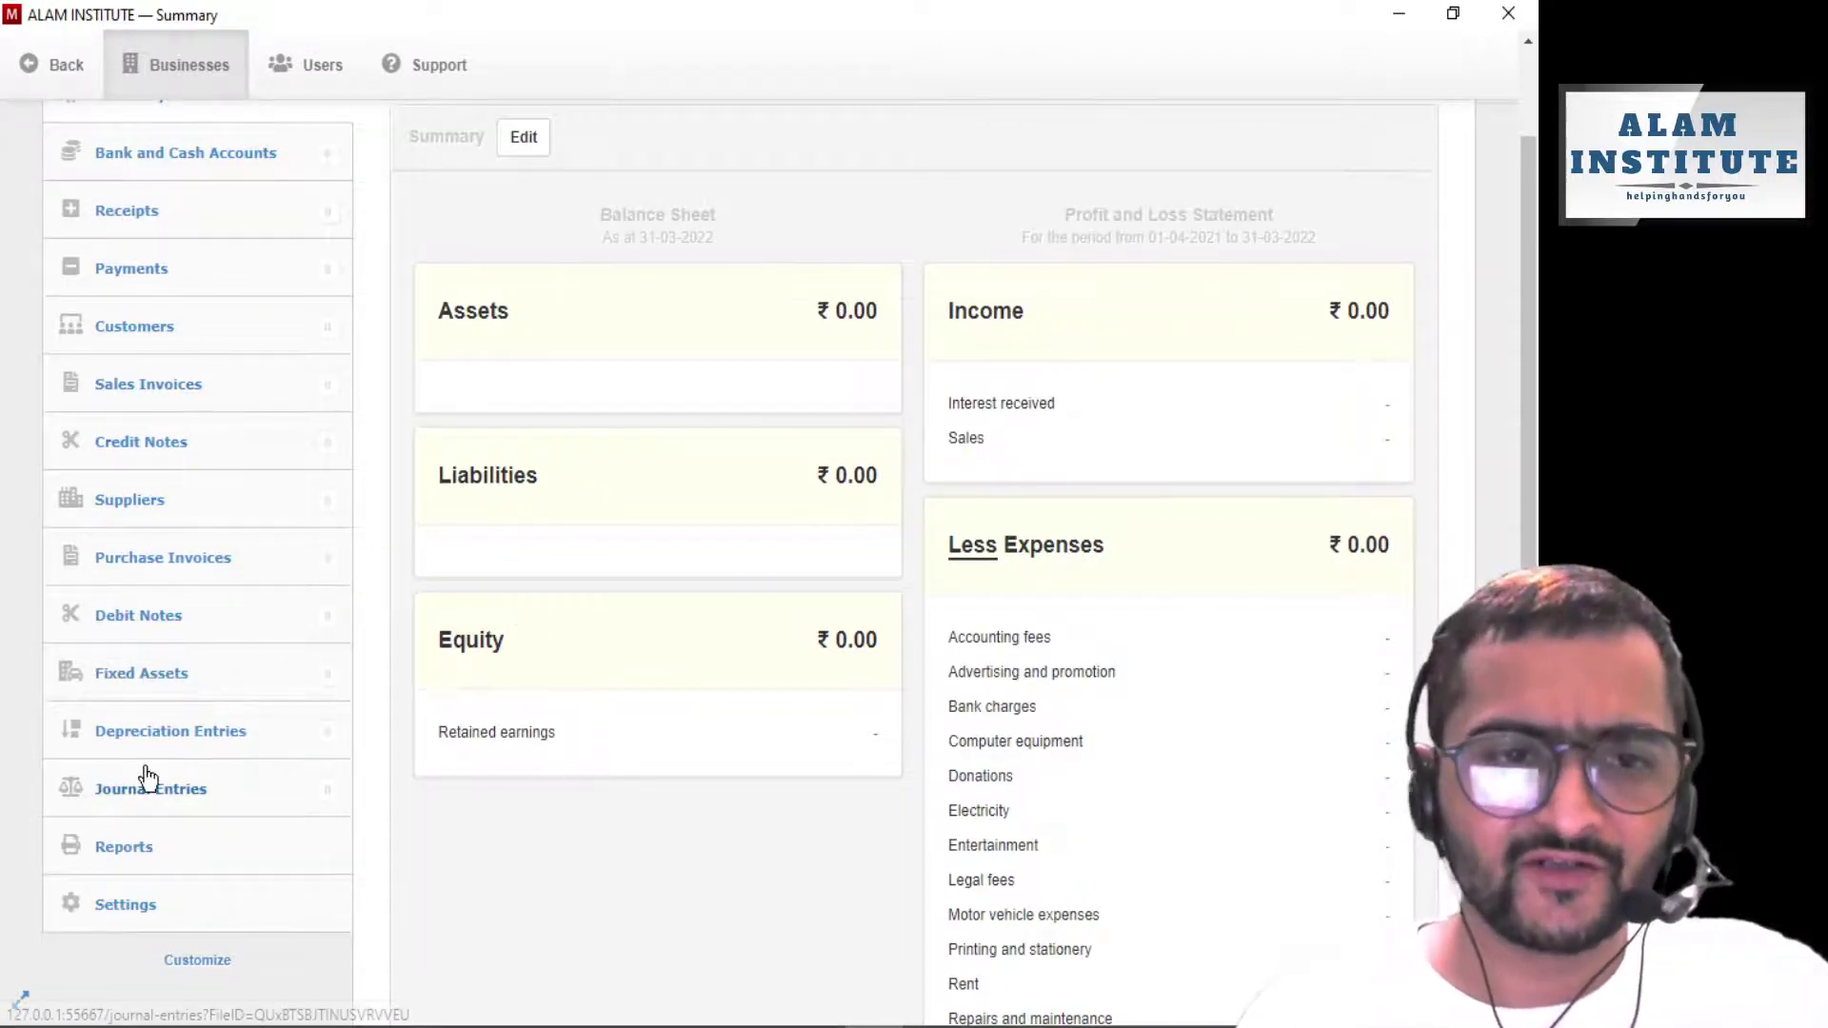
scroll(155, 523, up, 2)
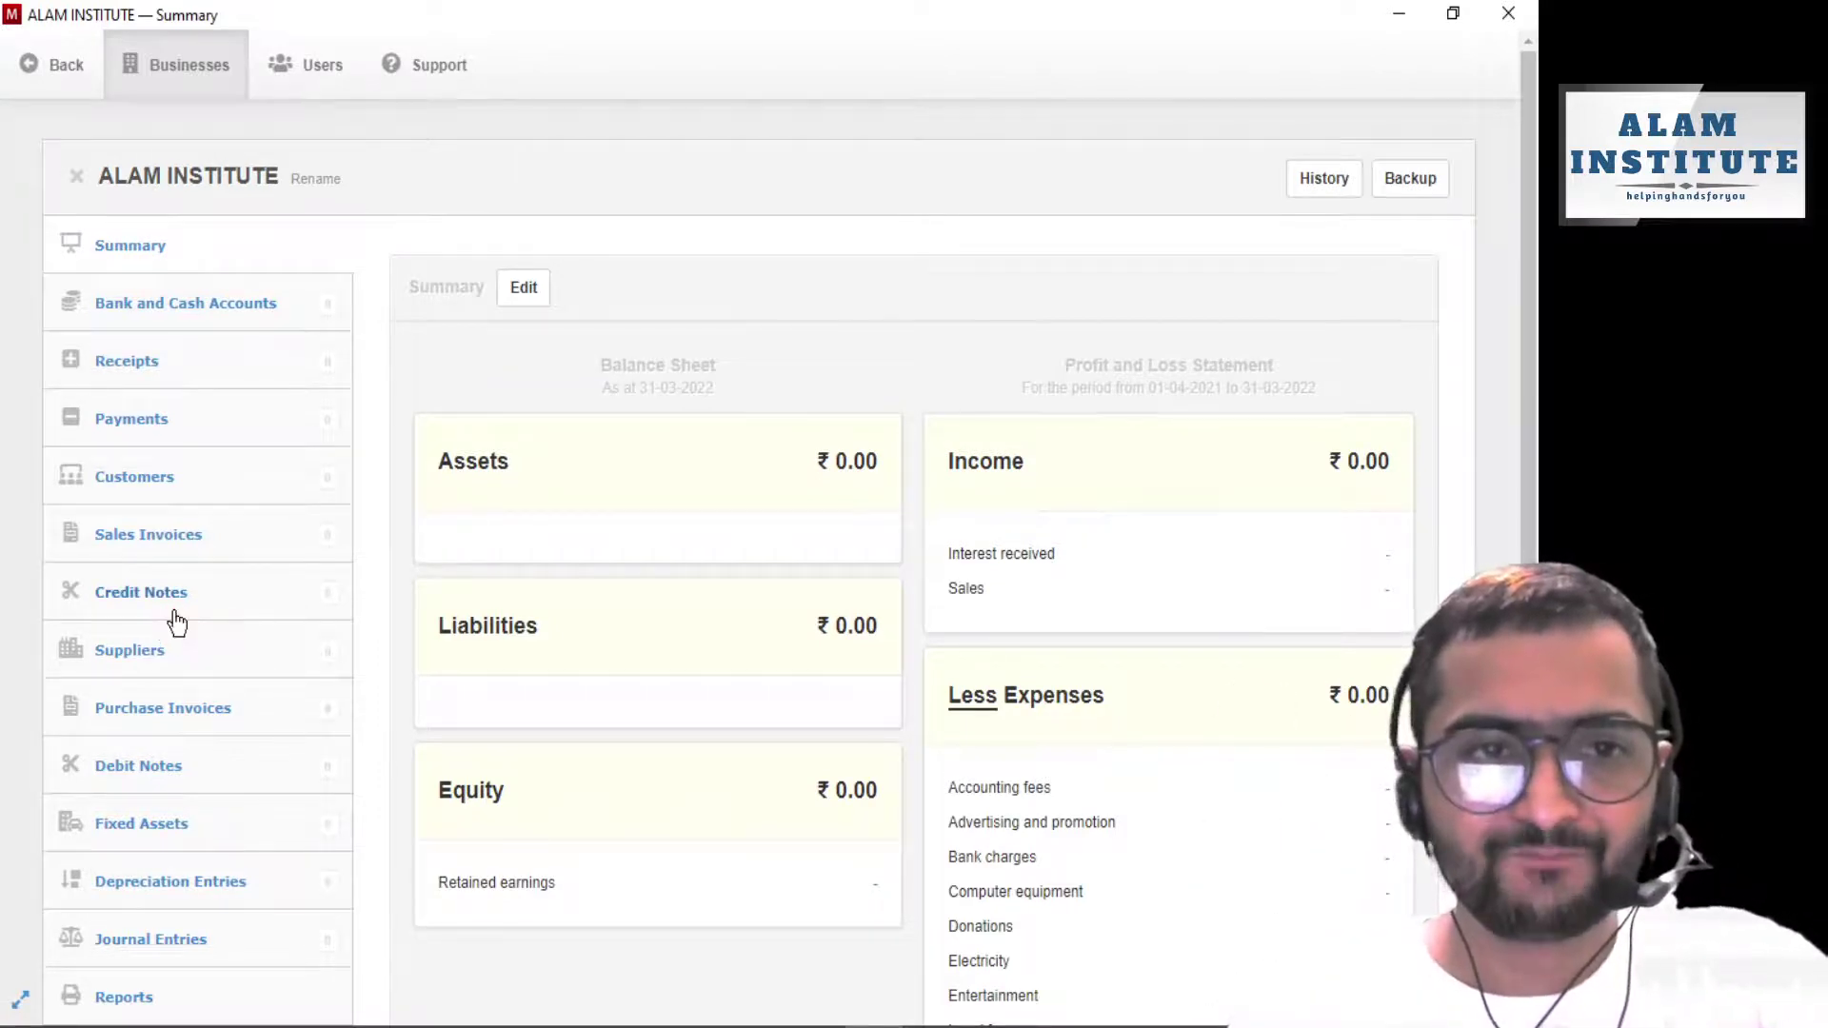
click(210, 320)
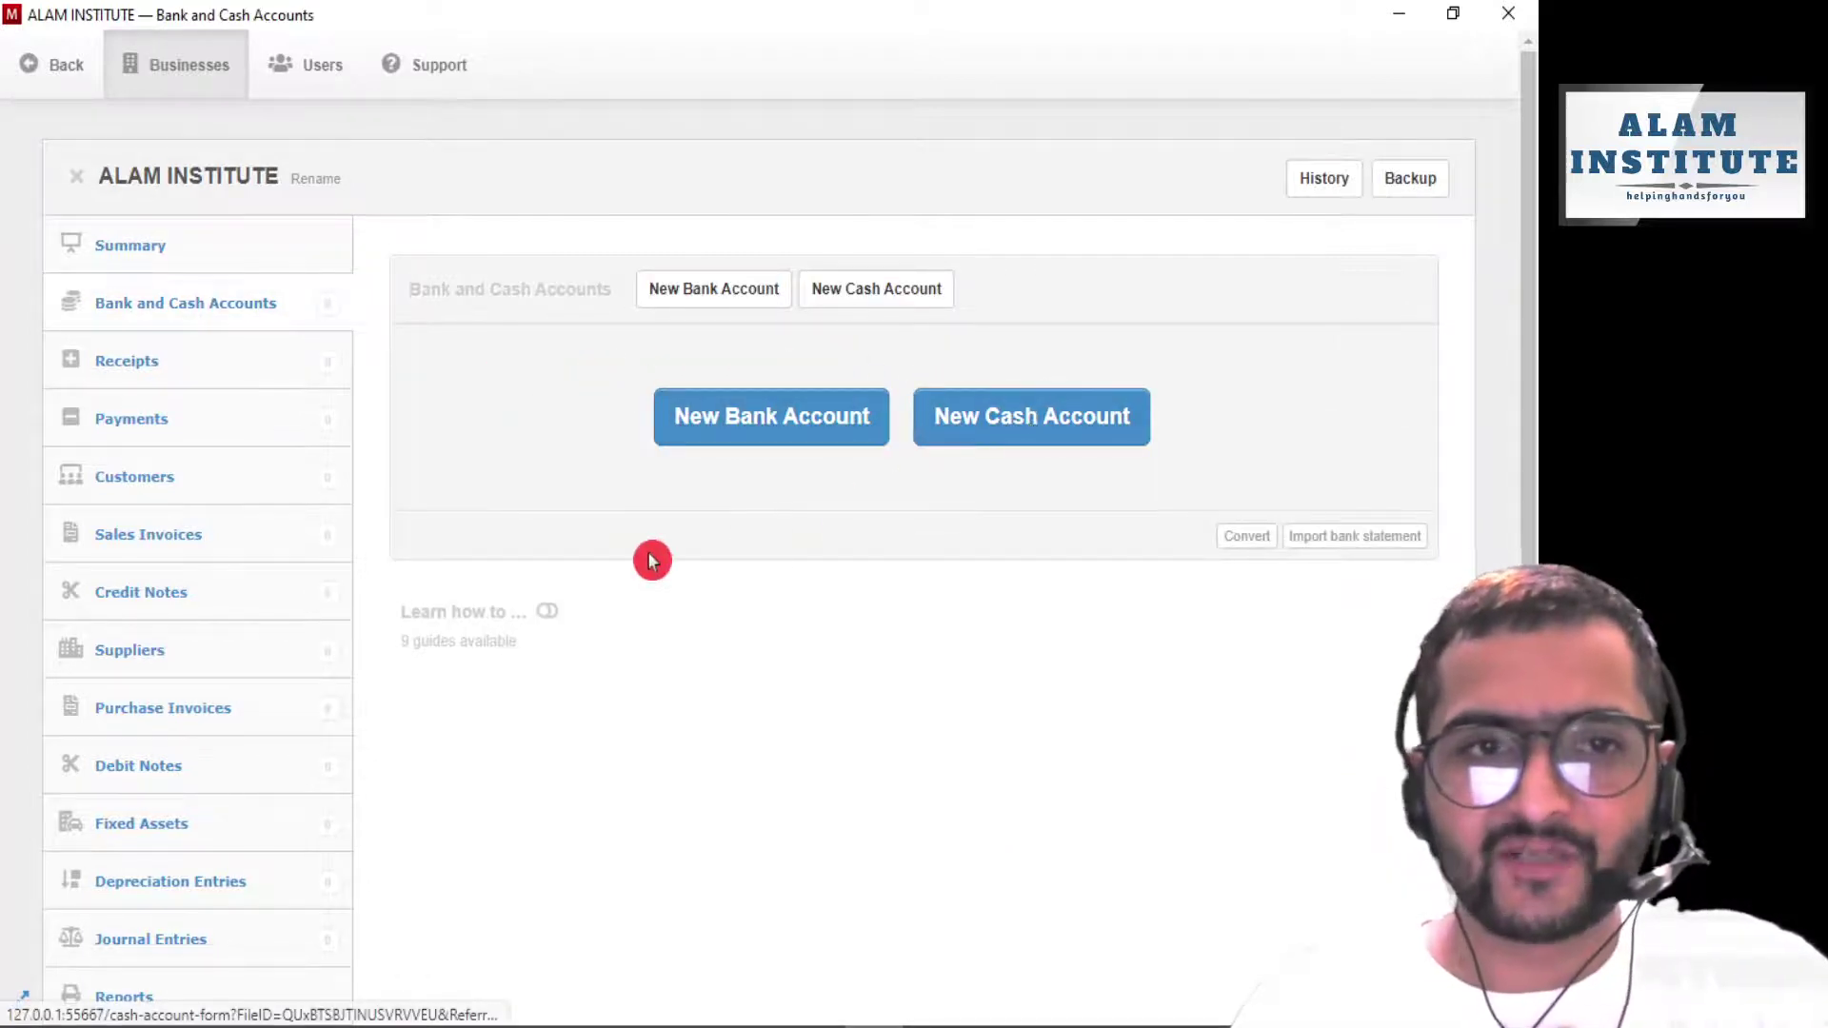
click(125, 362)
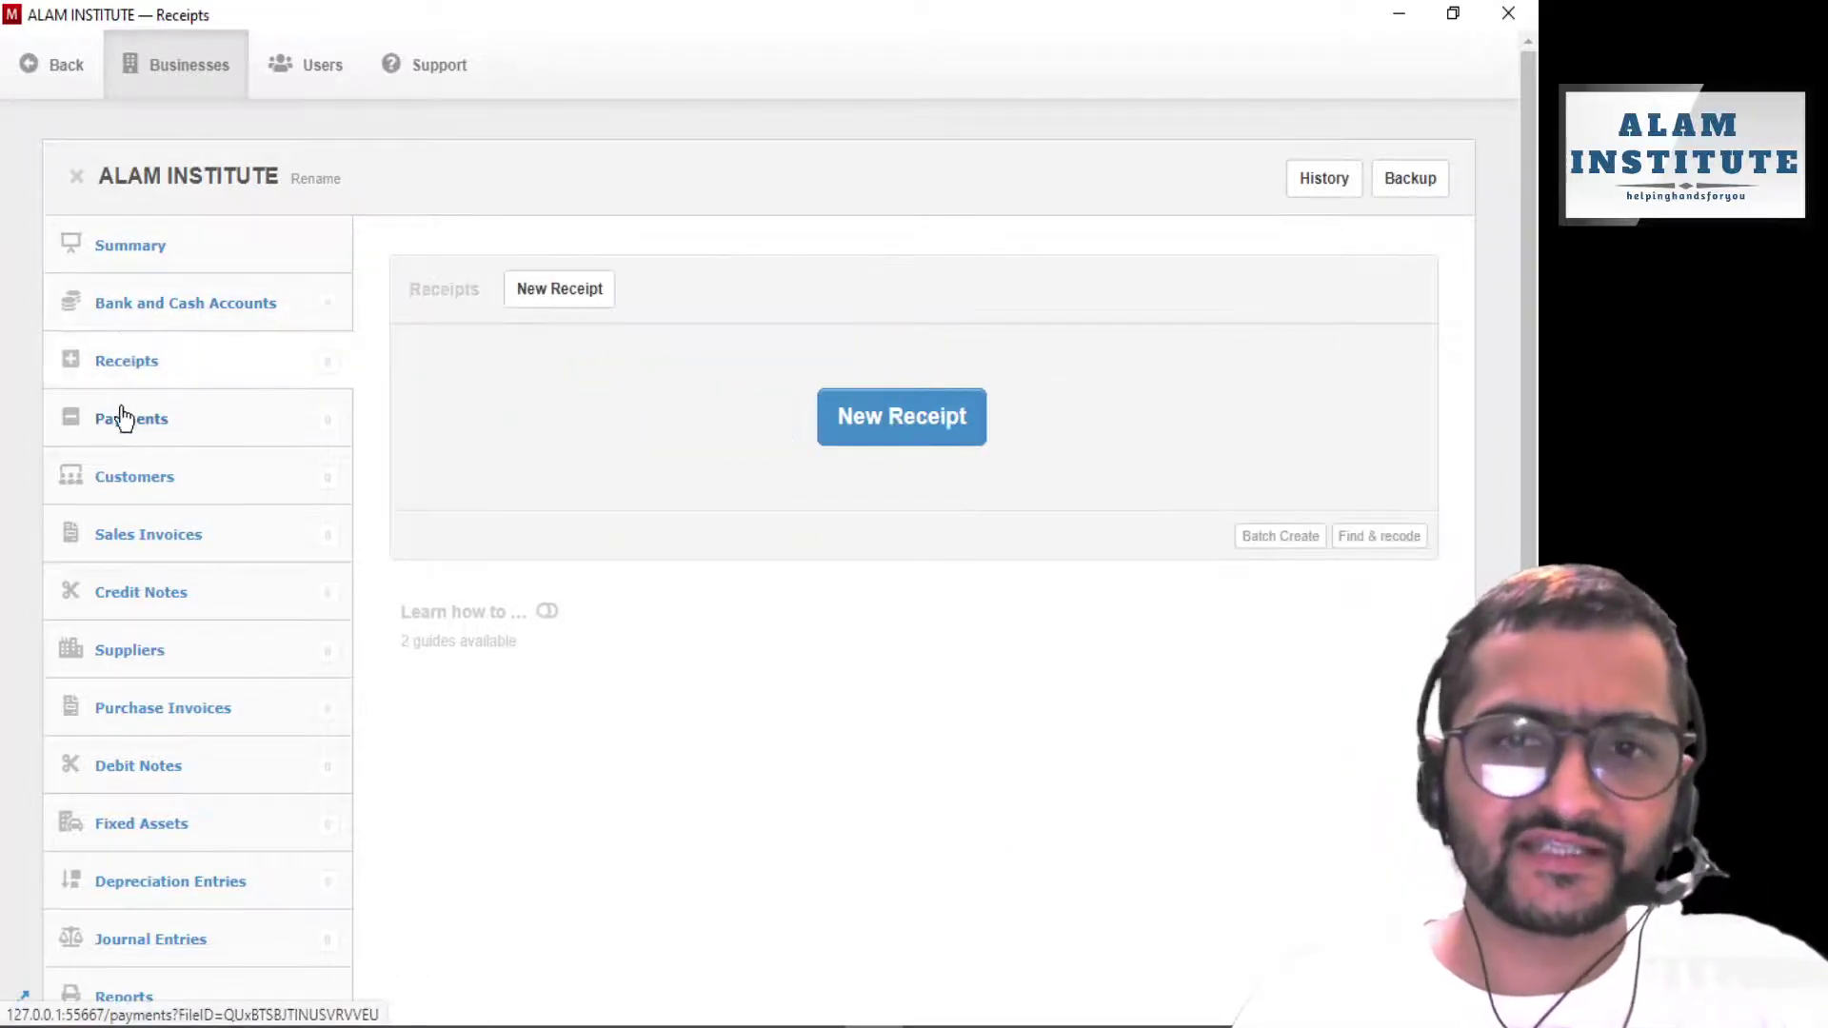
scroll(232, 612, down, 4)
click(151, 763)
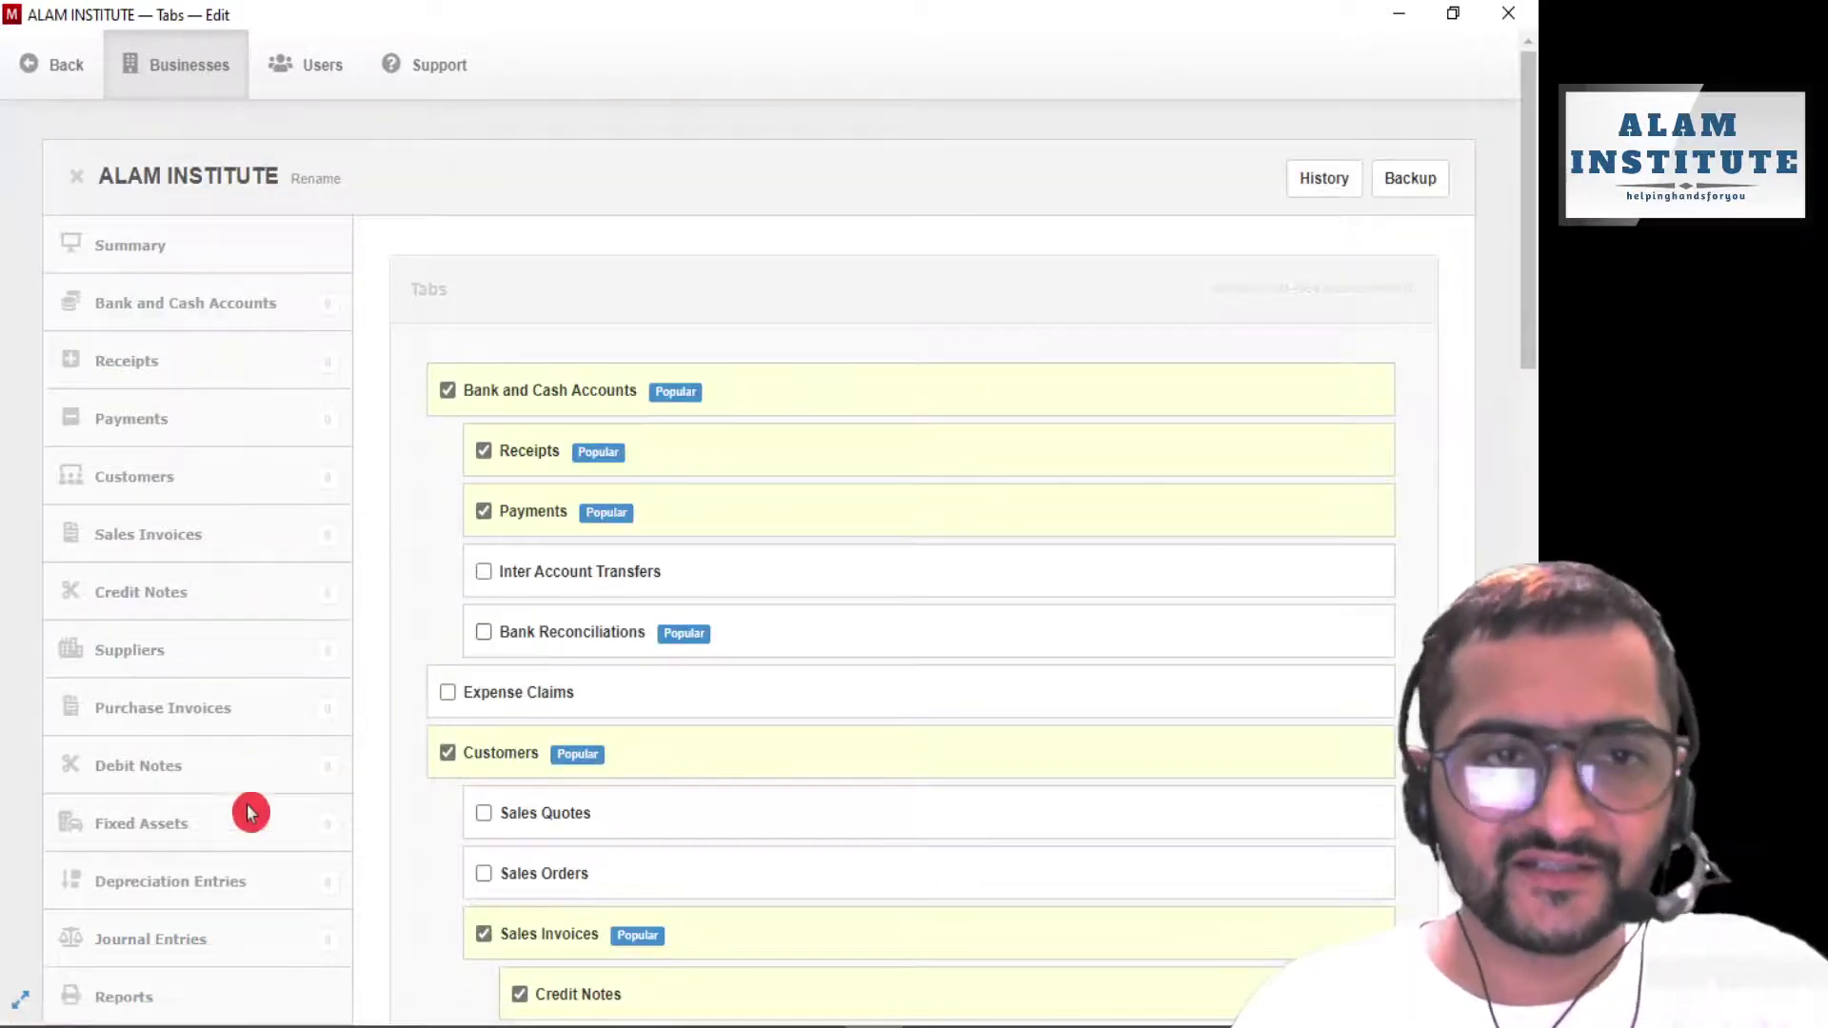
scroll(191, 848, down, 3)
scroll(181, 762, up, 3)
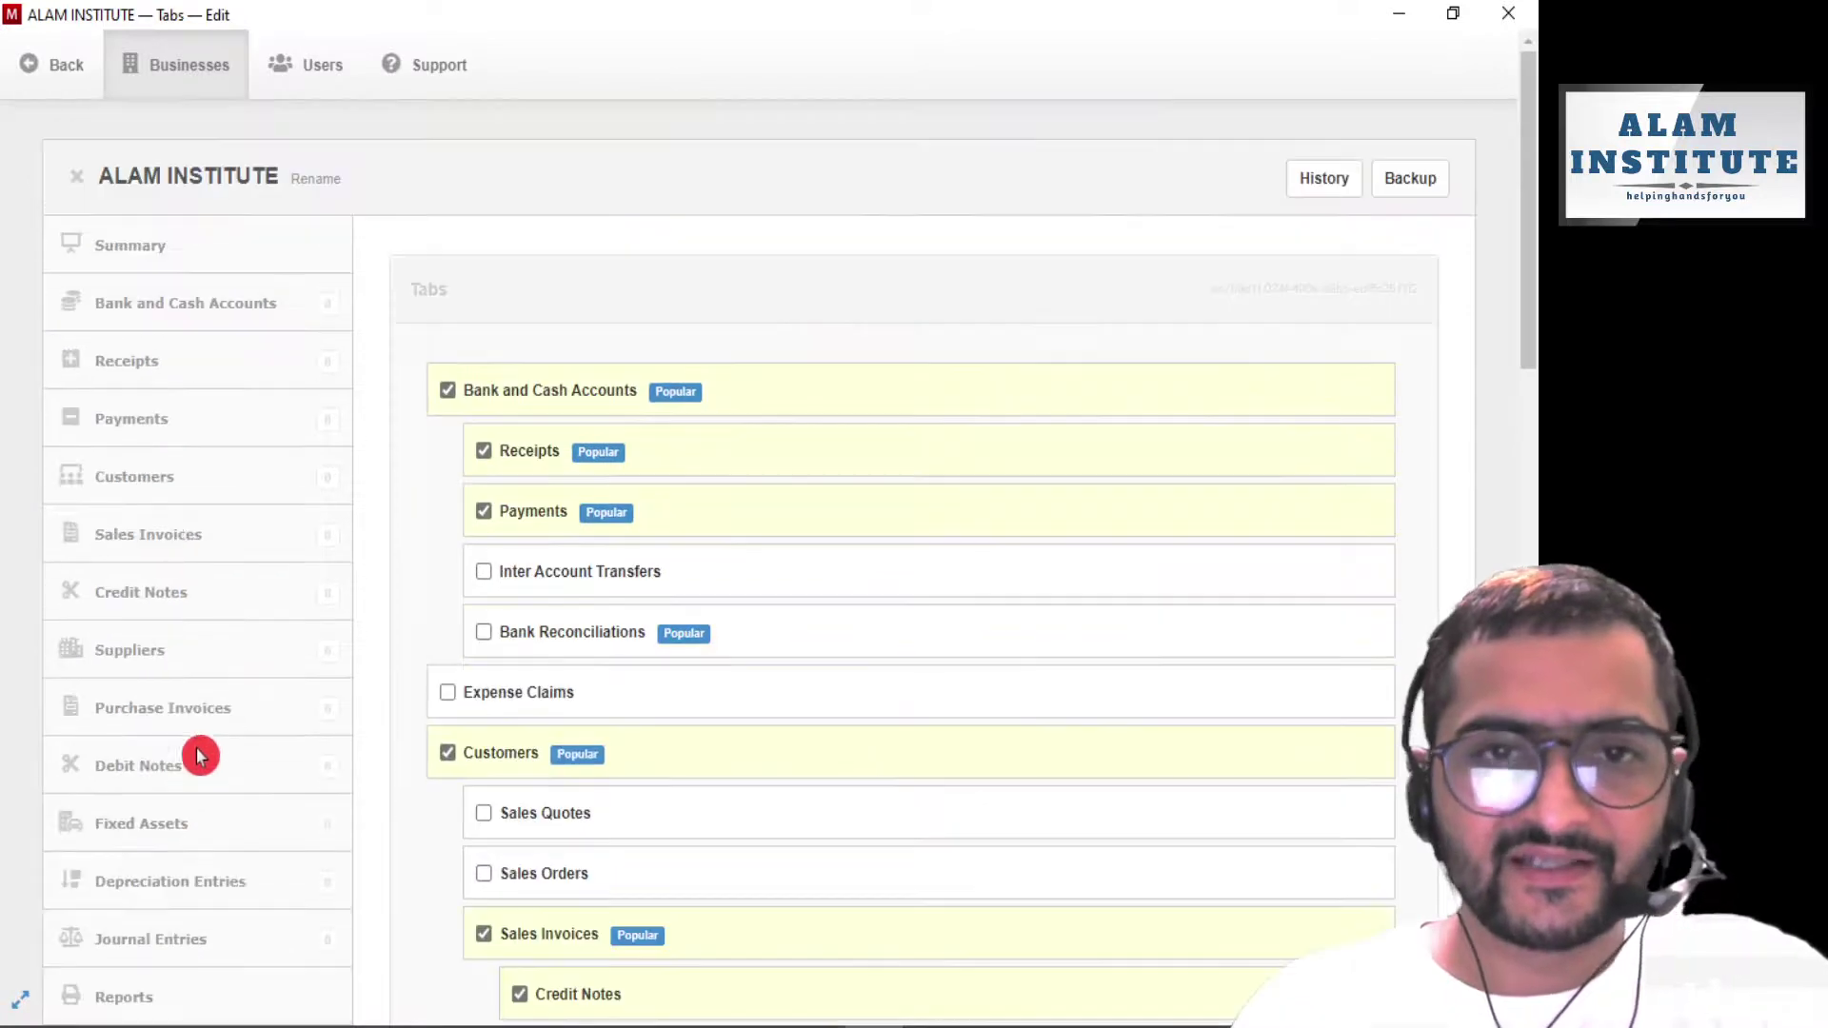
click(78, 196)
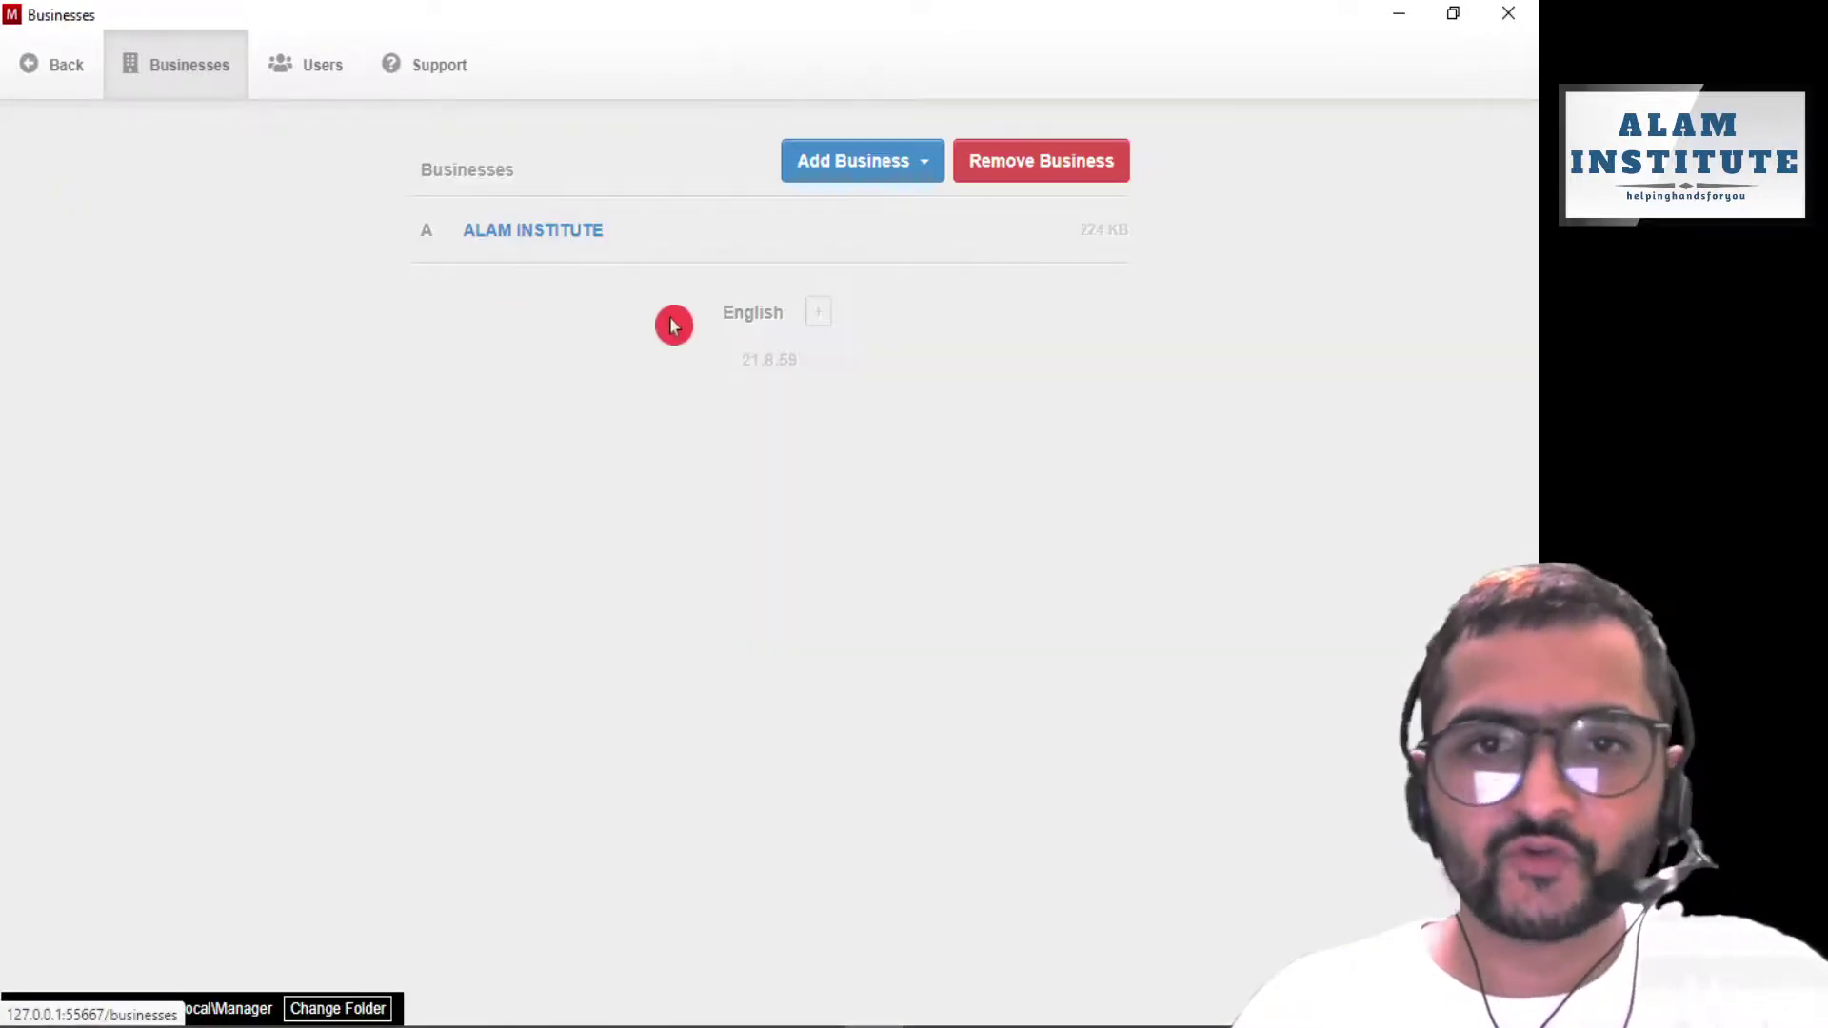
click(583, 227)
Reopen the tab customization for ALAM INSTITUTE and disable Credit Notes beneath Sales Invoices
scroll(252, 571, down, 5)
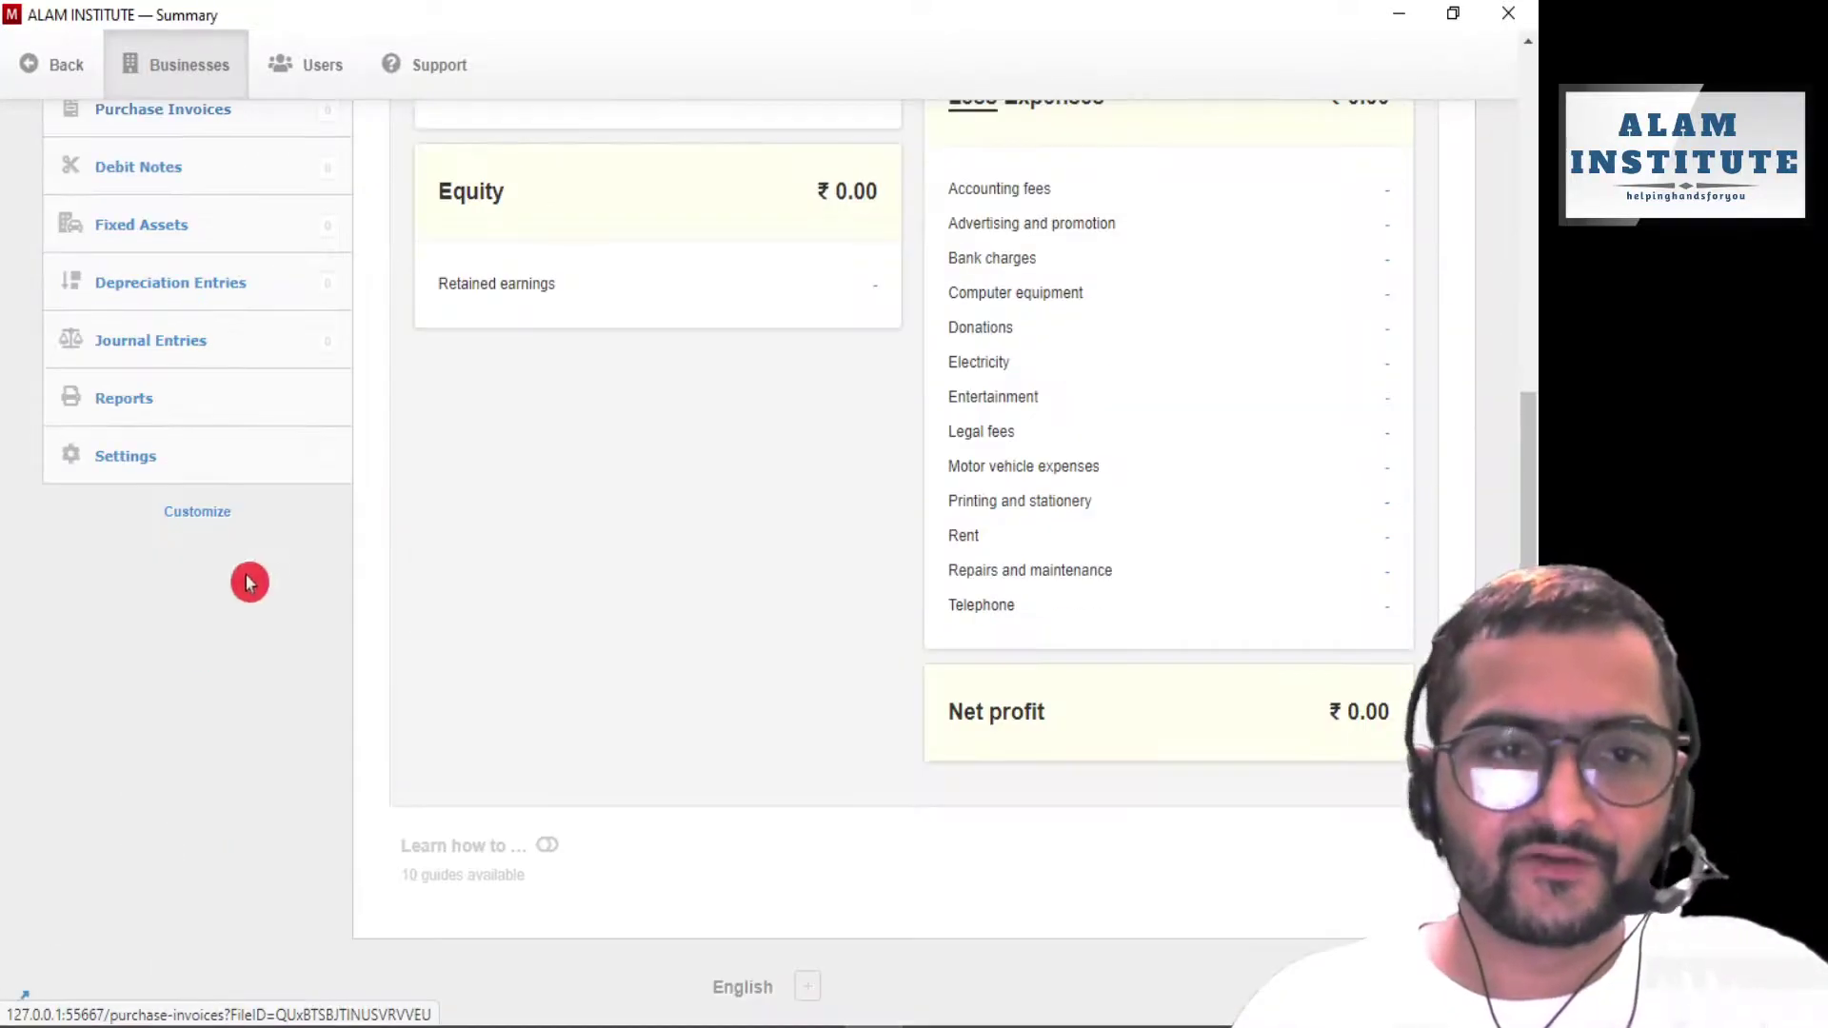
scroll(323, 555, up, 5)
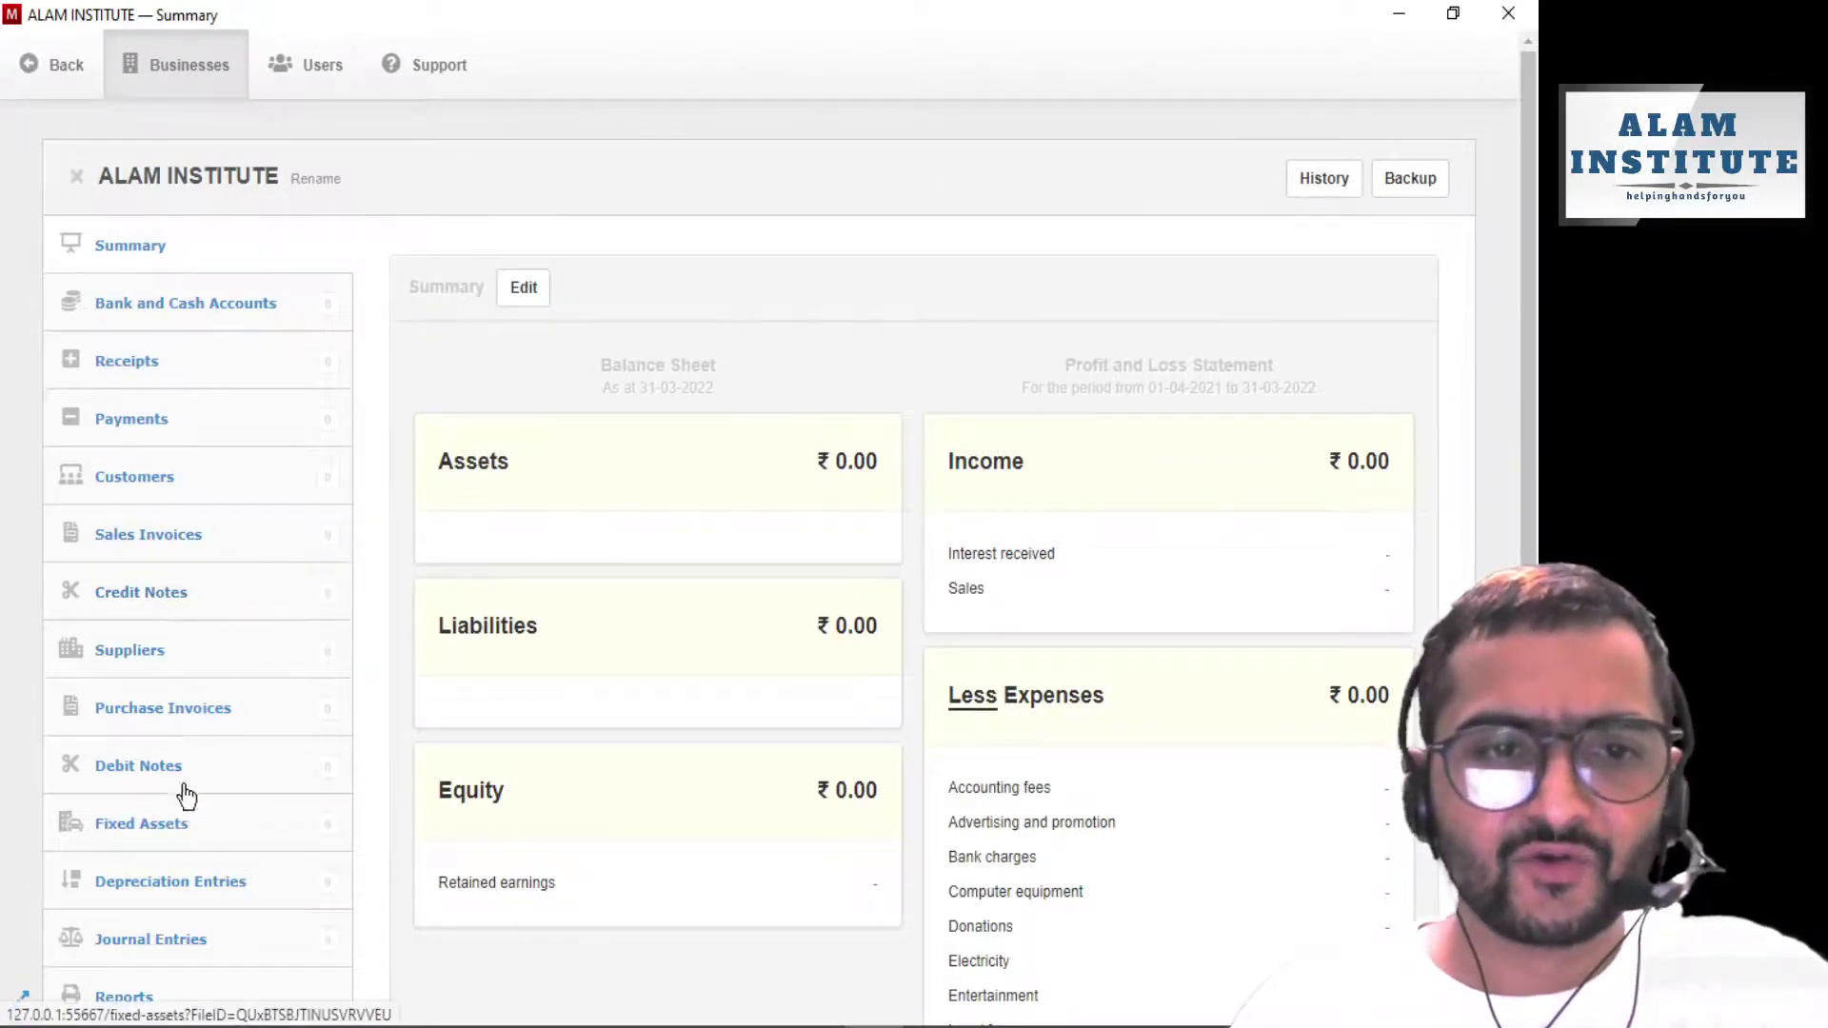
scroll(131, 779, down, 3)
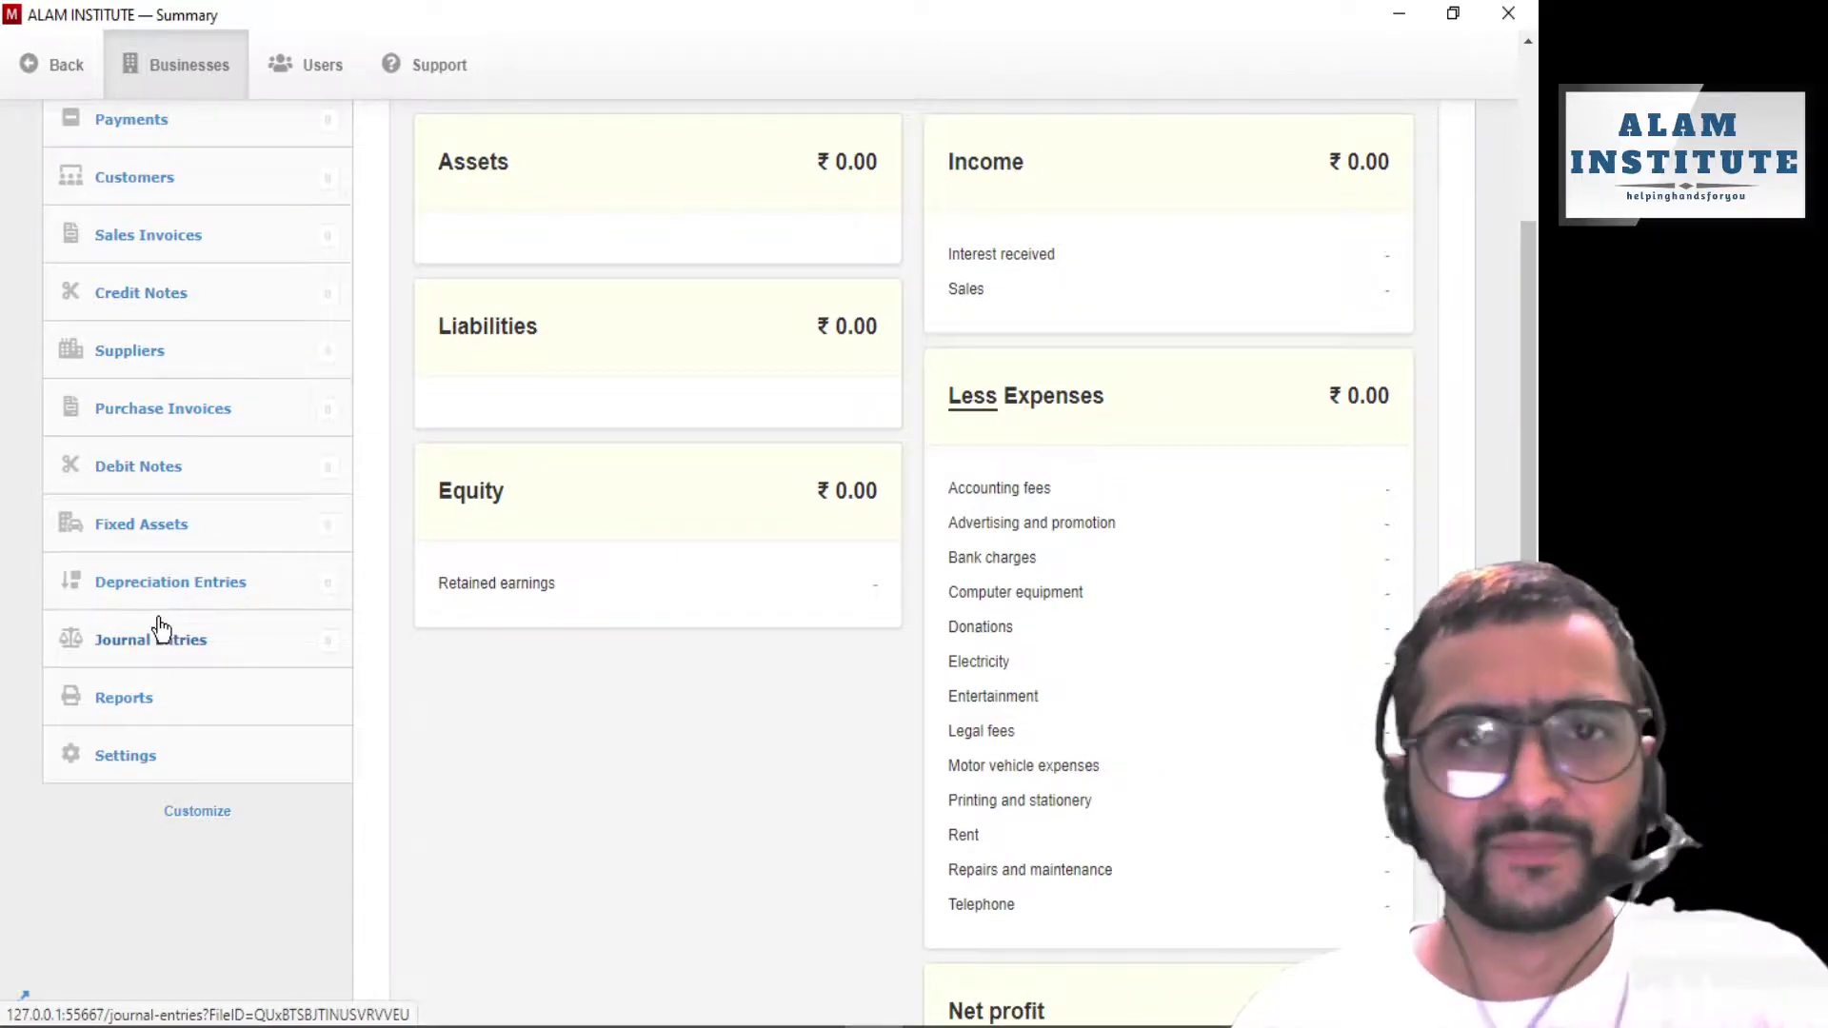
click(221, 814)
scroll(587, 568, down, 5)
scroll(586, 570, down, 2)
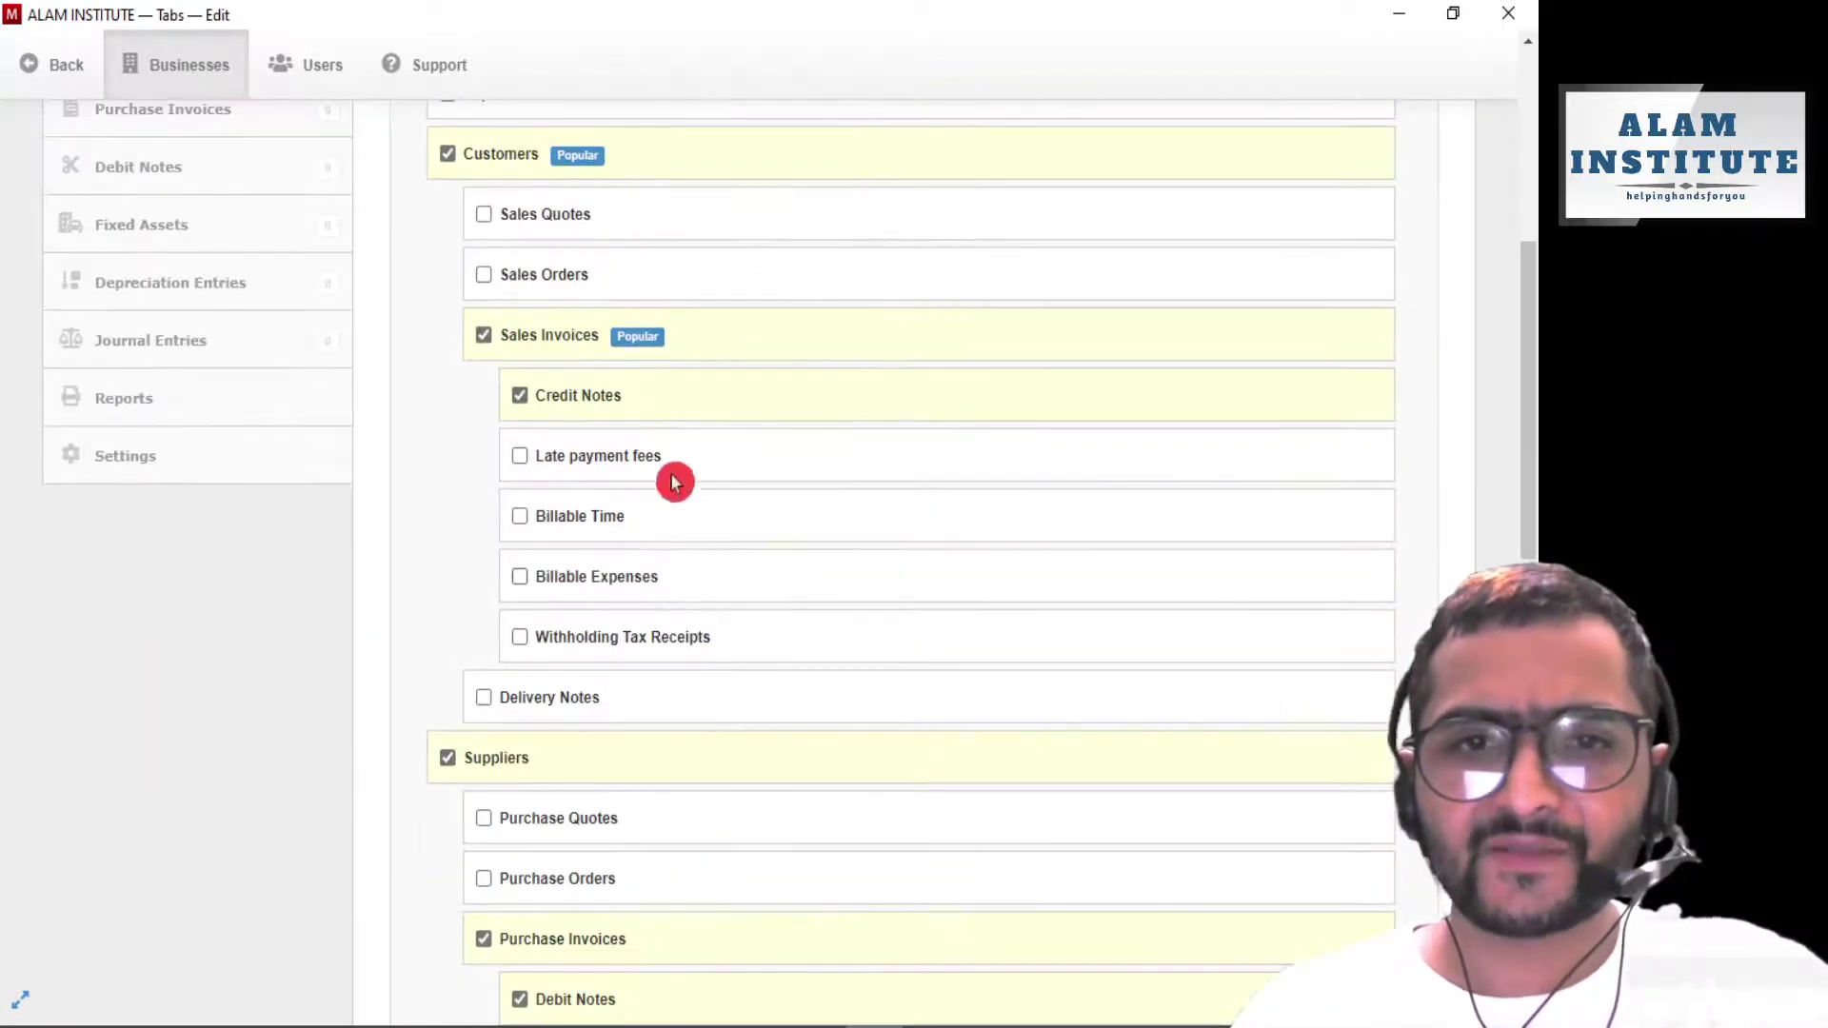
click(519, 398)
scroll(560, 457, up, 1)
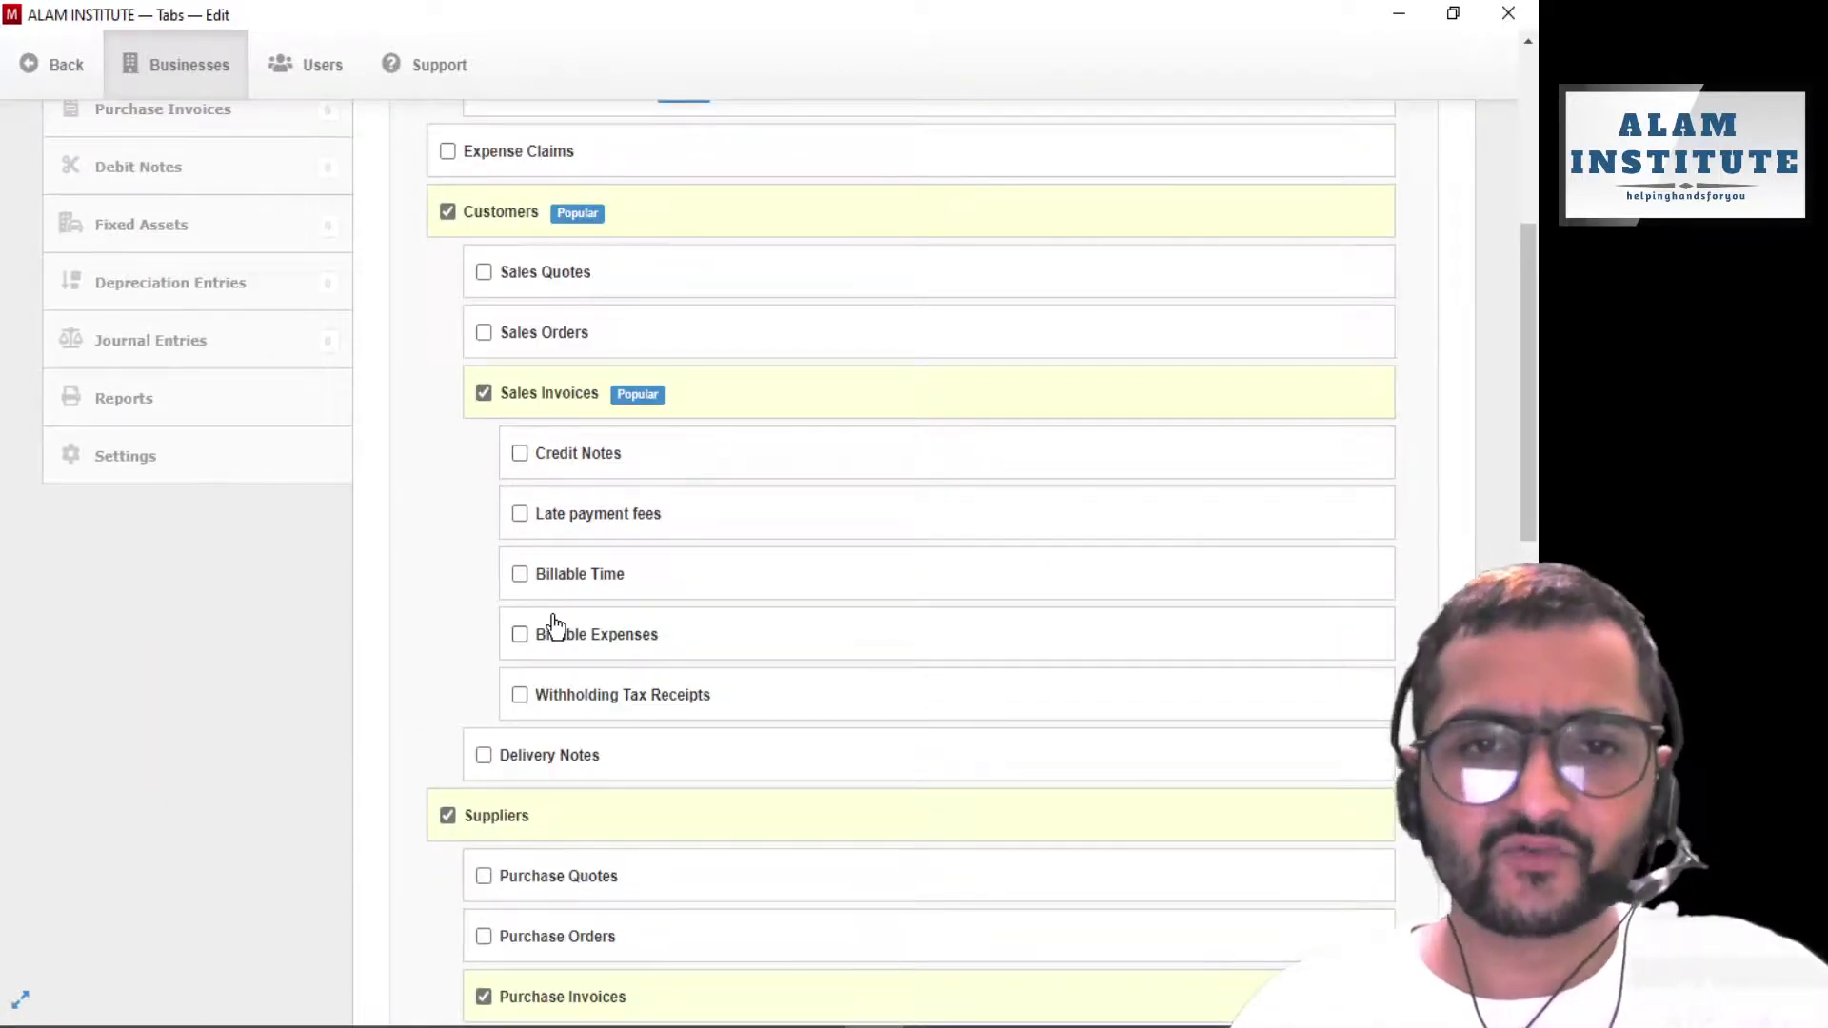
Disable Debit Notes beneath Purchase Invoices and save the updated tab selection
scroll(582, 608, down, 2)
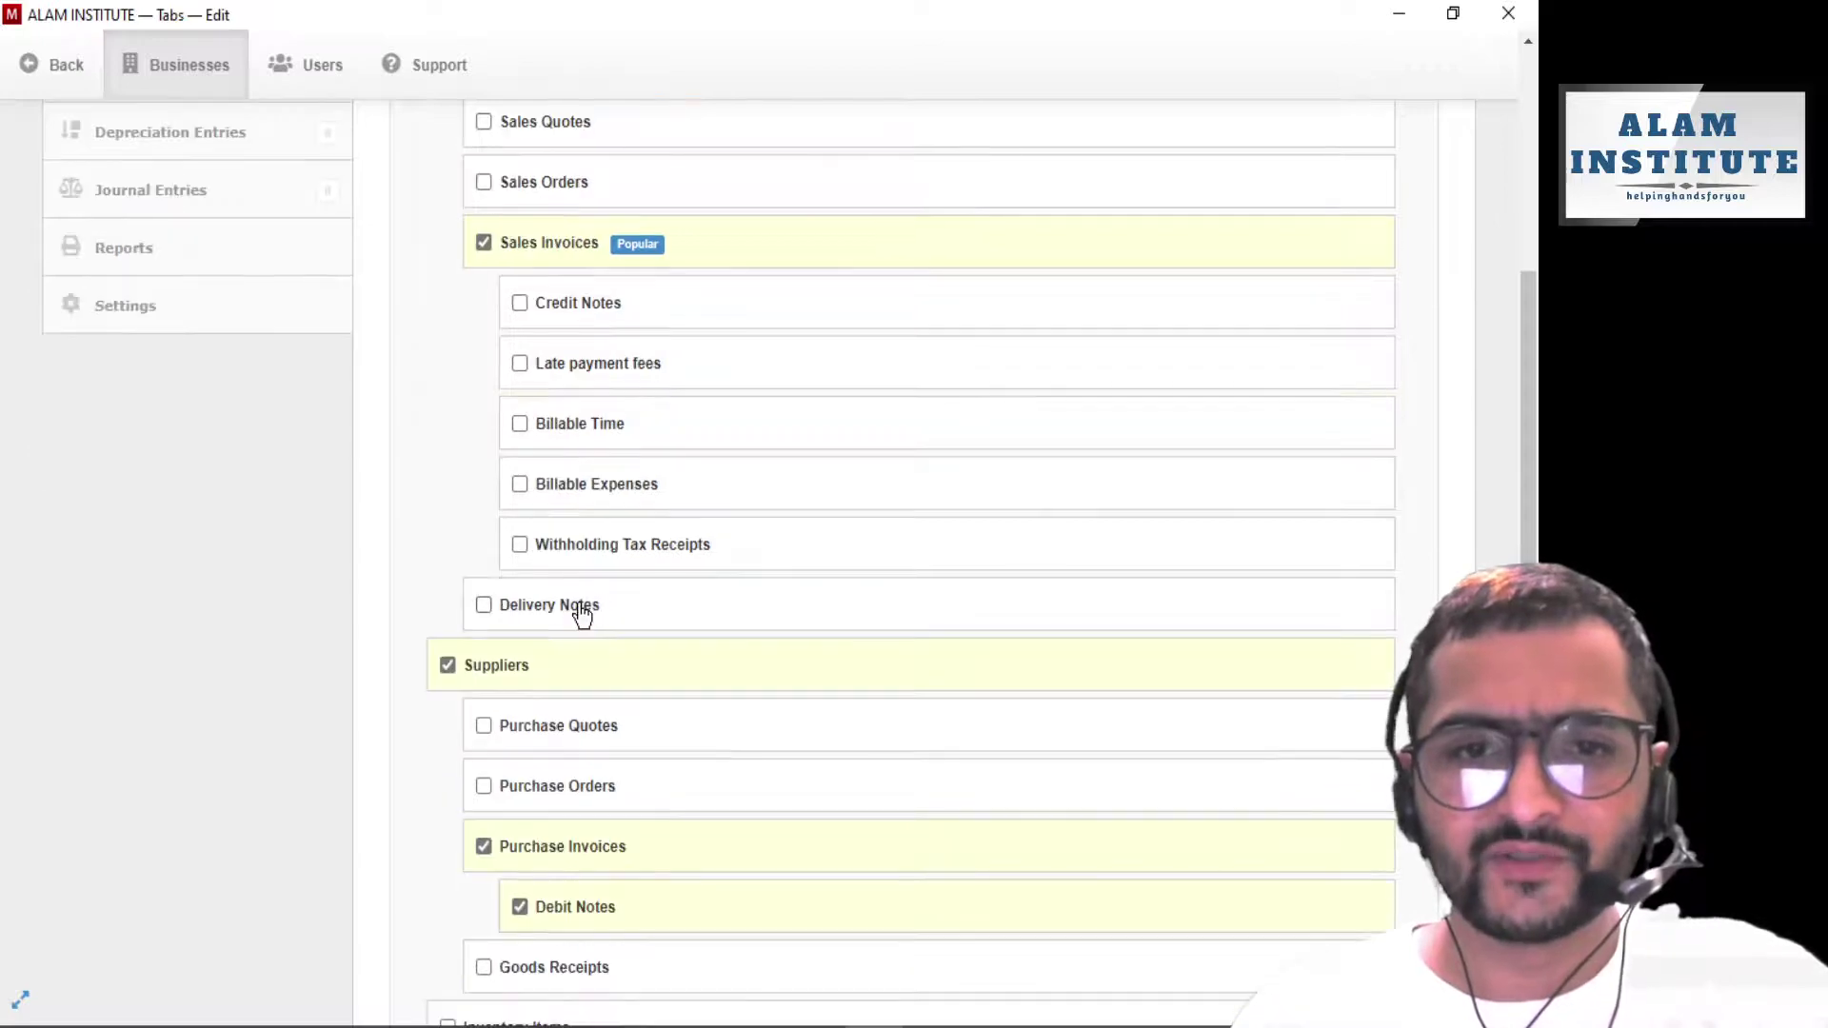
scroll(577, 614, down, 4)
click(521, 609)
click(521, 609)
scroll(619, 676, up, 1)
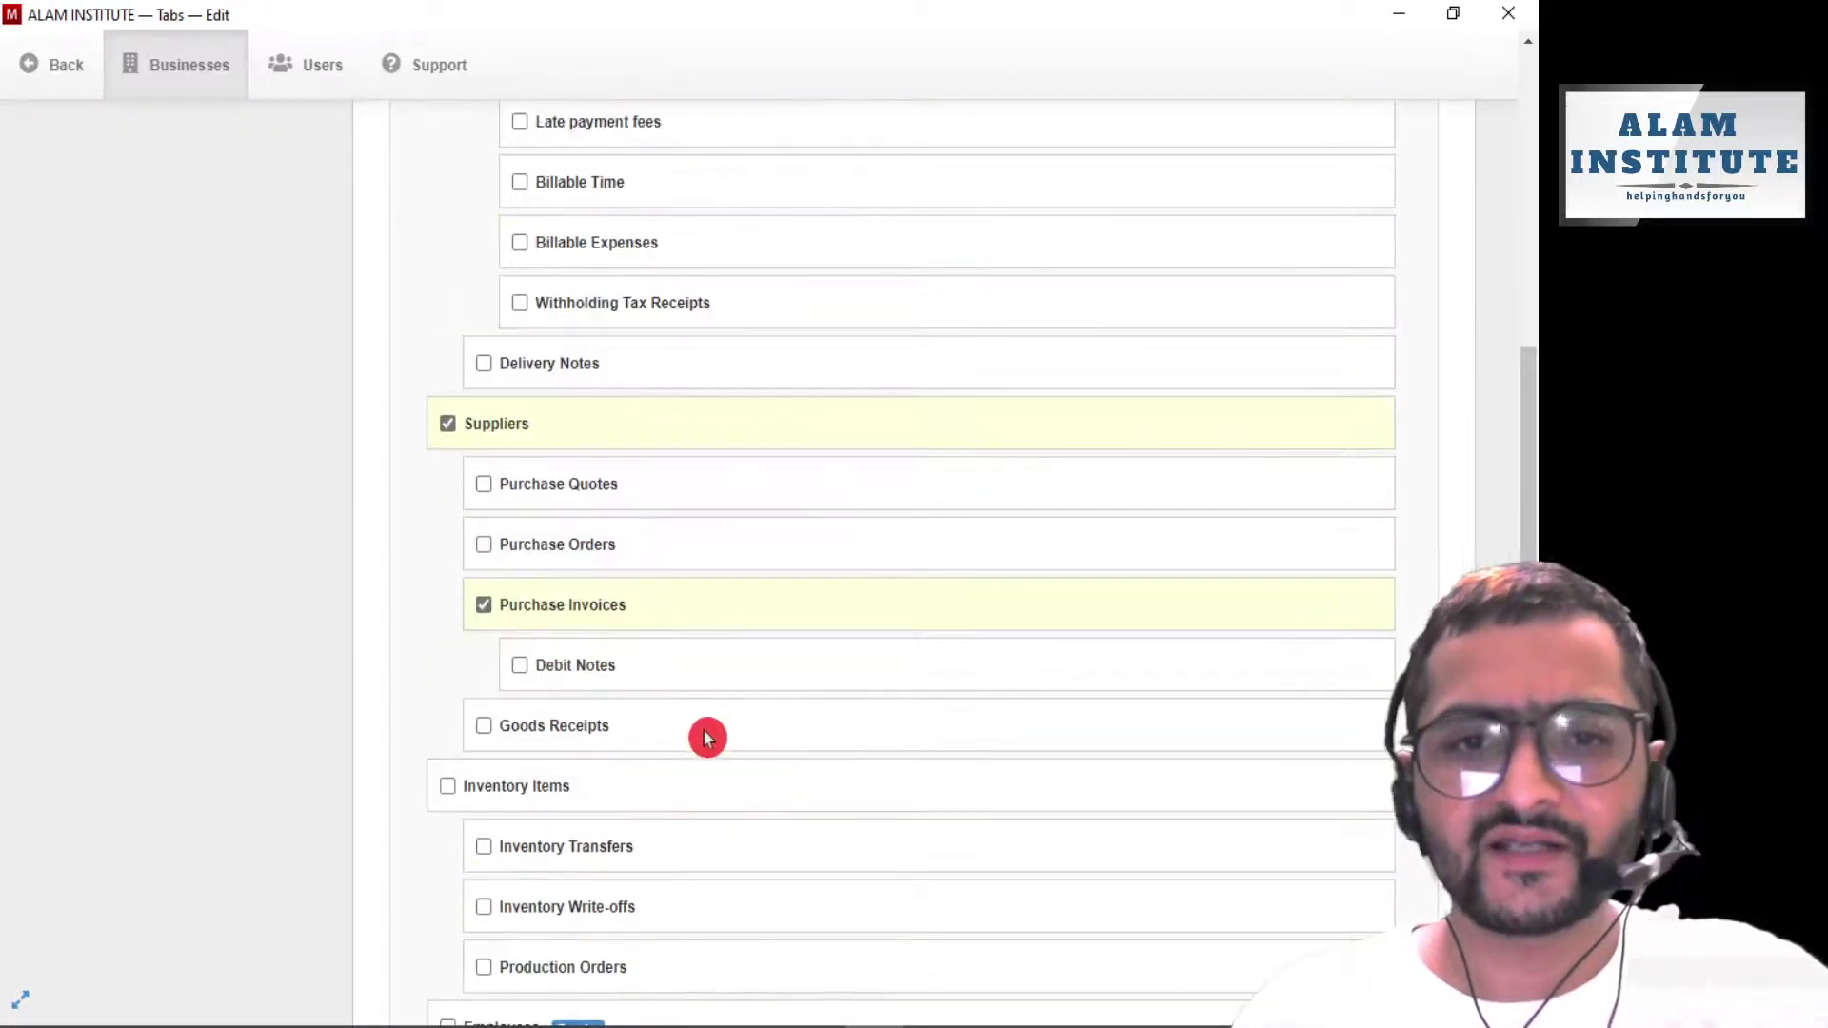
scroll(707, 723, down, 12)
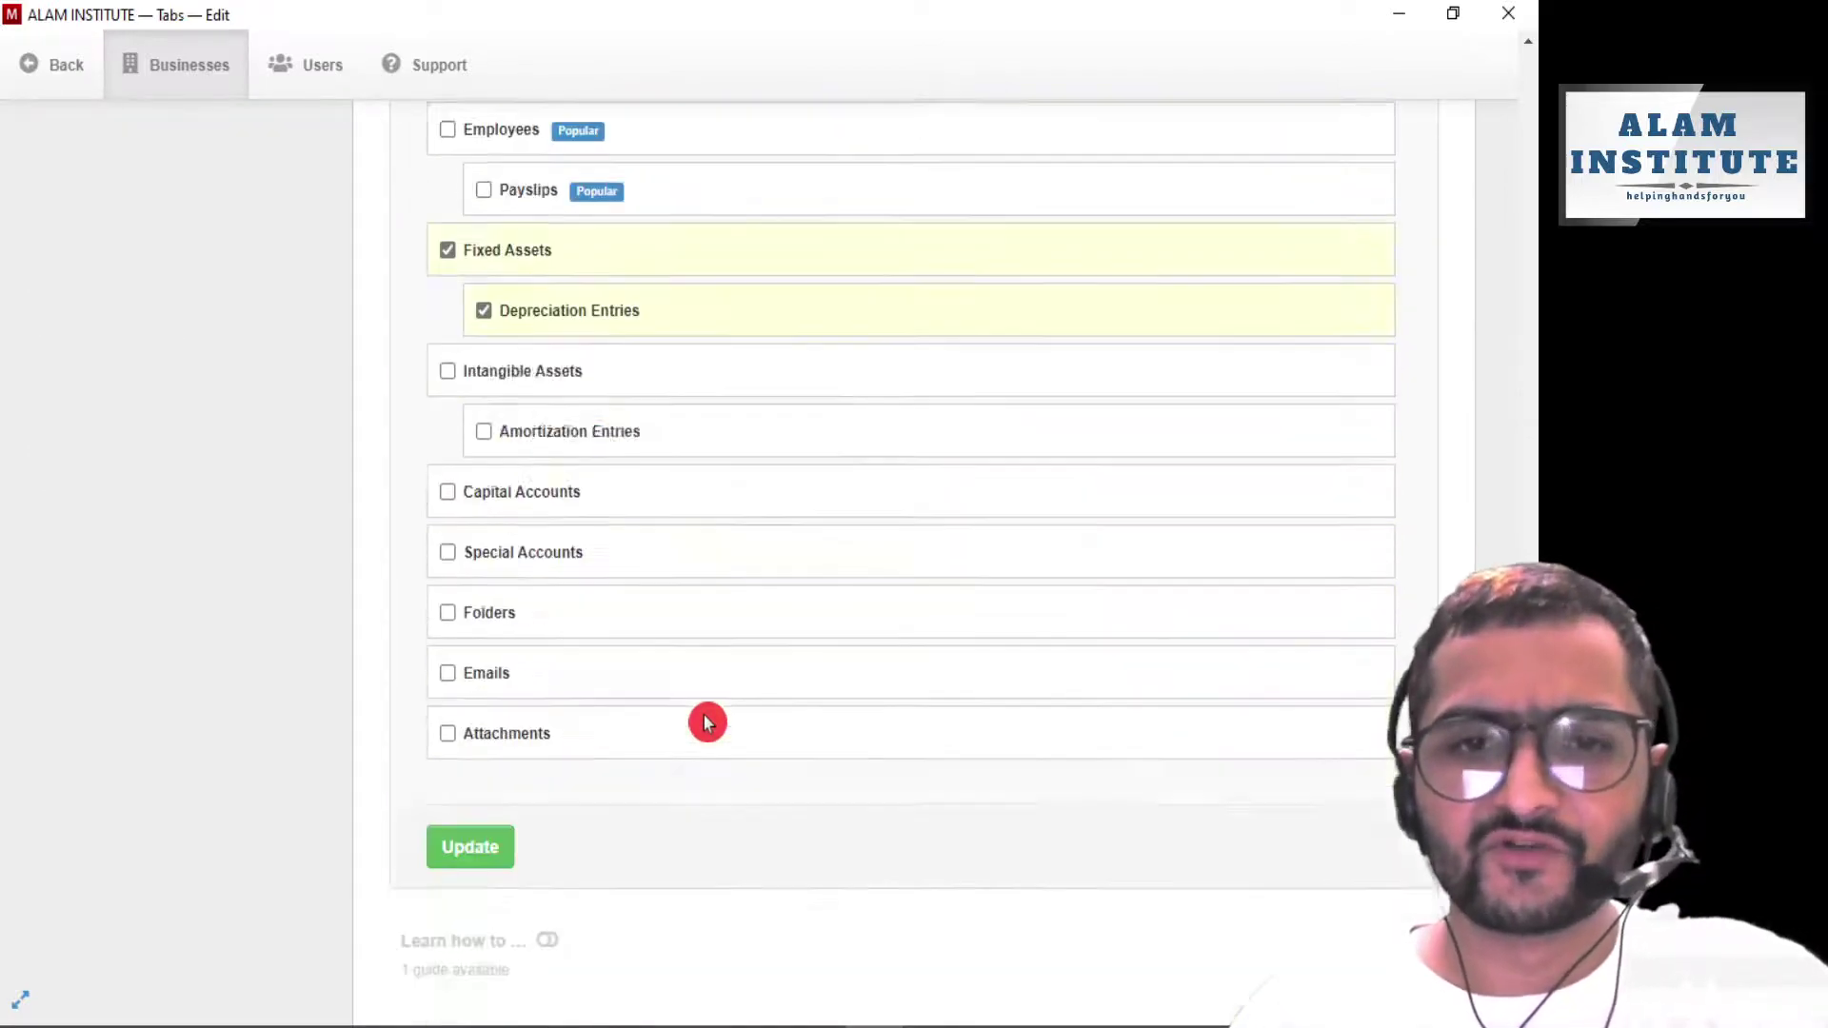
scroll(707, 723, up, 12)
scroll(619, 719, down, 14)
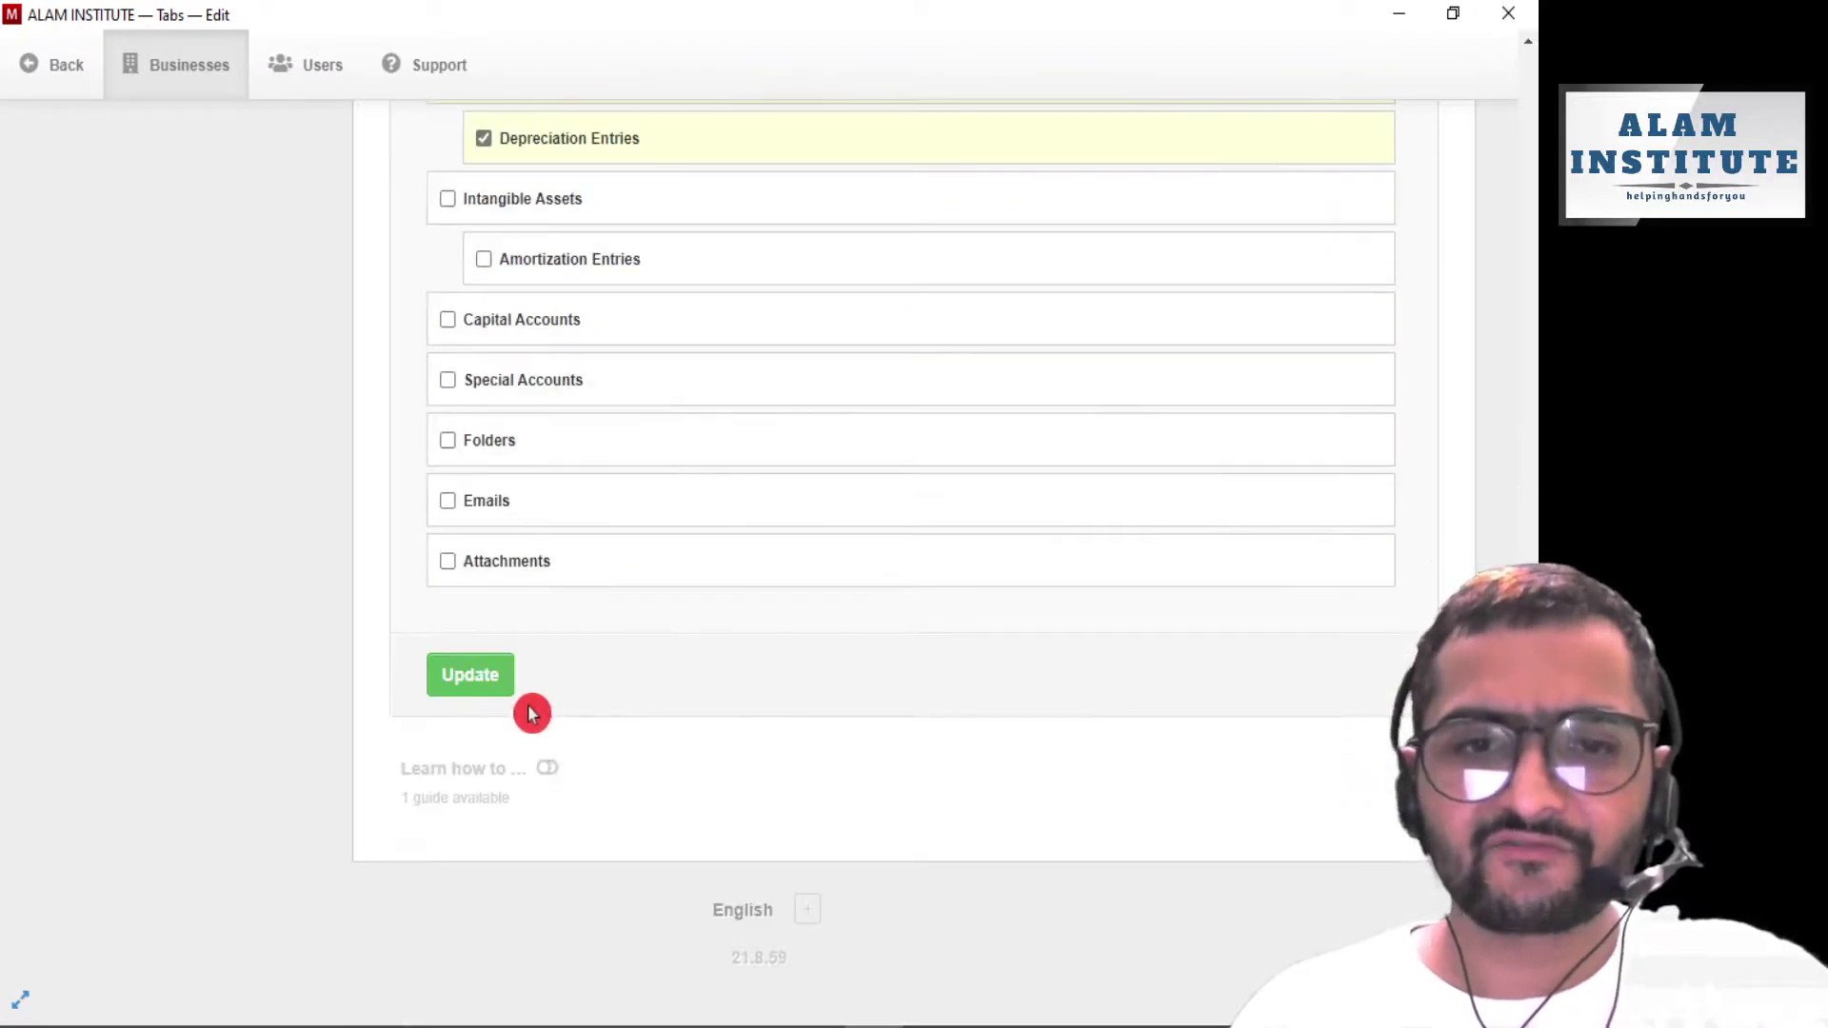
click(479, 698)
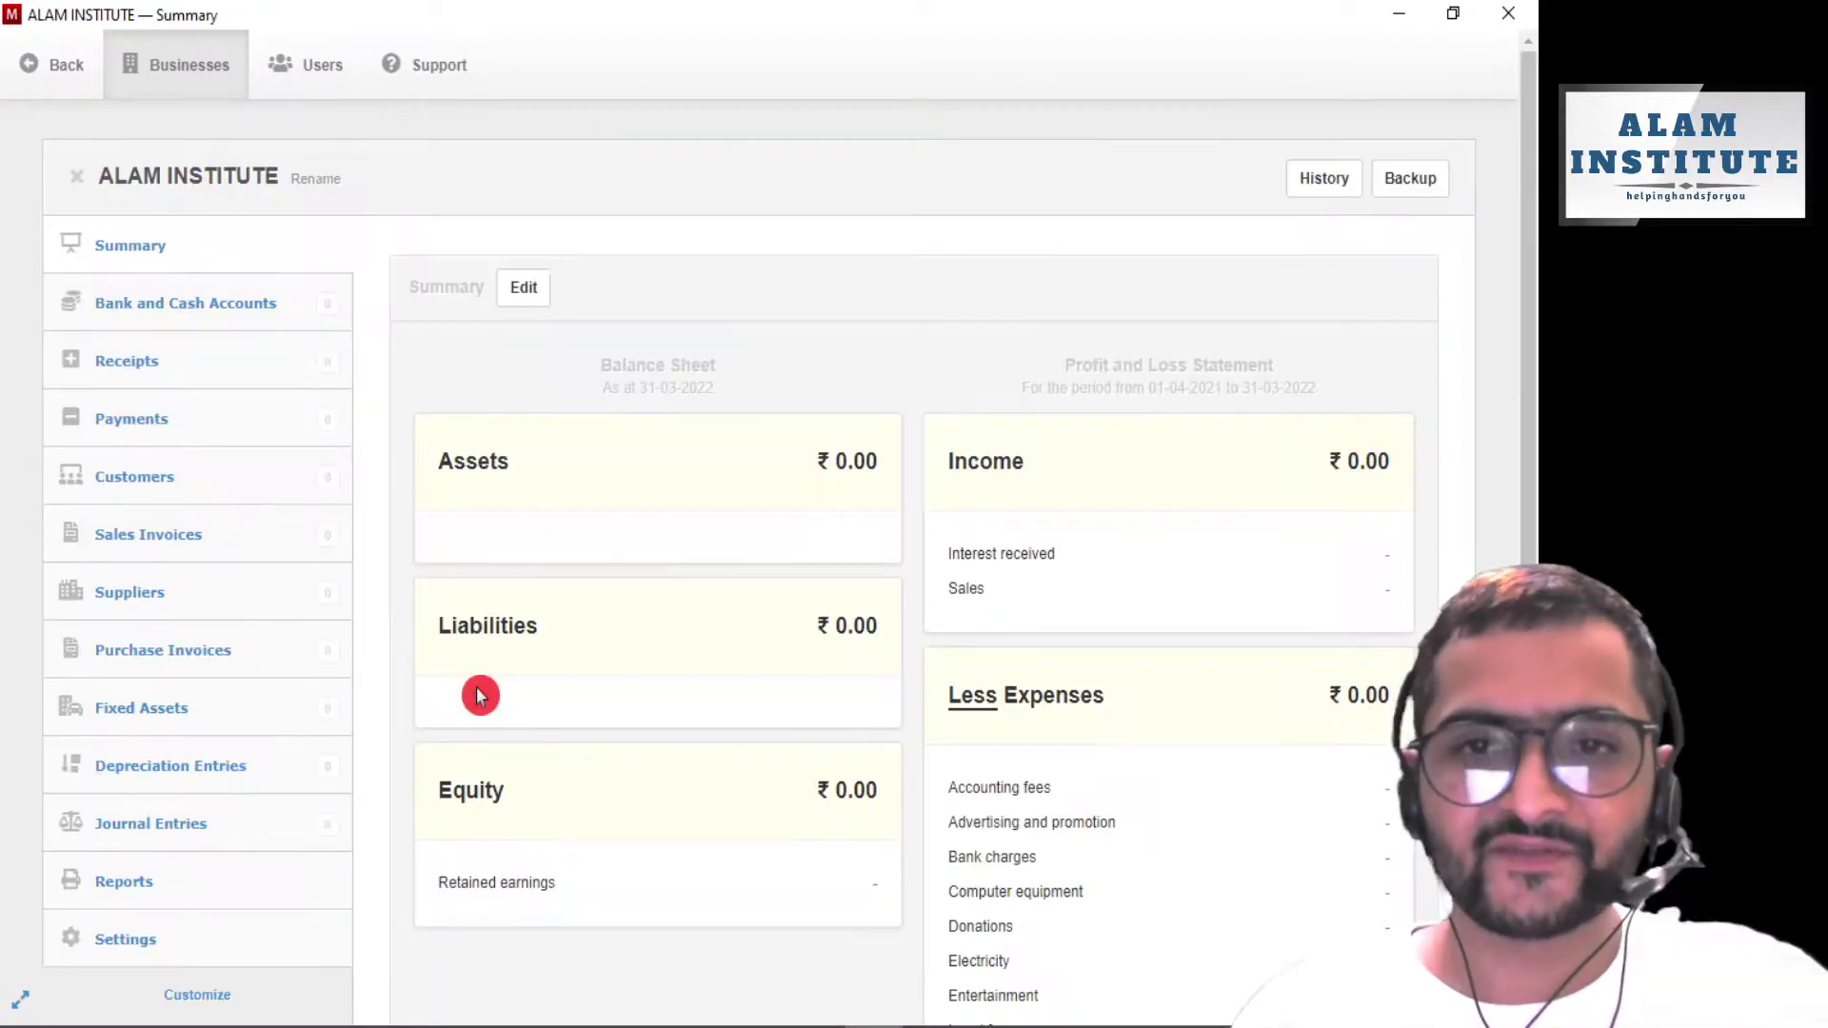
Open the settings of the business and look through the available configuration options, from Base Currency to Themes
scroll(479, 696, down, 2)
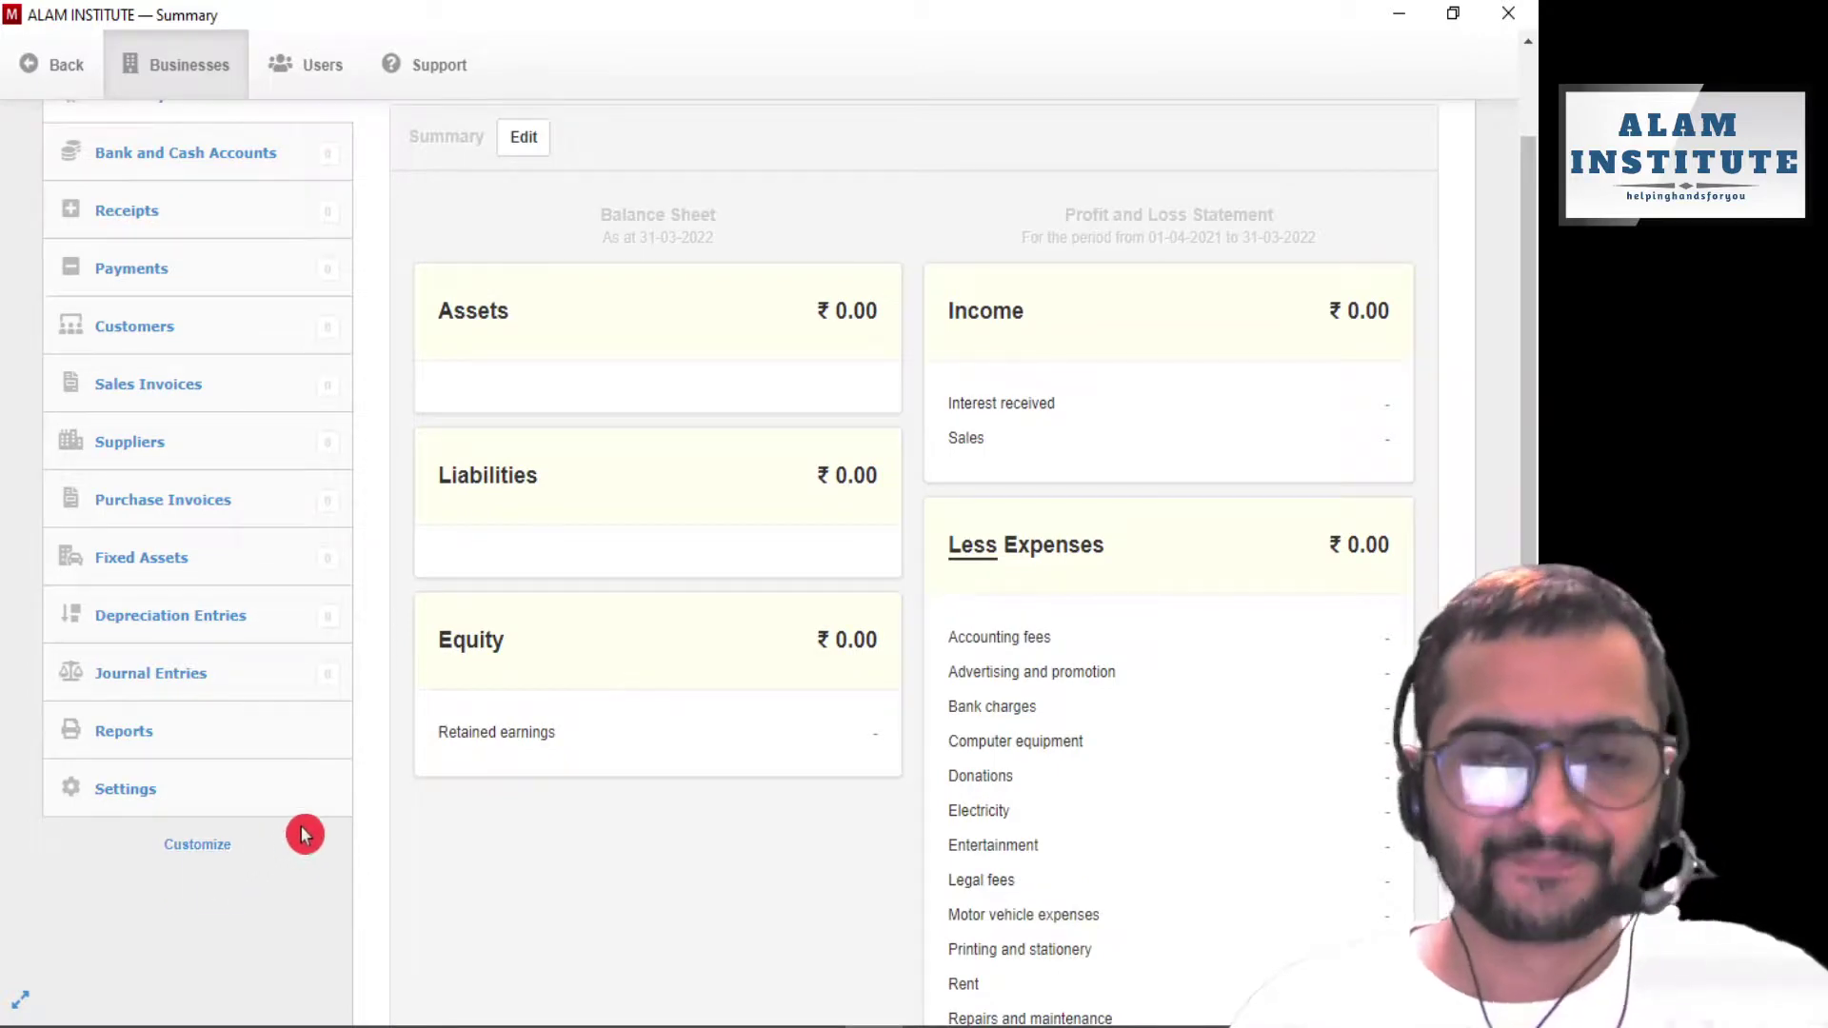
click(145, 812)
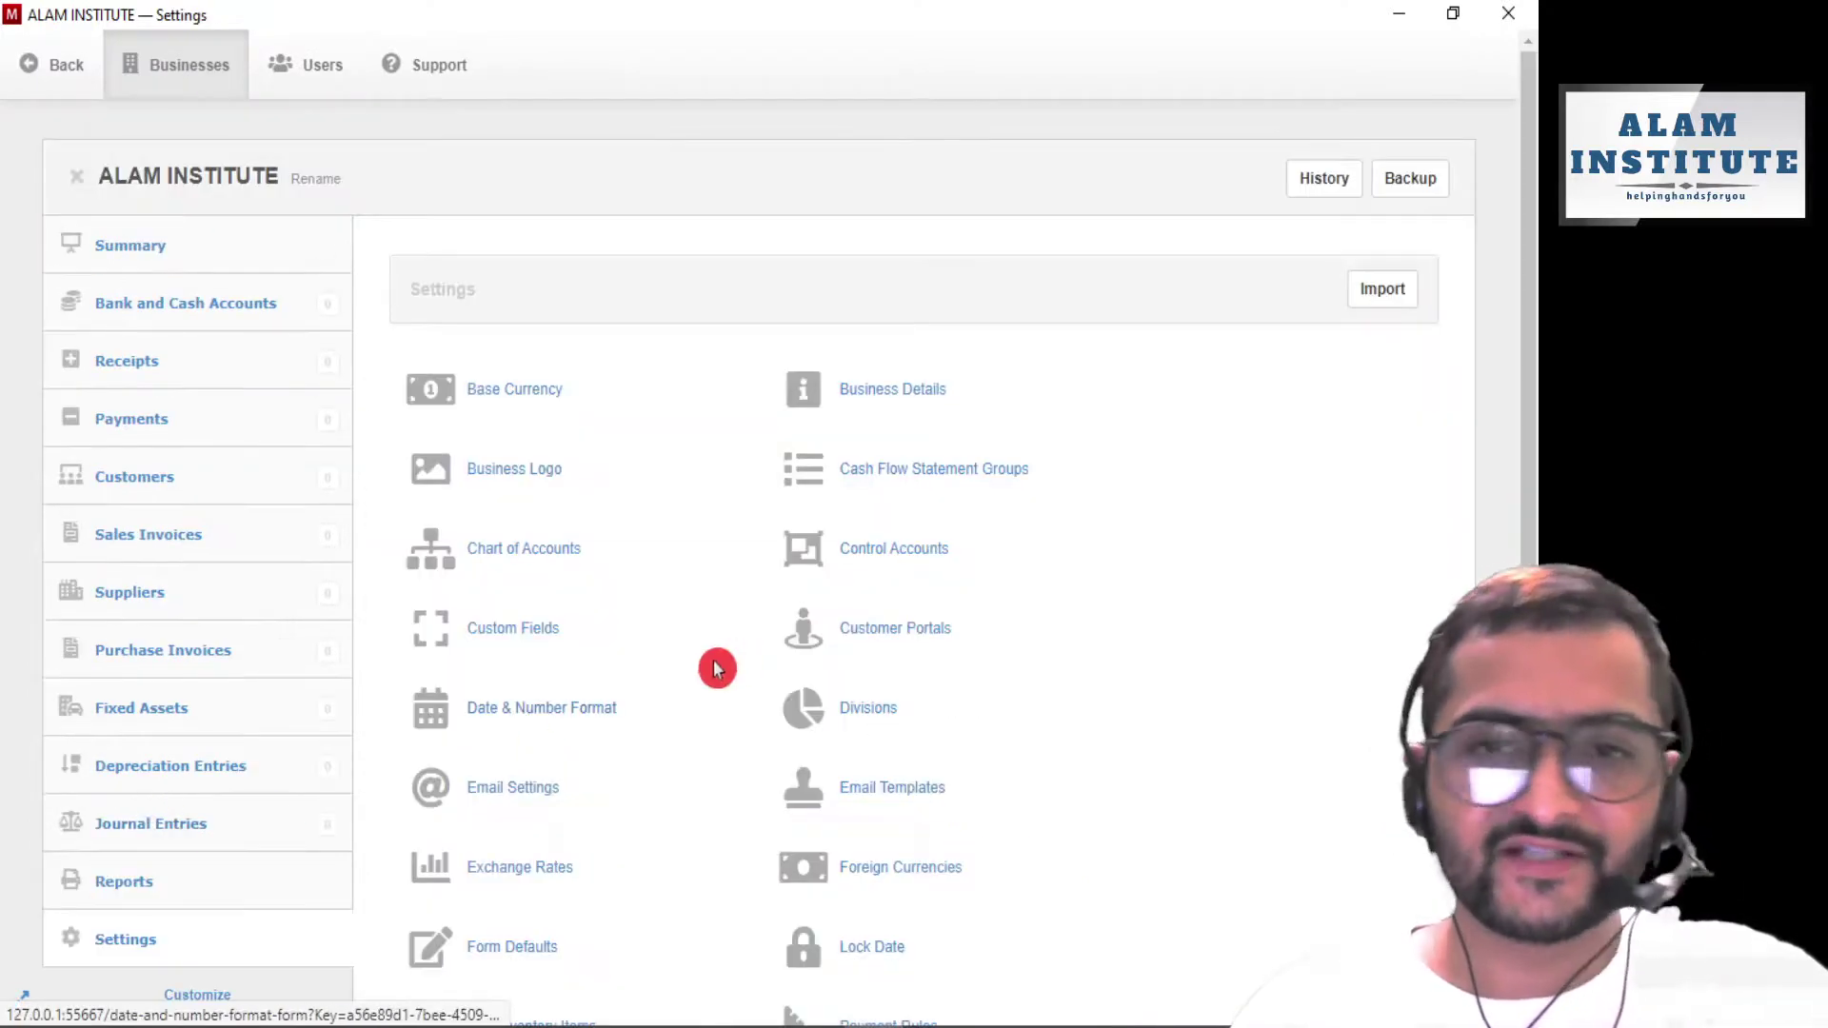
scroll(1033, 804, down, 2)
scroll(1035, 805, down, 4)
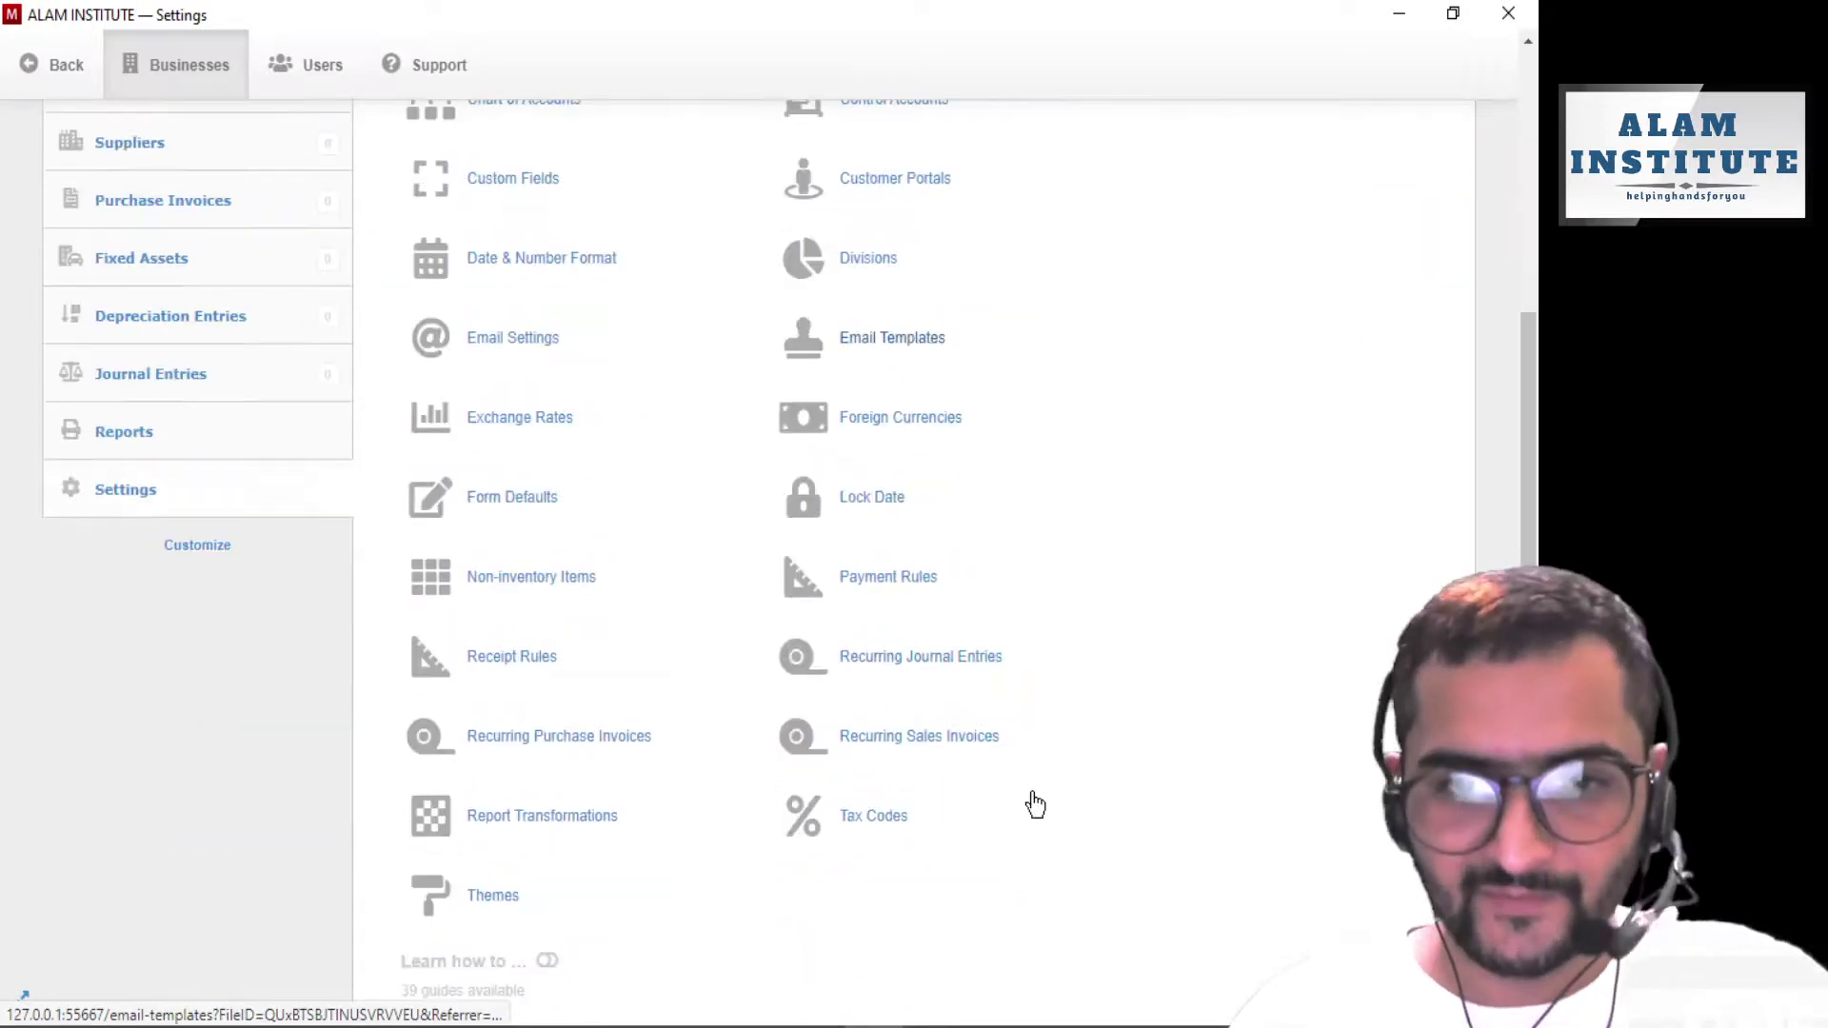
click(1035, 800)
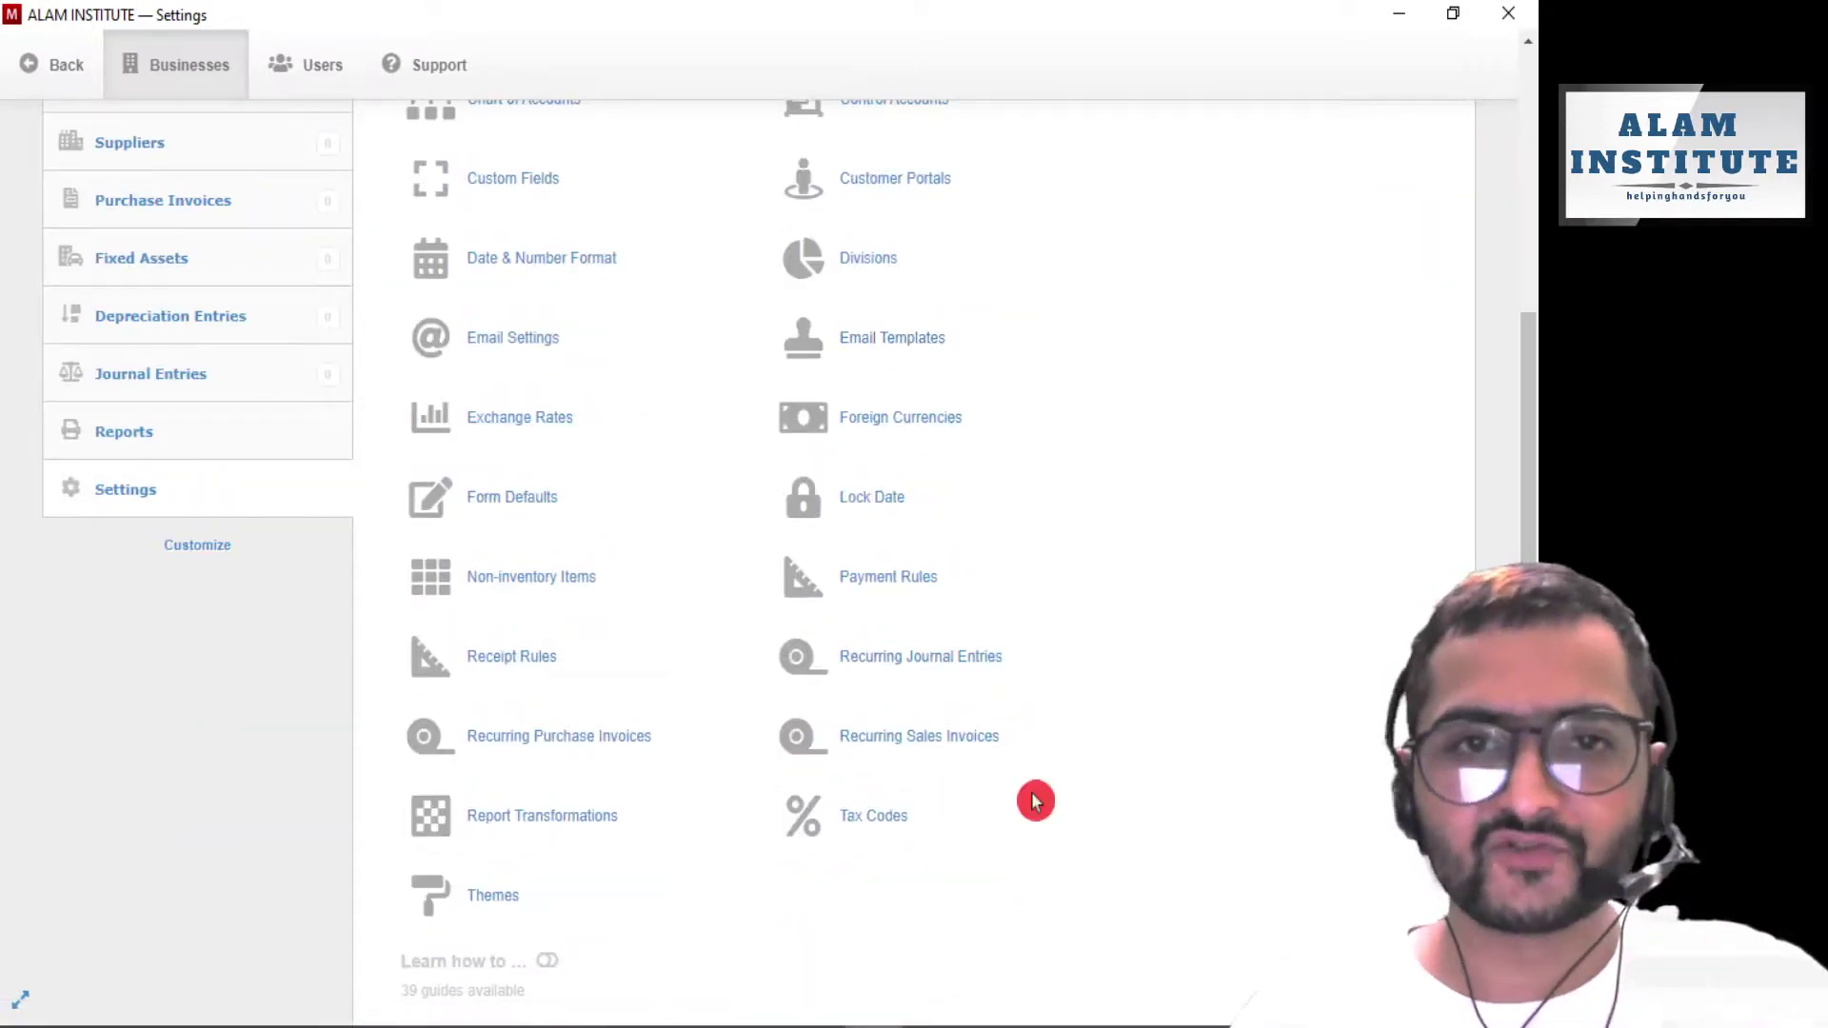
scroll(1035, 803, up, 4)
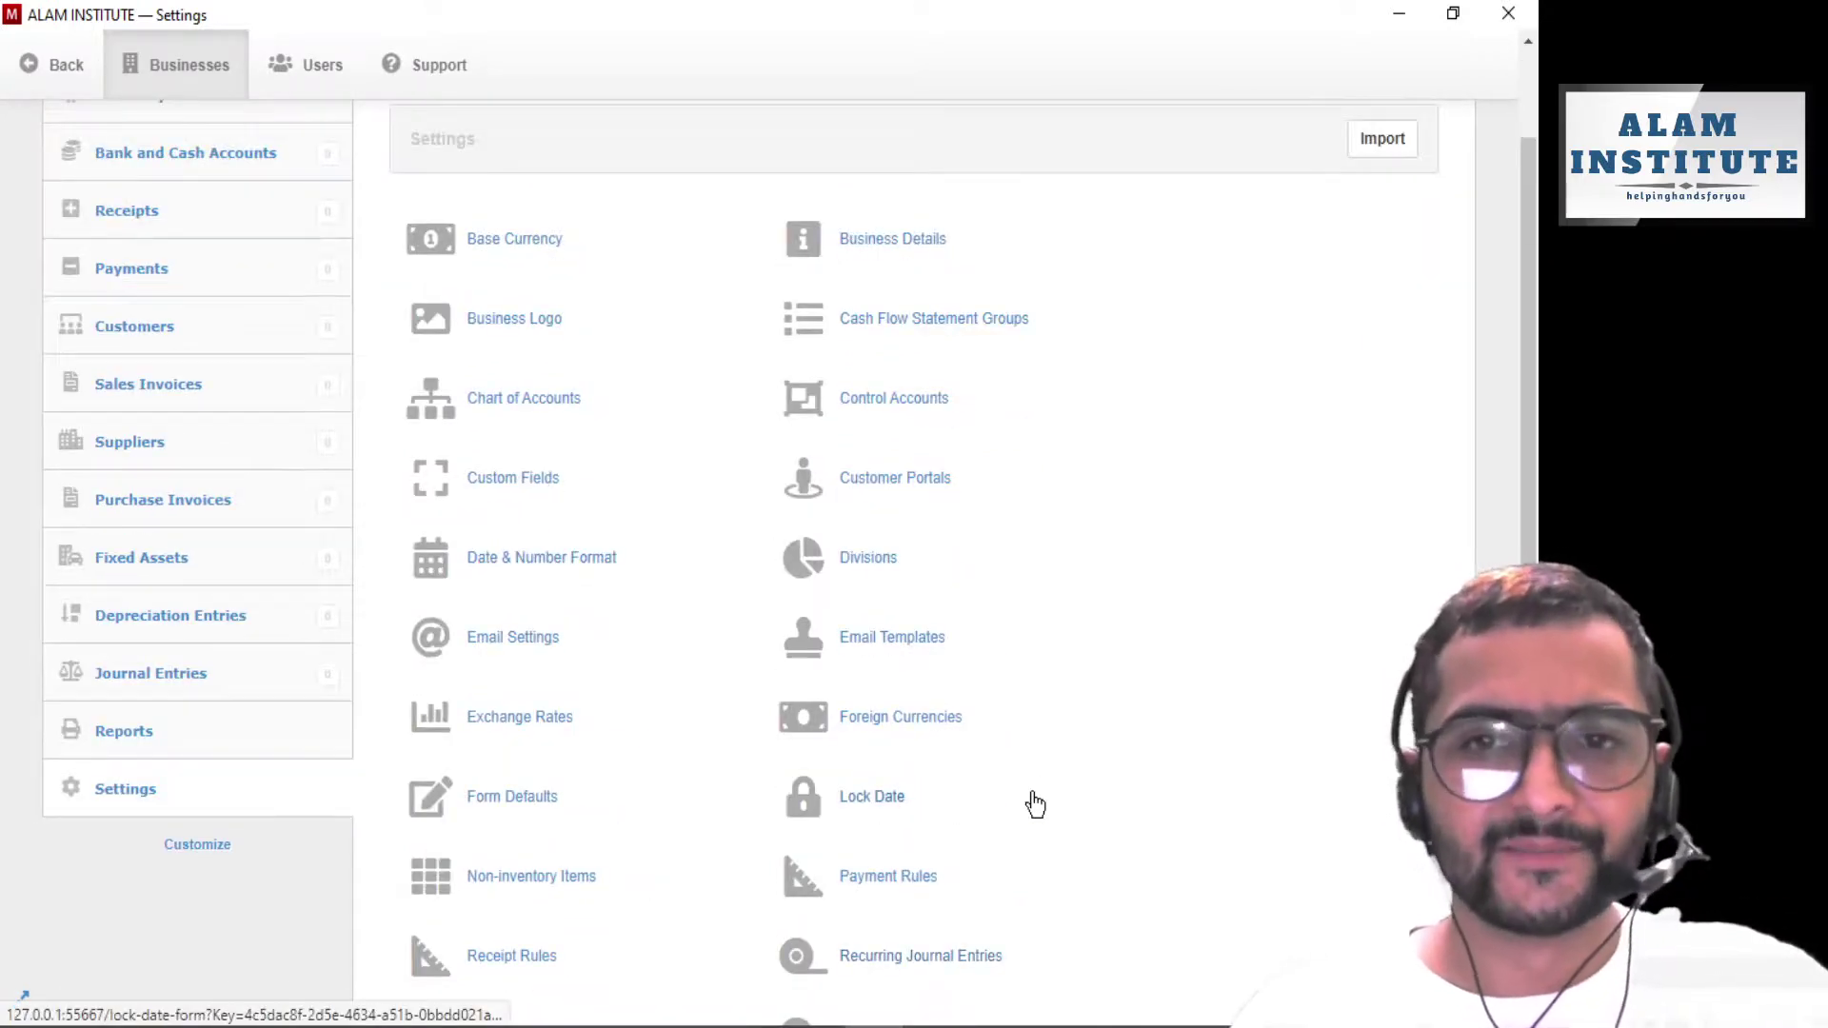
scroll(294, 893, up, 2)
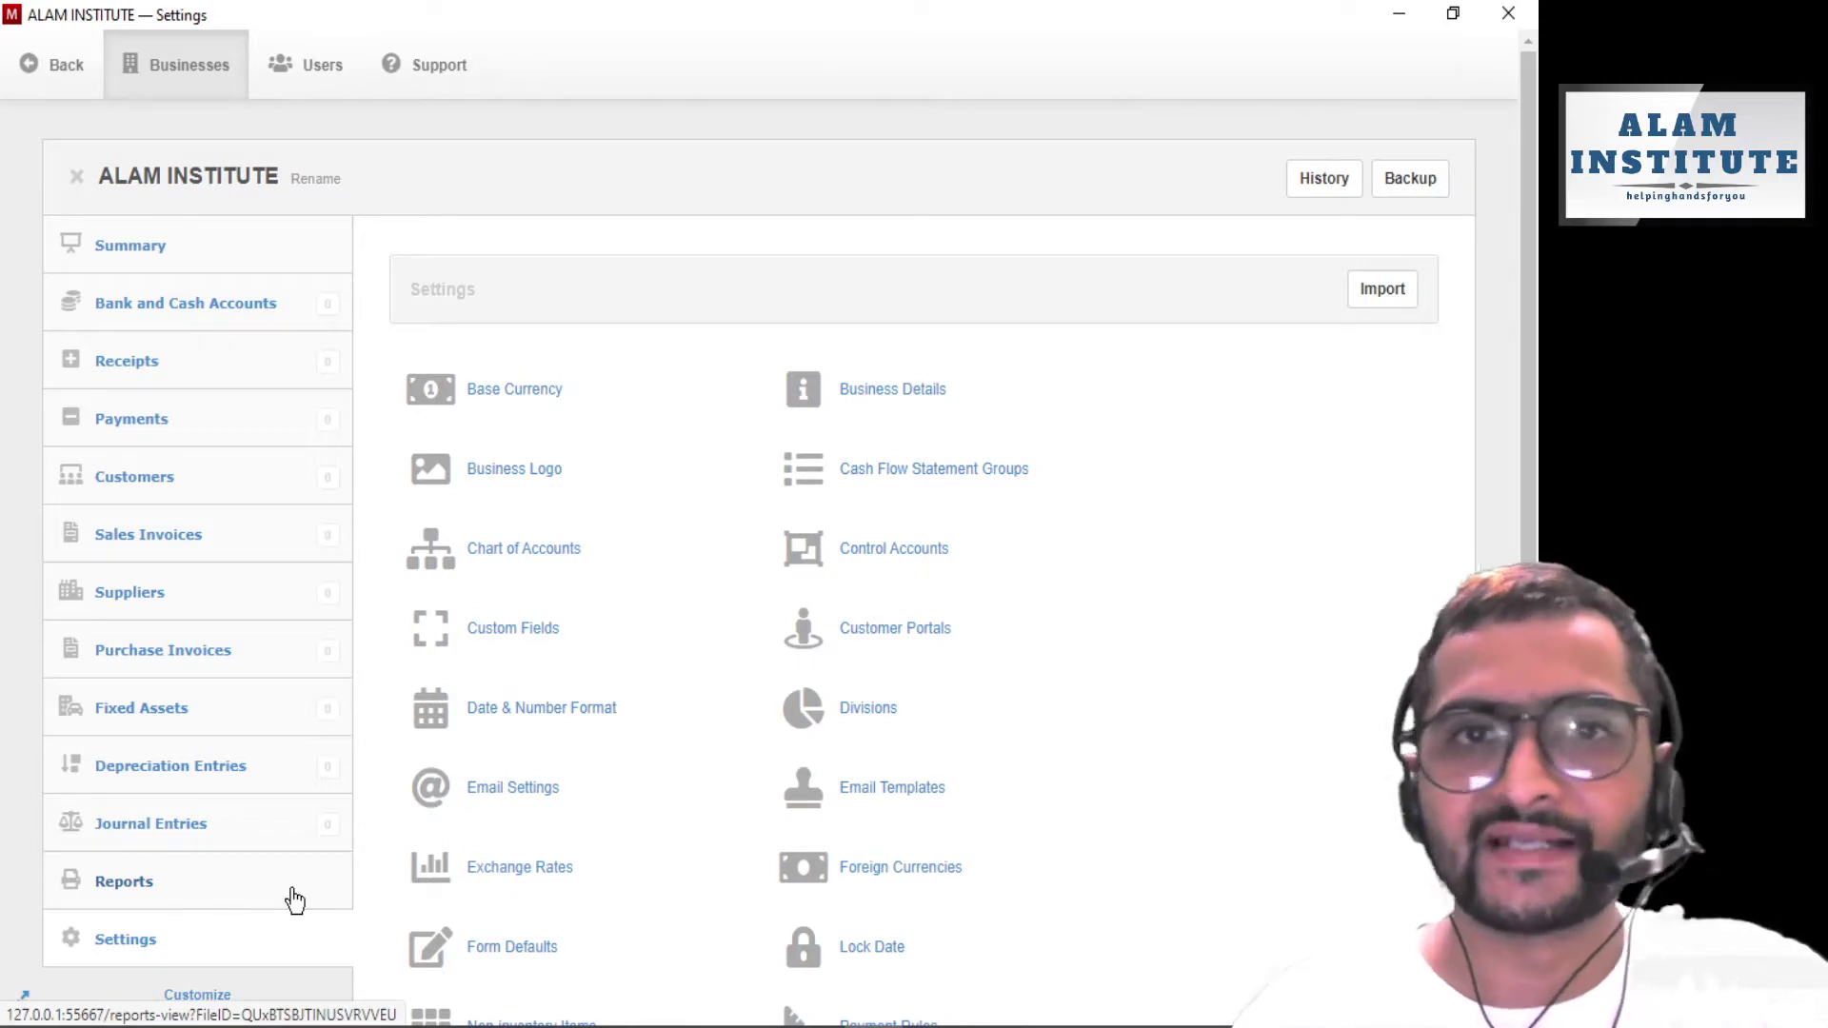
click(310, 858)
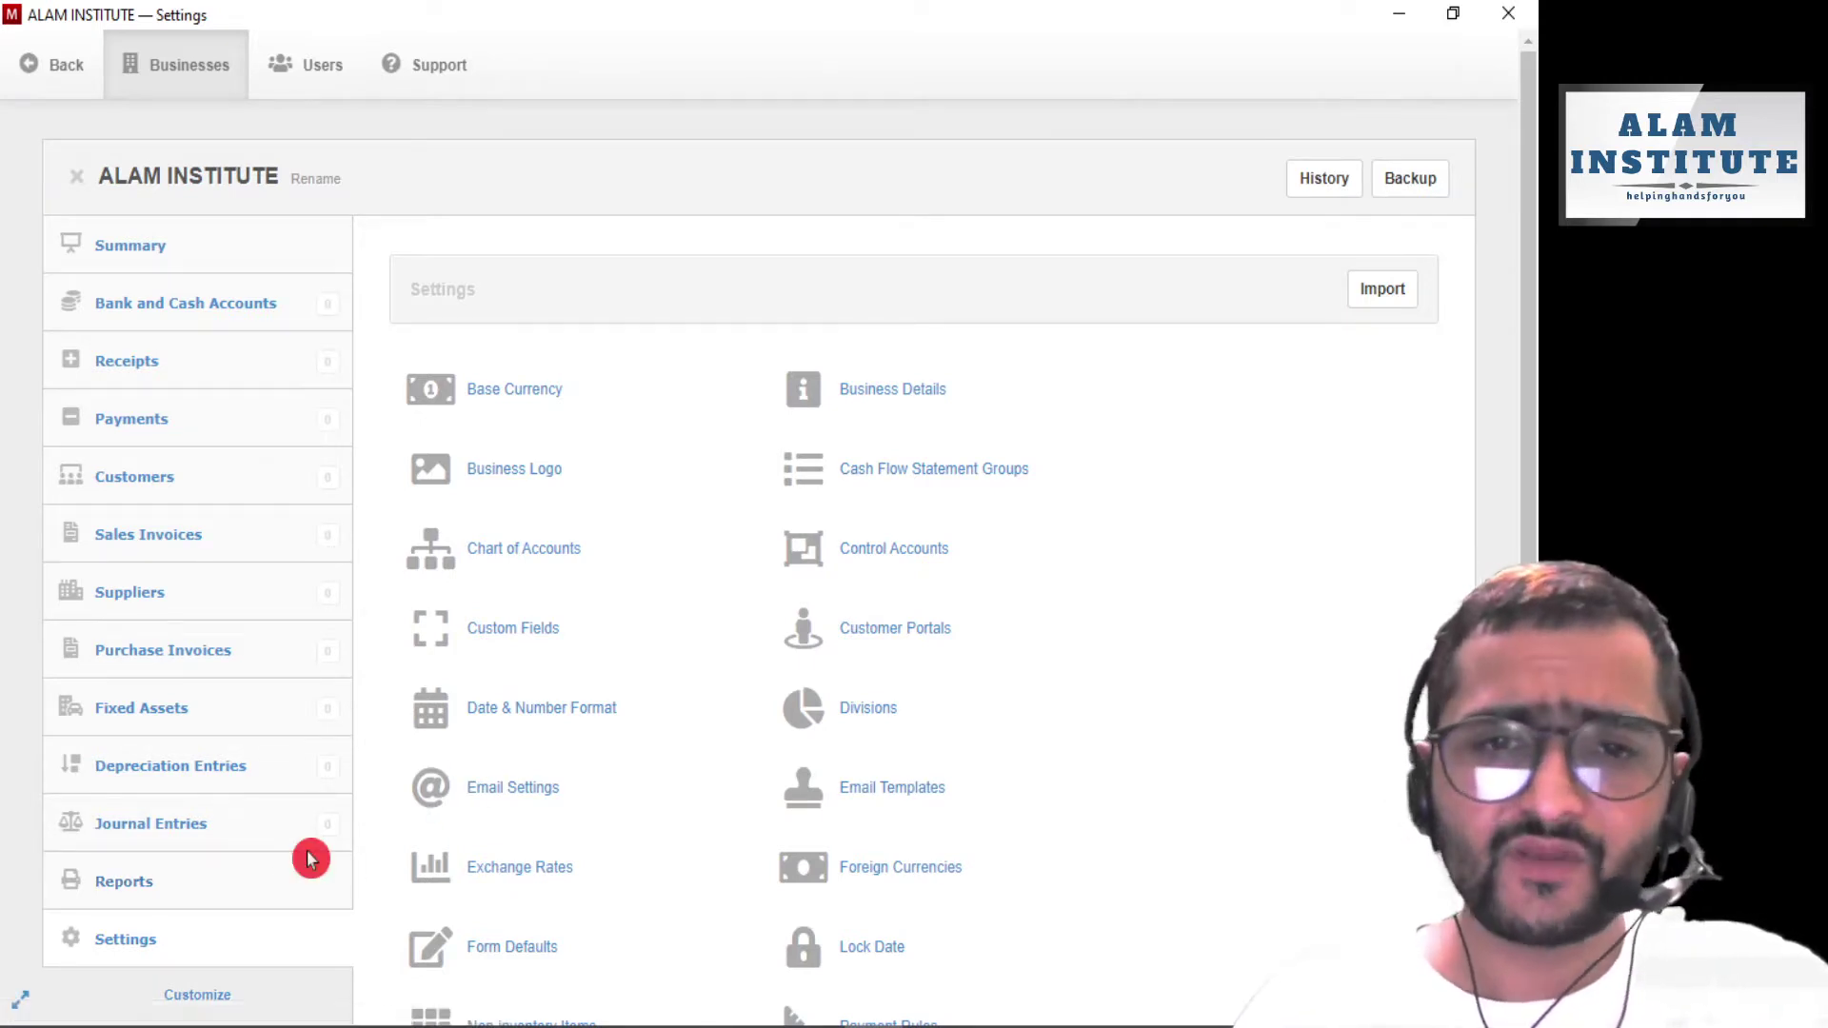